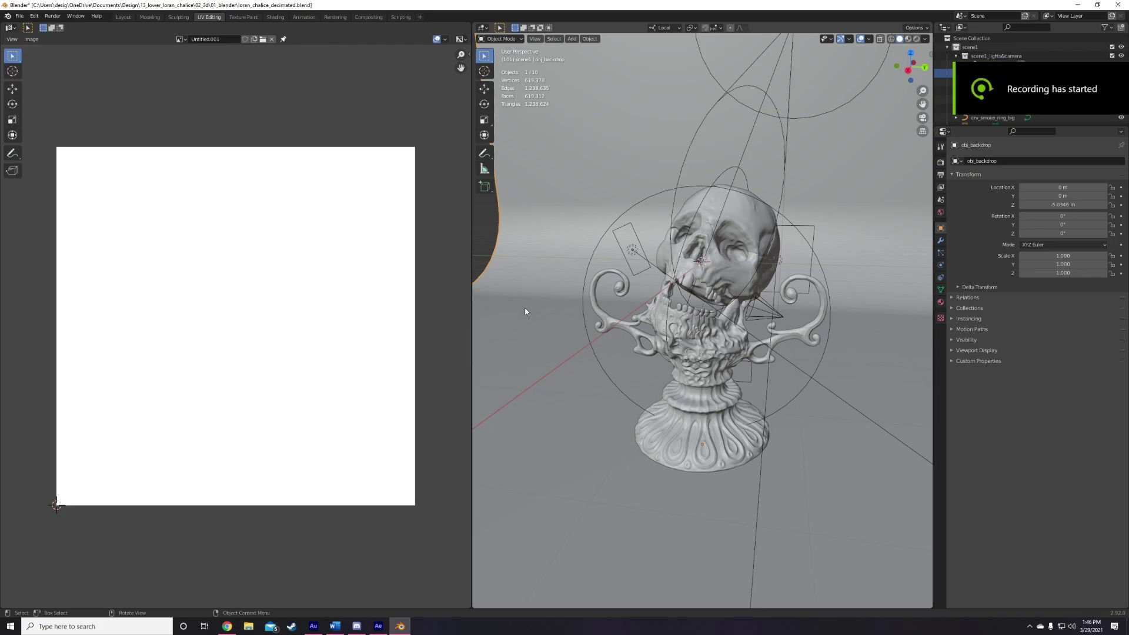
pyautogui.scroll(1, 577, 295)
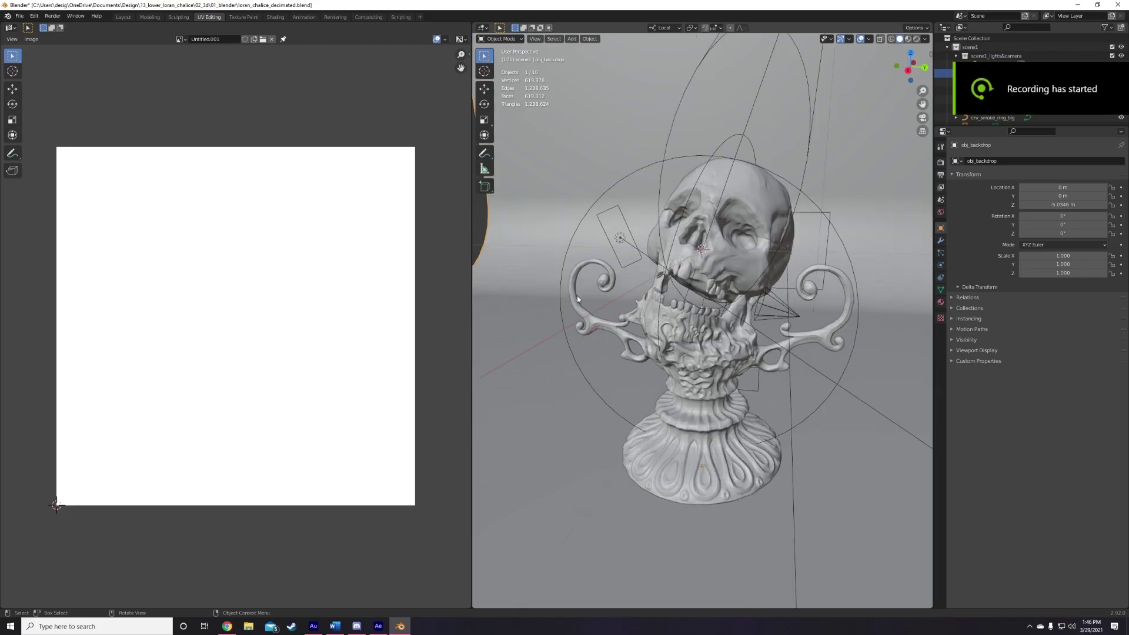
pyautogui.scroll(2, 577, 296)
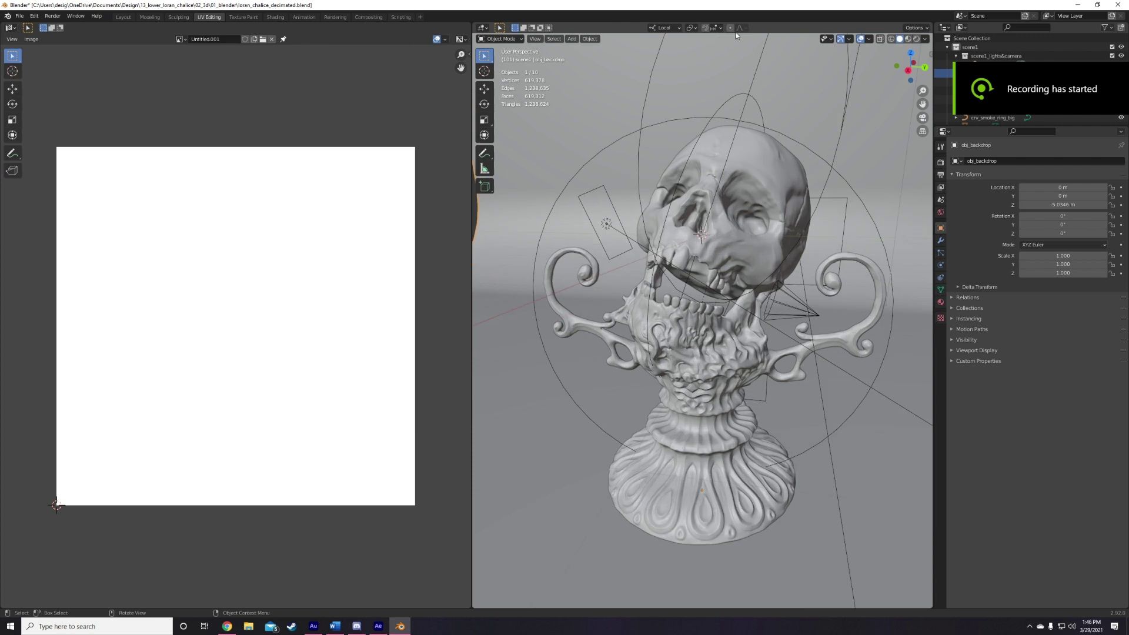
pyautogui.click(752, 171)
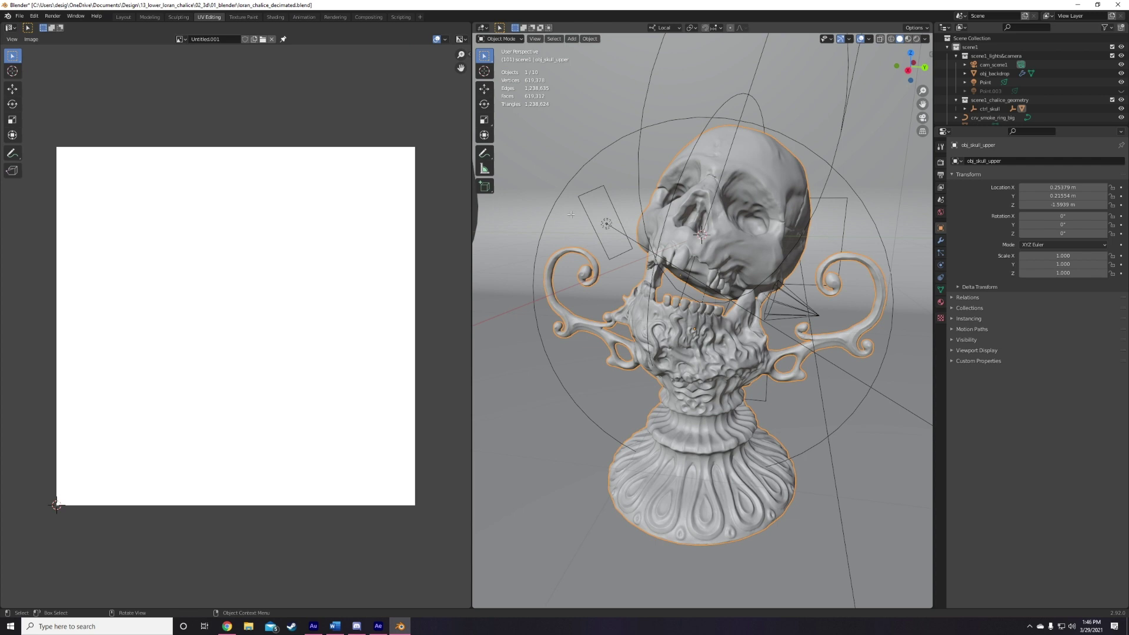
pyautogui.press('Tab')
pyautogui.scroll(-4, 574, 212)
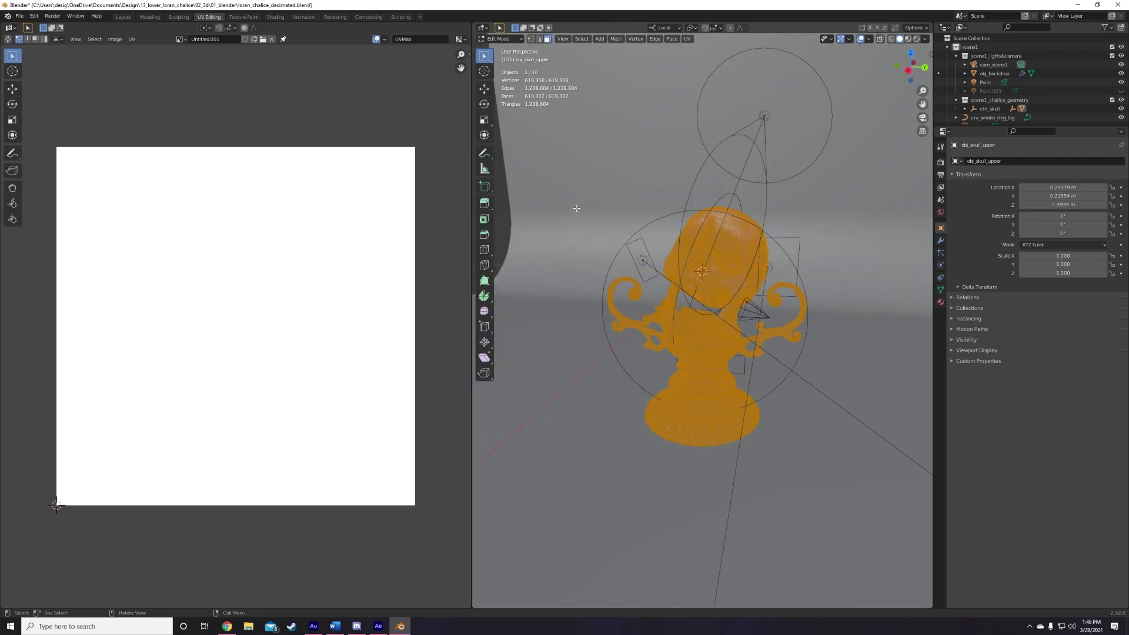
pyautogui.scroll(2, 580, 229)
pyautogui.press('Tab')
pyautogui.click(604, 221)
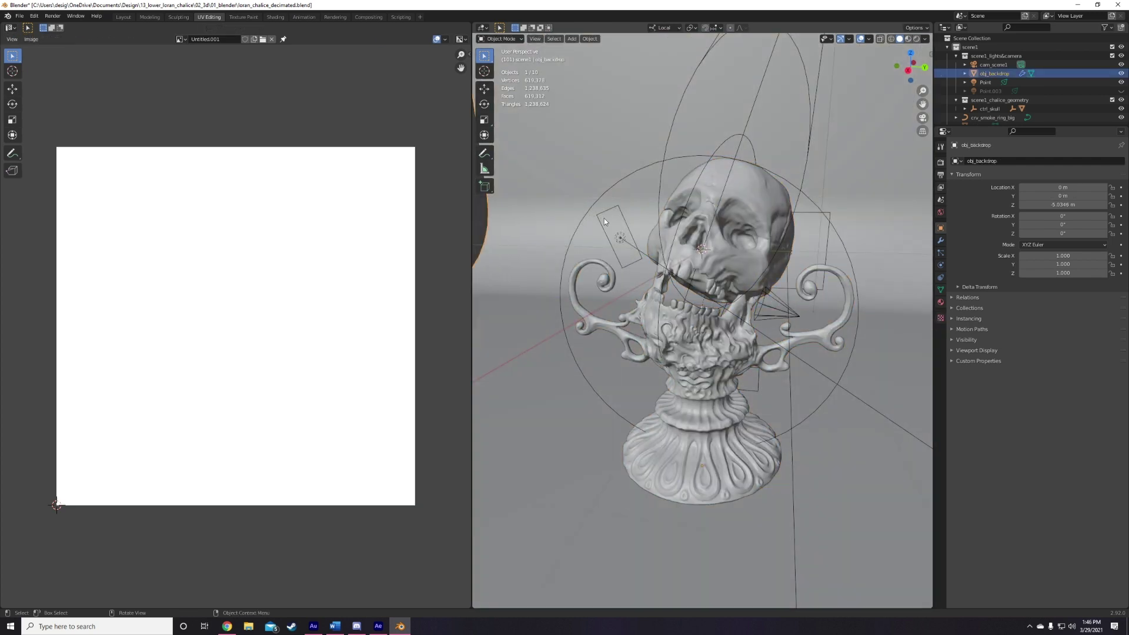
# - Select the skull chalice object and unwrap its entire mesh with Smart UV Project, accepting the default settings
pyautogui.click(690, 235)
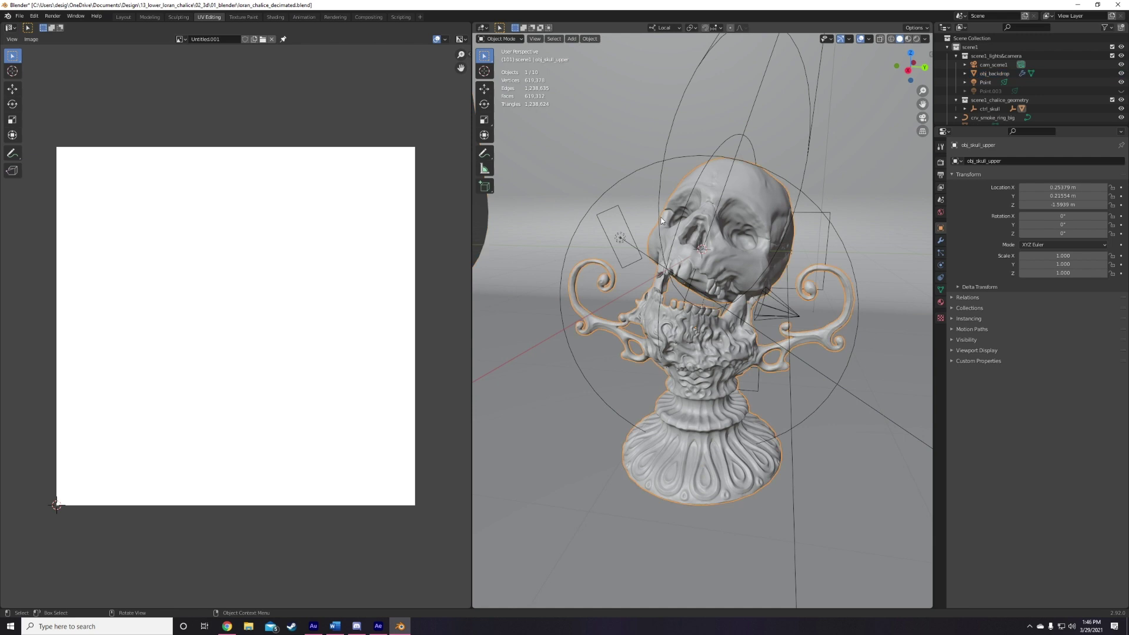
pyautogui.moveTo(661, 221)
pyautogui.mouseDown(button='middle')
pyautogui.moveTo(646, 219)
pyautogui.moveTo(676, 224)
pyautogui.mouseUp(button='middle')
pyautogui.press('Tab')
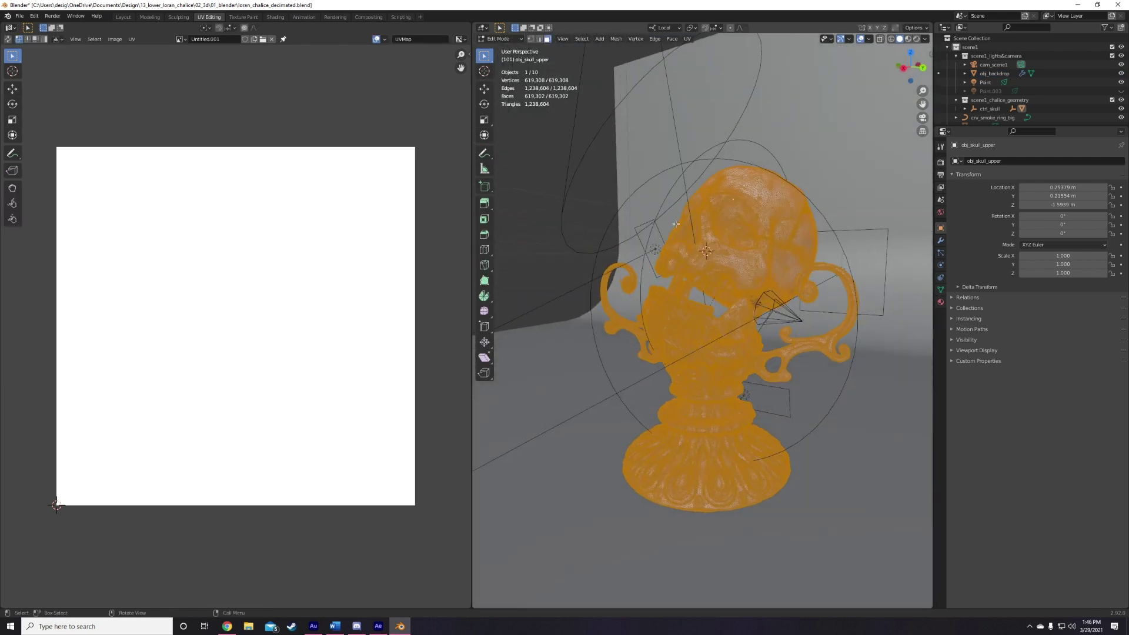
pyautogui.click(687, 40)
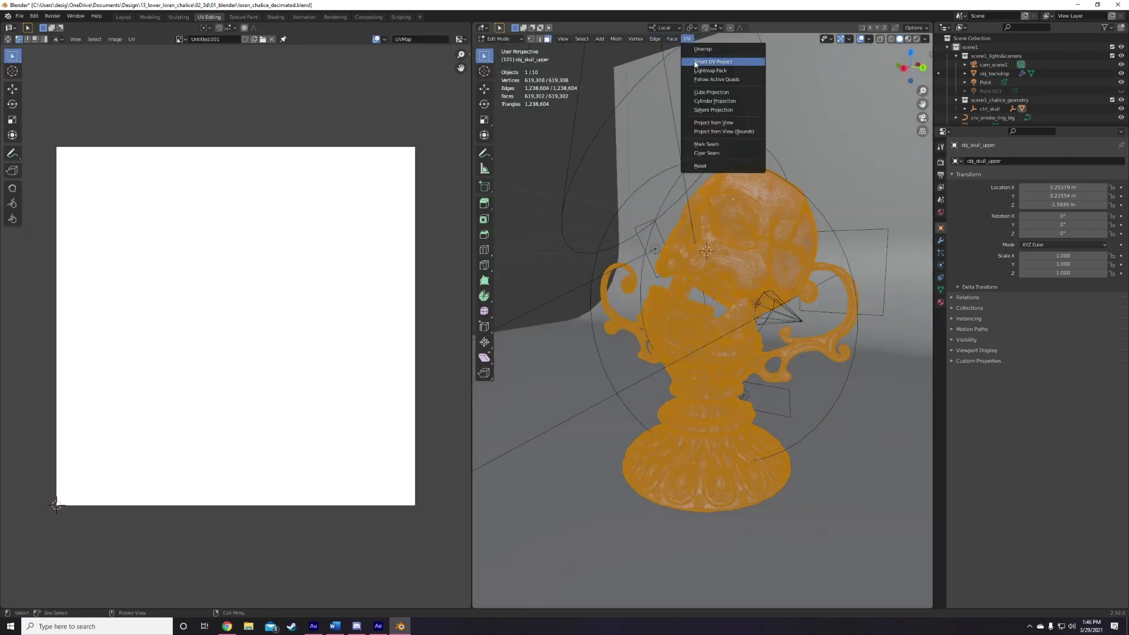
pyautogui.click(695, 62)
pyautogui.moveTo(689, 68); pyautogui.dragTo(613, 176)
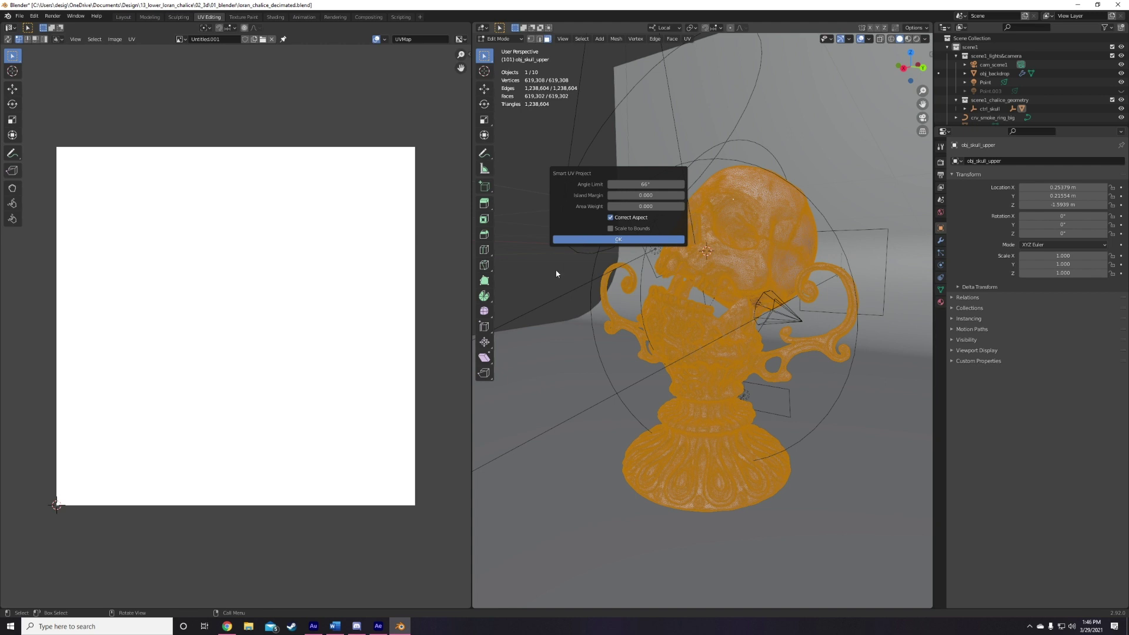
pyautogui.press('Return')
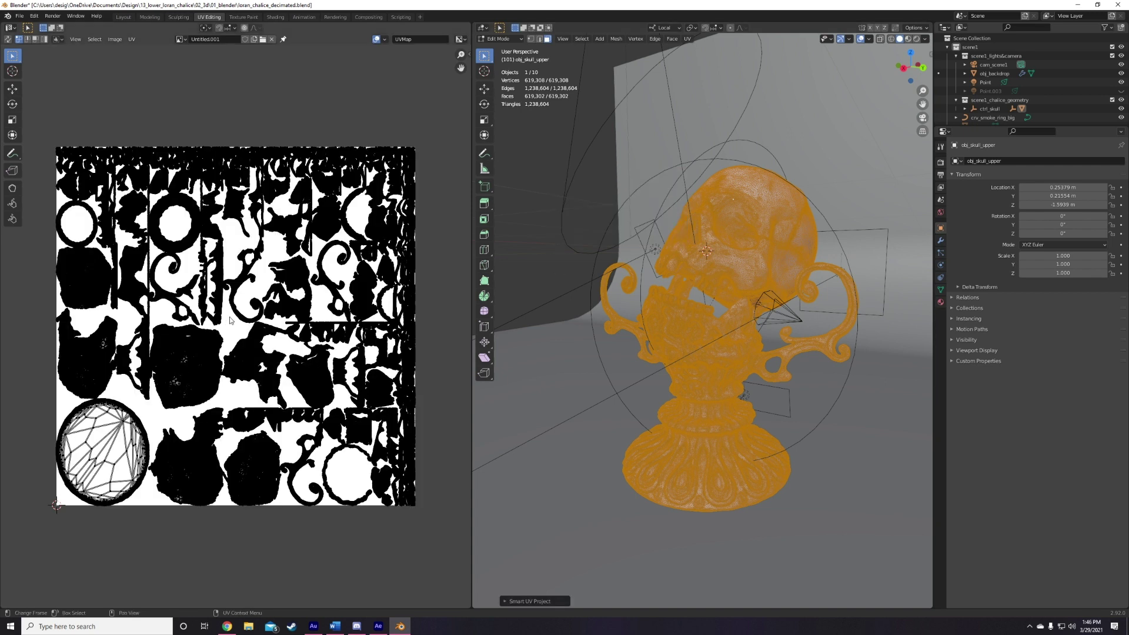
# - Select the large, roughly square linked UV island near the middle of the unwrapped layout
pyautogui.scroll(5, 221, 326)
pyautogui.scroll(-5, 229, 317)
pyautogui.scroll(1, 236, 308)
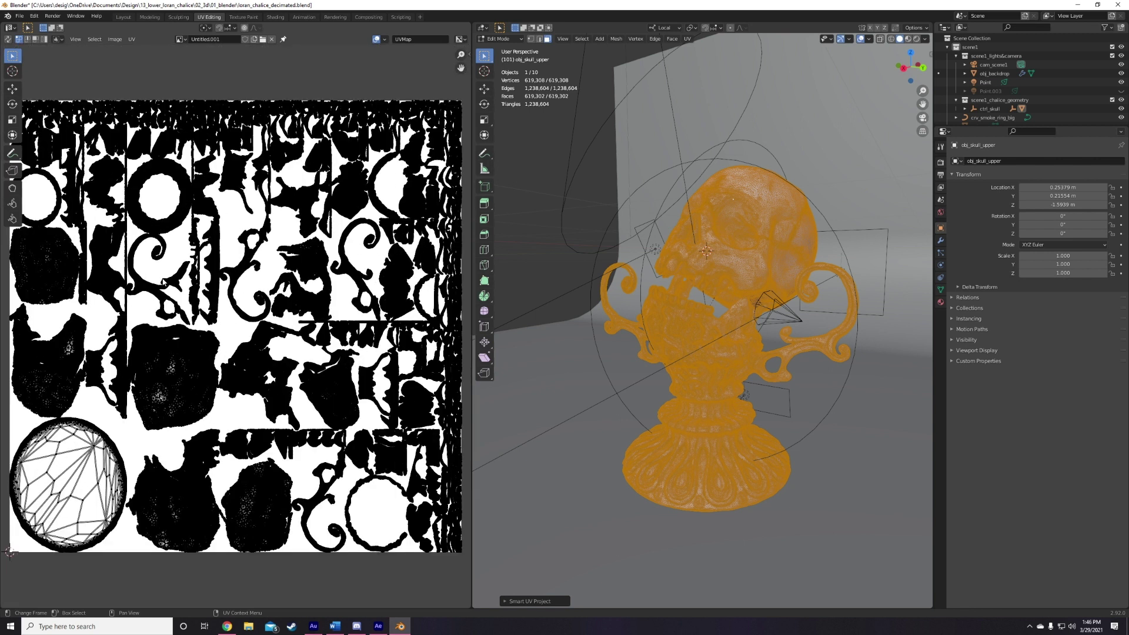
pyautogui.moveTo(235, 326); pyautogui.dragTo(340, 299, button='middle')
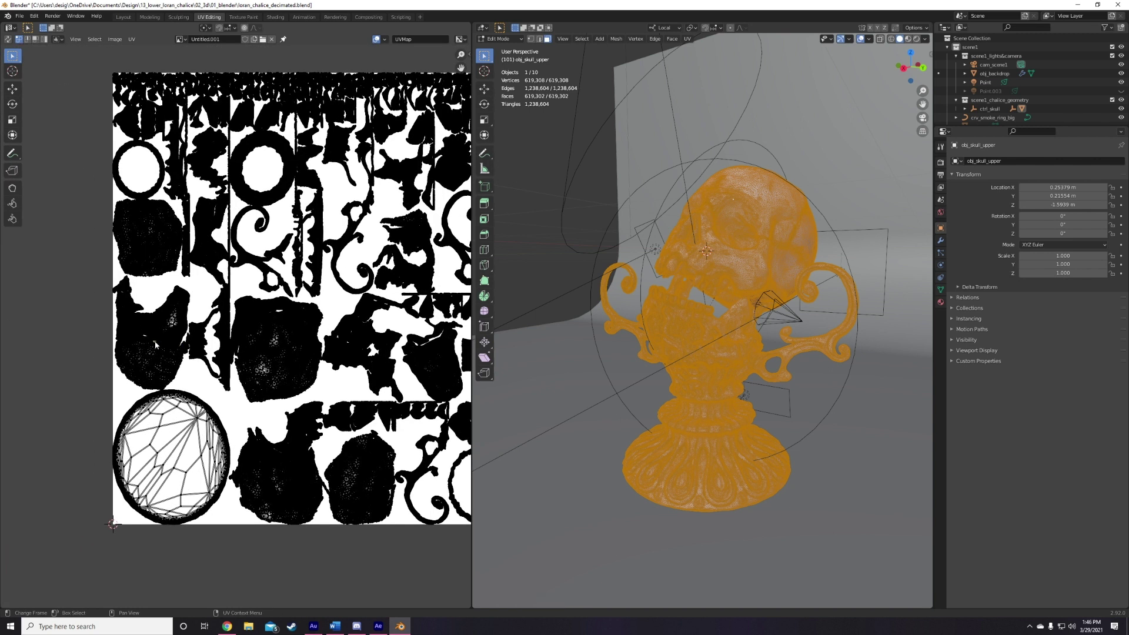
pyautogui.press('l')
pyautogui.hotkey('ctrl', 'z')
pyautogui.press('l')
pyautogui.scroll(-2, 262, 346)
pyautogui.scroll(2, 262, 345)
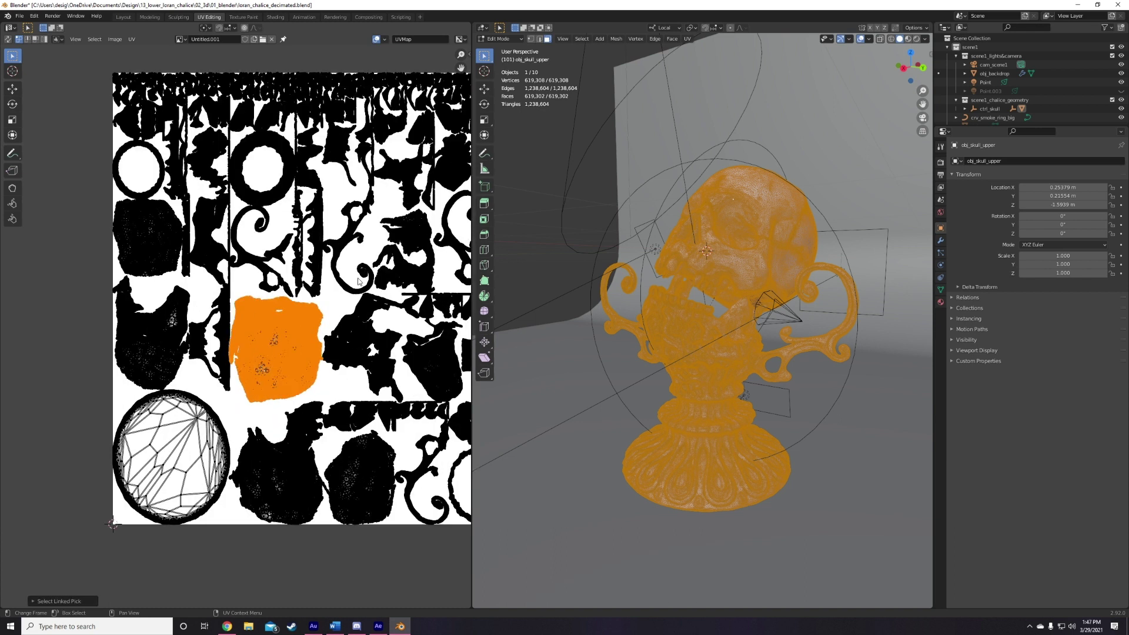
# - Examine the chalice's UV island layout against the model in both Edit Mode and Object Mode
pyautogui.moveTo(373, 250); pyautogui.dragTo(217, 334, button='middle')
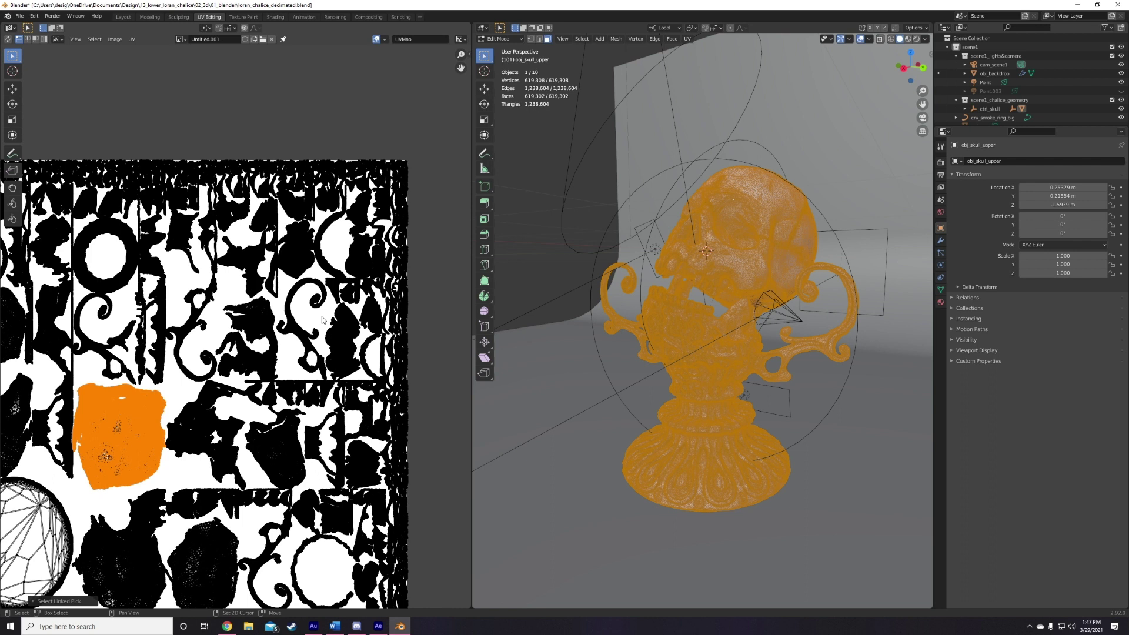
pyautogui.scroll(-3, 322, 320)
pyautogui.moveTo(322, 320); pyautogui.dragTo(363, 343, button='middle')
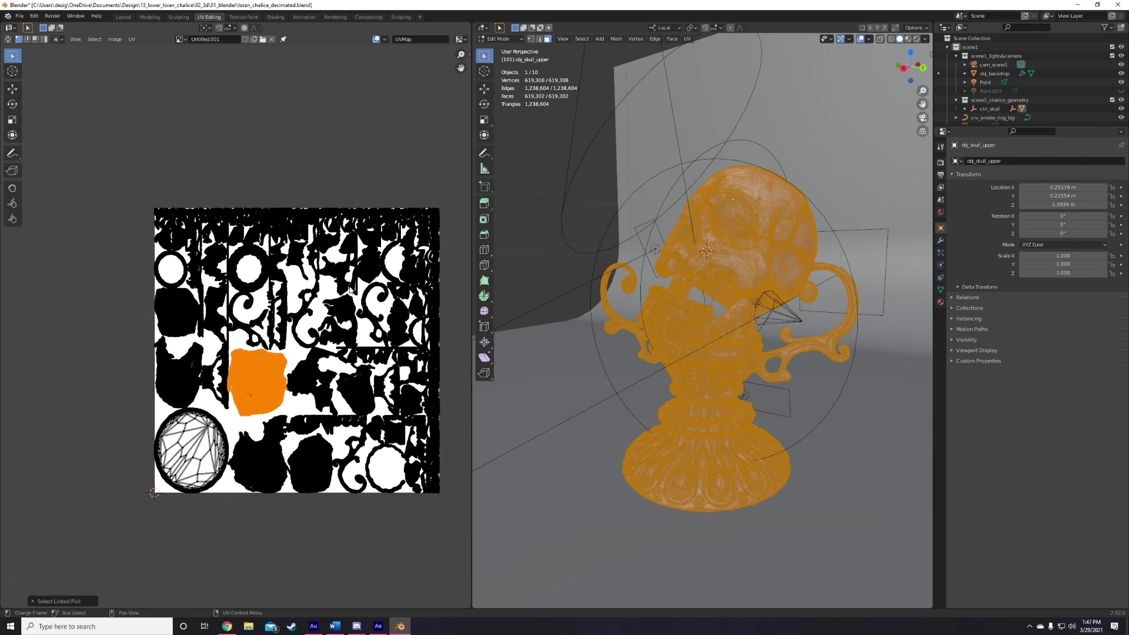
pyautogui.press('Tab')
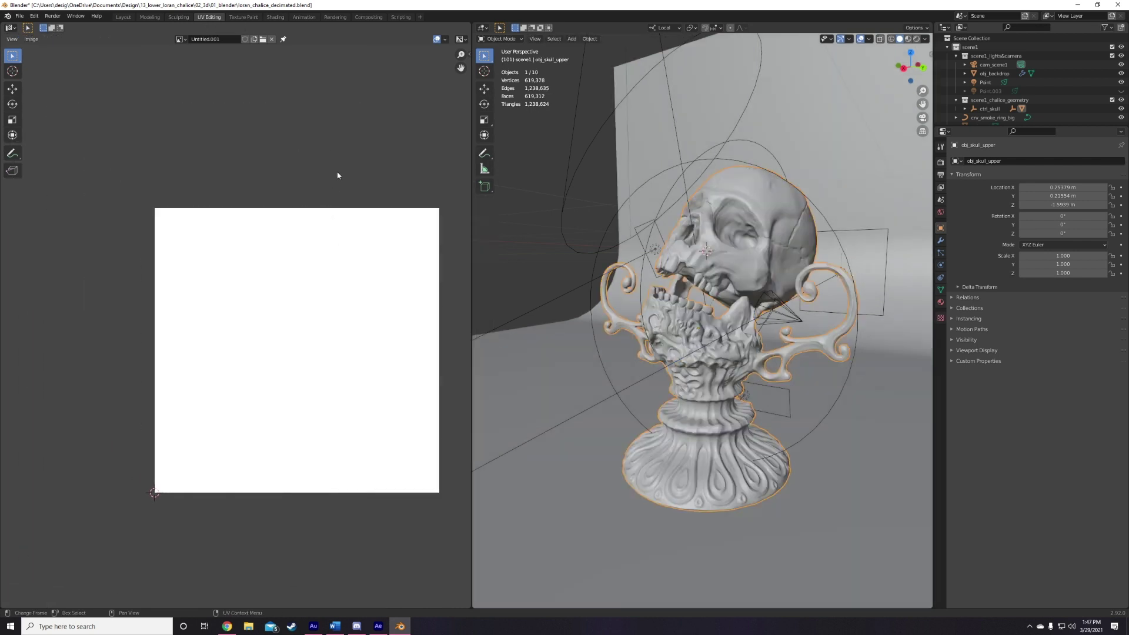
pyautogui.click(732, 236)
pyautogui.click(726, 258)
pyautogui.click(738, 245)
pyautogui.press('Tab')
pyautogui.scroll(3, 294, 323)
pyautogui.moveTo(294, 323); pyautogui.dragTo(151, 323, button='middle')
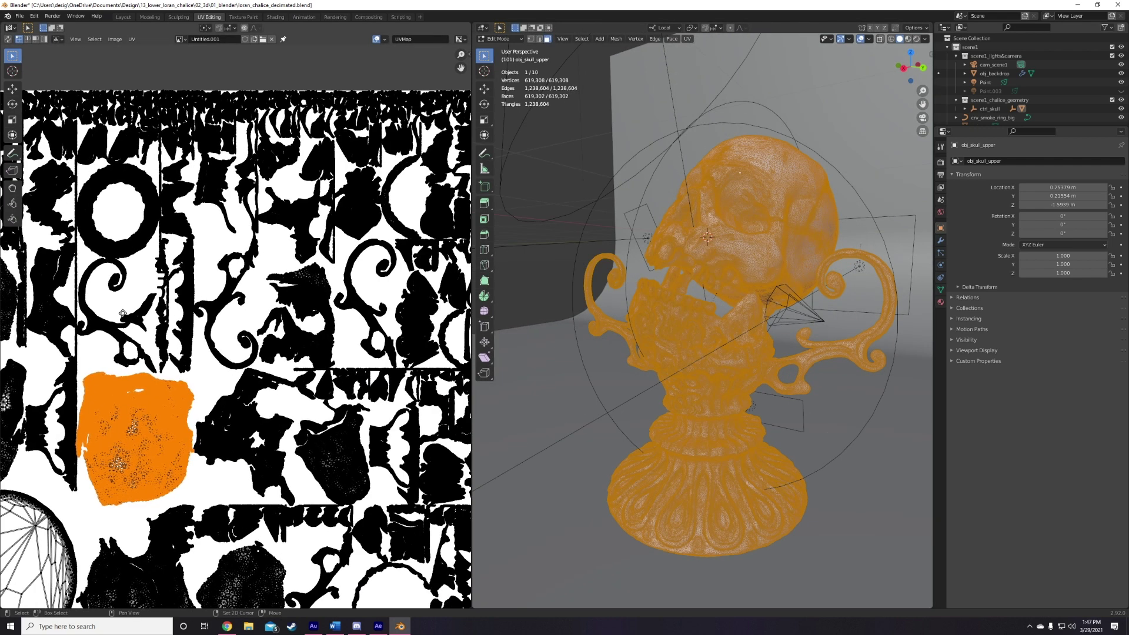
pyautogui.scroll(-2, 151, 323)
pyautogui.moveTo(236, 353); pyautogui.dragTo(284, 309, button='middle')
pyautogui.moveTo(181, 283); pyautogui.dragTo(165, 305, button='middle')
pyautogui.press('Tab')
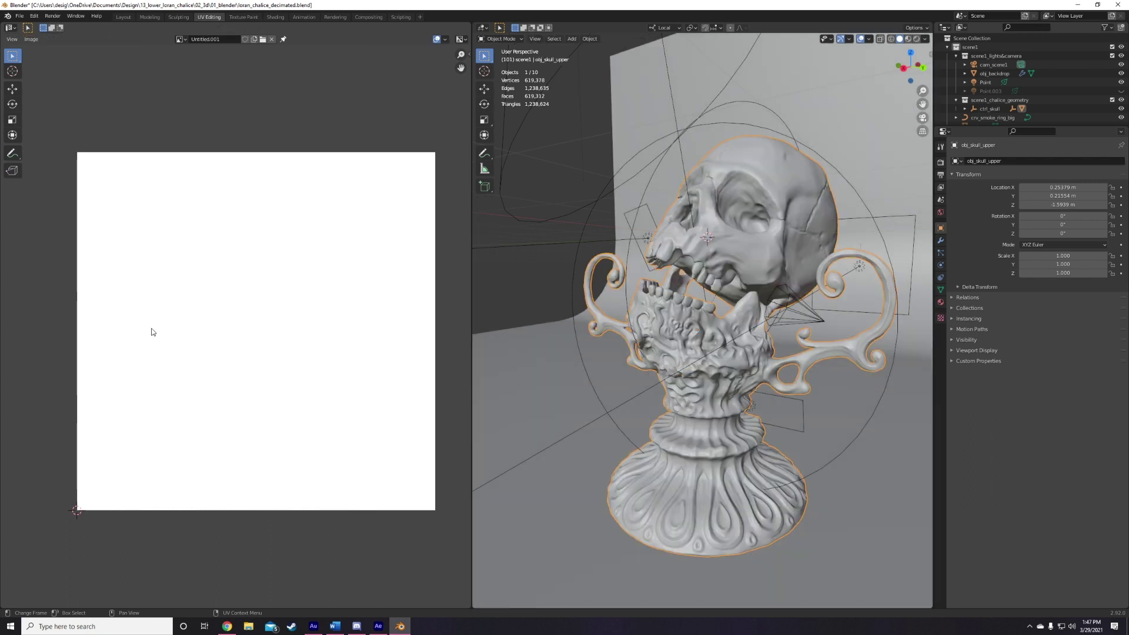
pyautogui.press('Tab')
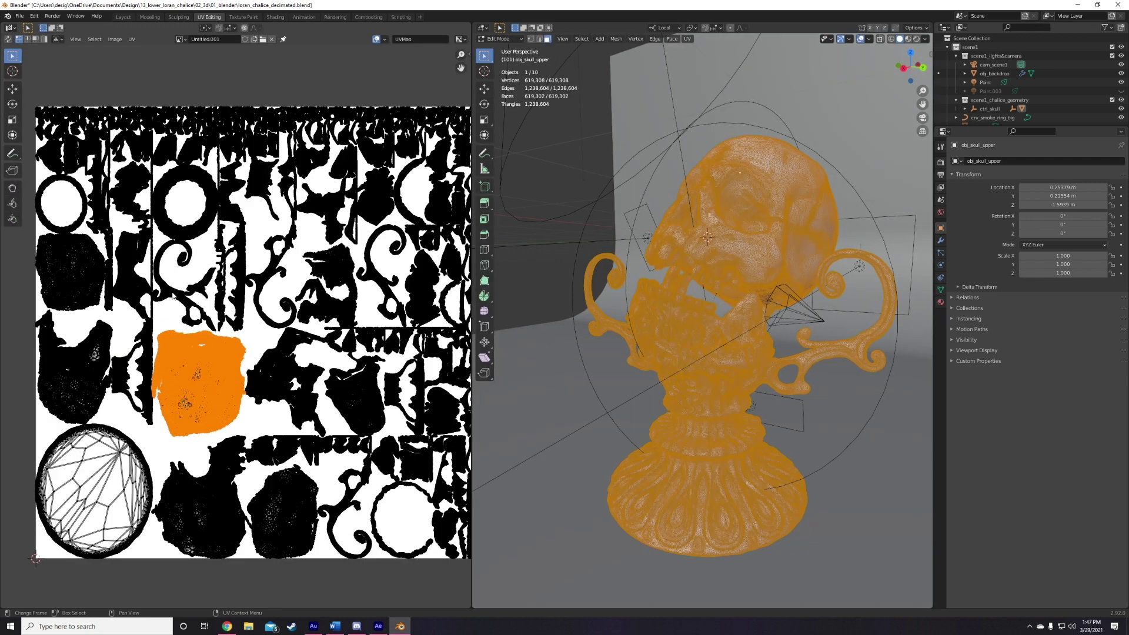
pyautogui.press('Tab')
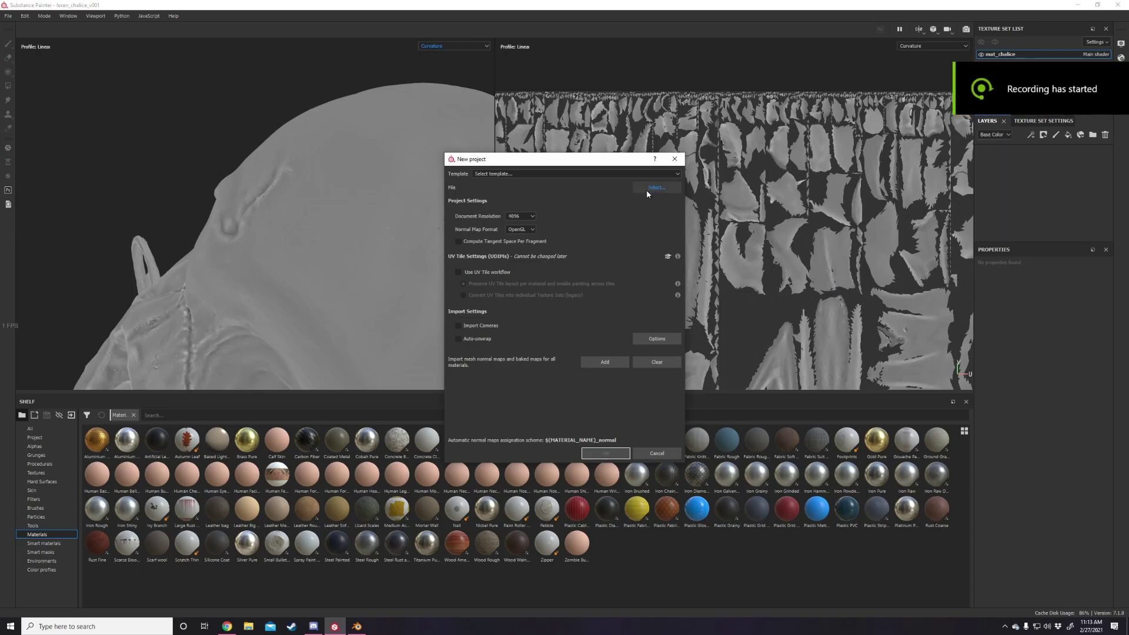
# - In Substance Painter, create a new project using the mesh file loran_chalice_v007.fbx
pyautogui.click(646, 188)
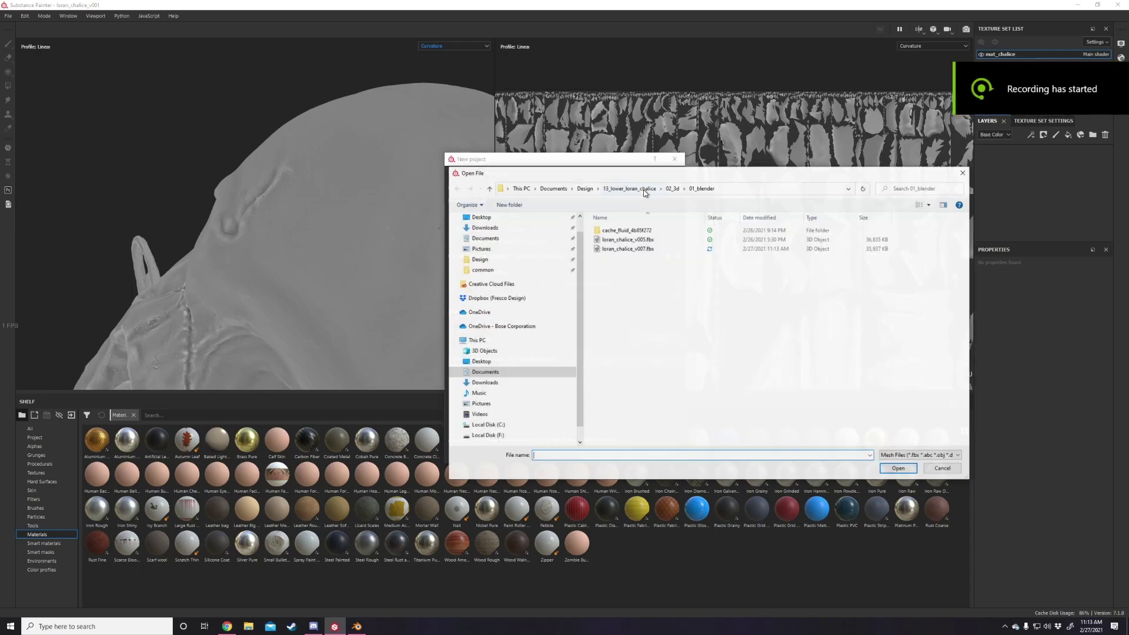
pyautogui.doubleClick(631, 254)
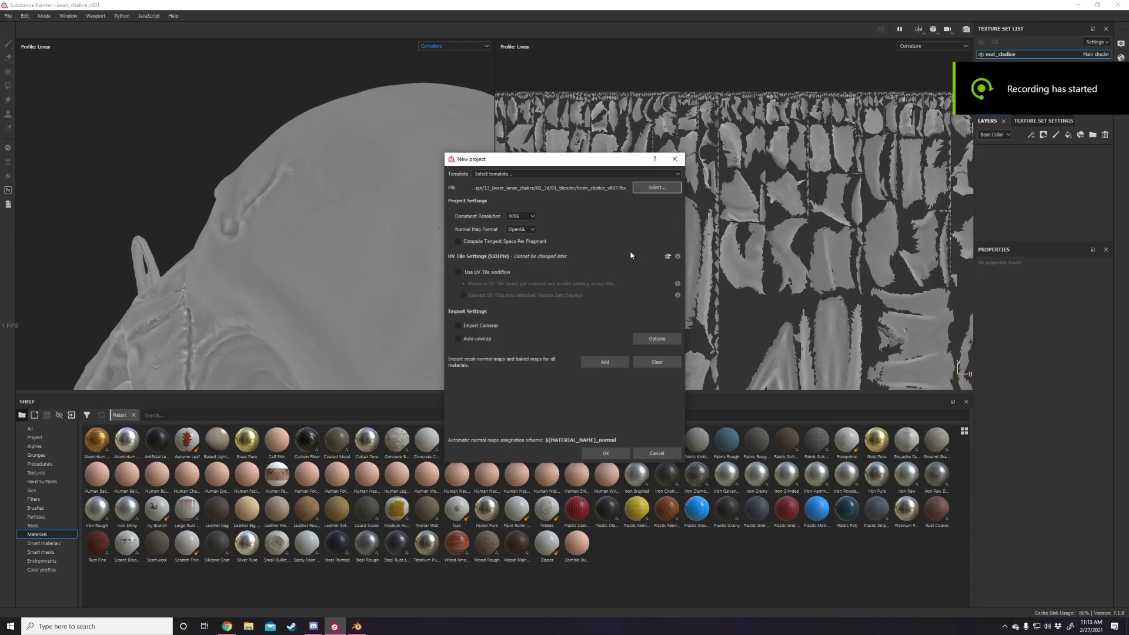
pyautogui.click(610, 455)
pyautogui.click(539, 326)
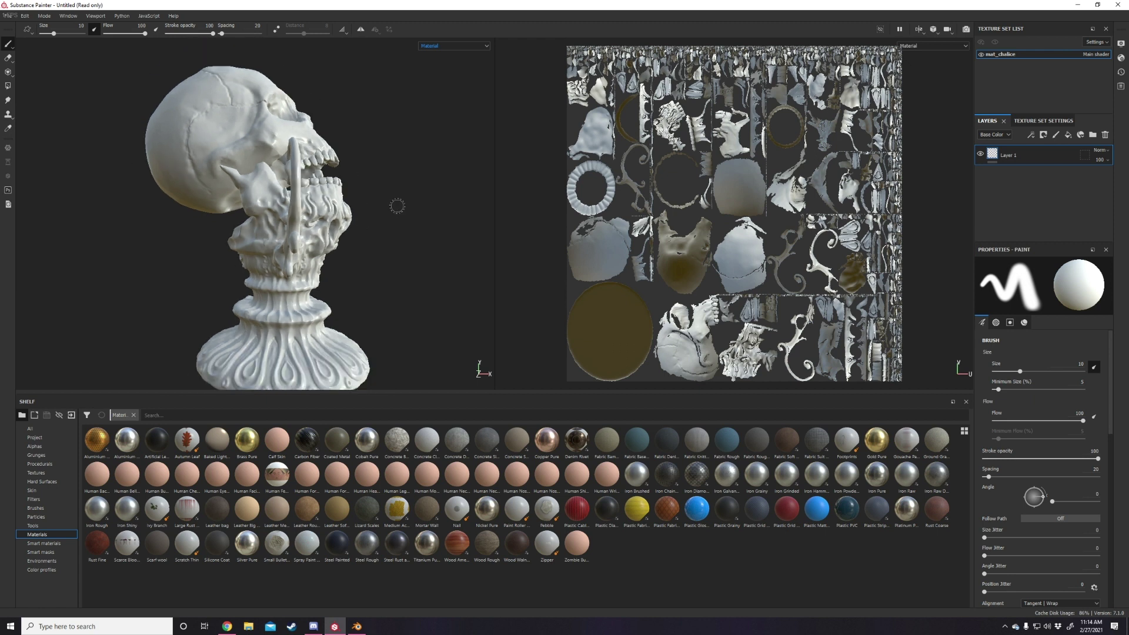
# - Face the chalice toward the camera and set the environment map to Tomoco Studio in the display settings
pyautogui.keyDown('alt'); pyautogui.moveTo(413, 210); pyautogui.dragTo(297, 217); pyautogui.keyUp('alt')
pyautogui.scroll(-3, 297, 217)
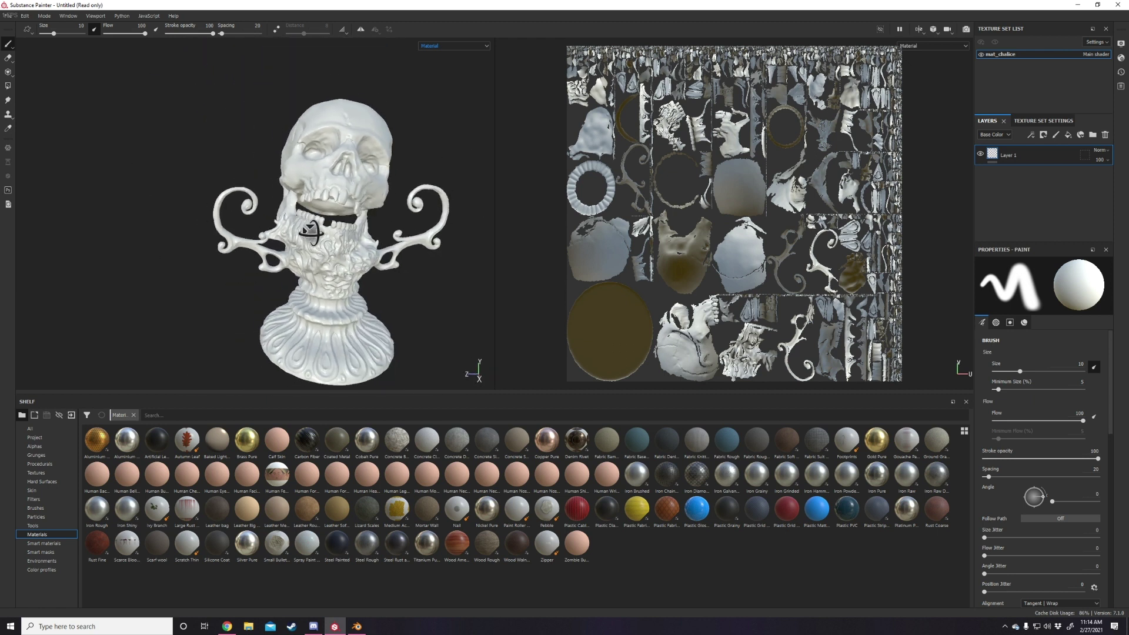
pyautogui.keyDown('alt'); pyautogui.moveTo(297, 218); pyautogui.dragTo(286, 202, button='middle'); pyautogui.keyUp('alt')
pyautogui.click(1121, 44)
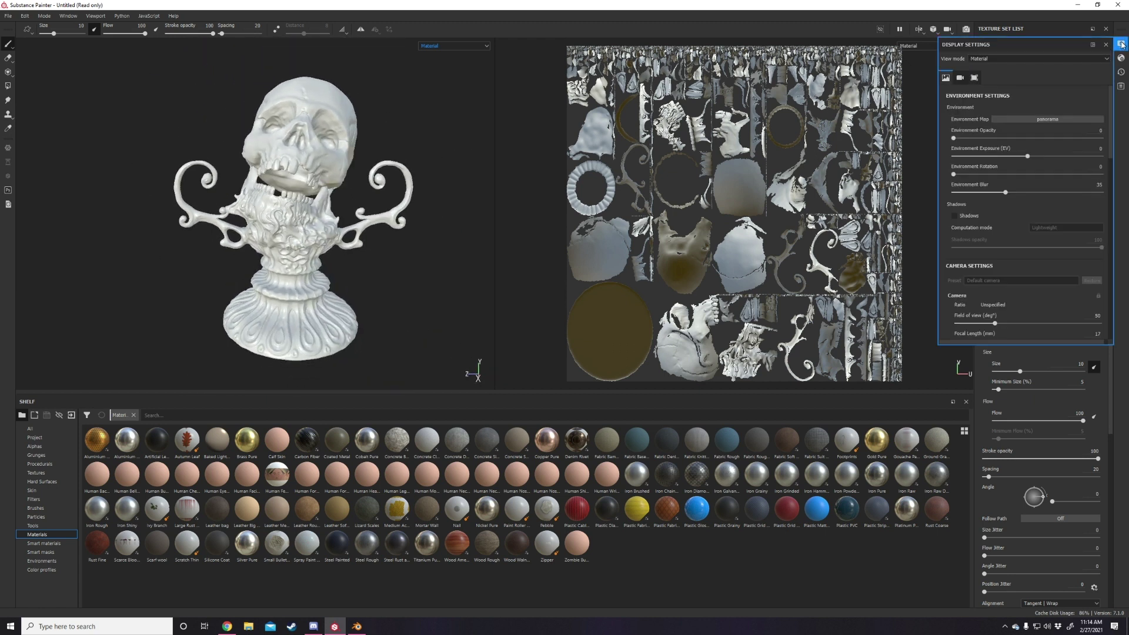
pyautogui.click(1052, 118)
pyautogui.click(1107, 203)
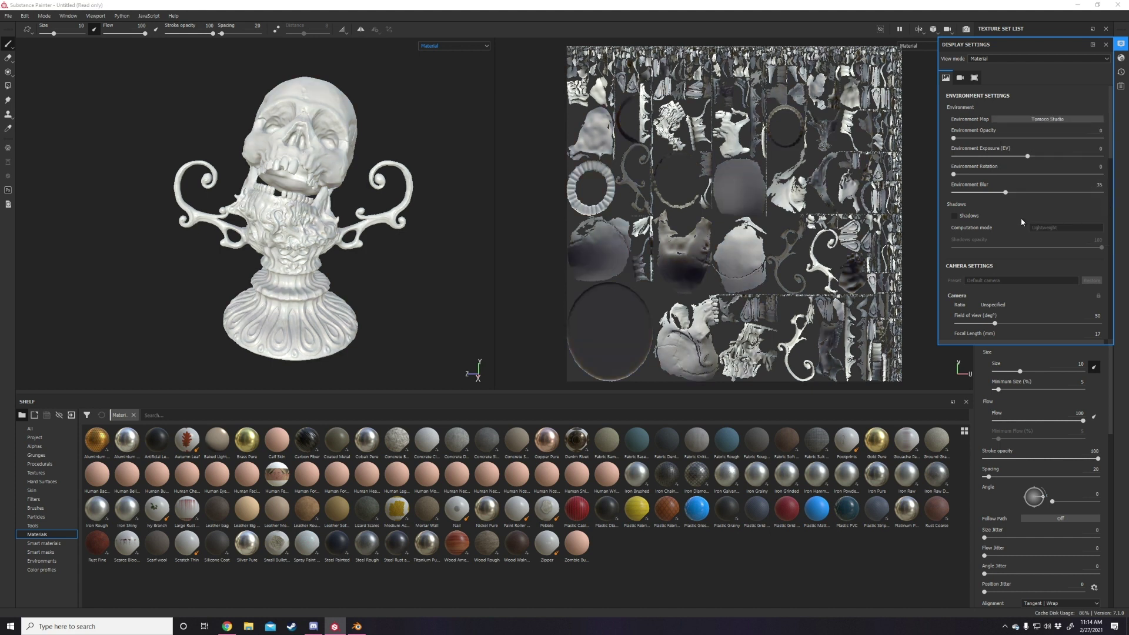
# - Activate post effects and temporal anti-aliasing in the camera display settings
pyautogui.scroll(-5, 957, 221)
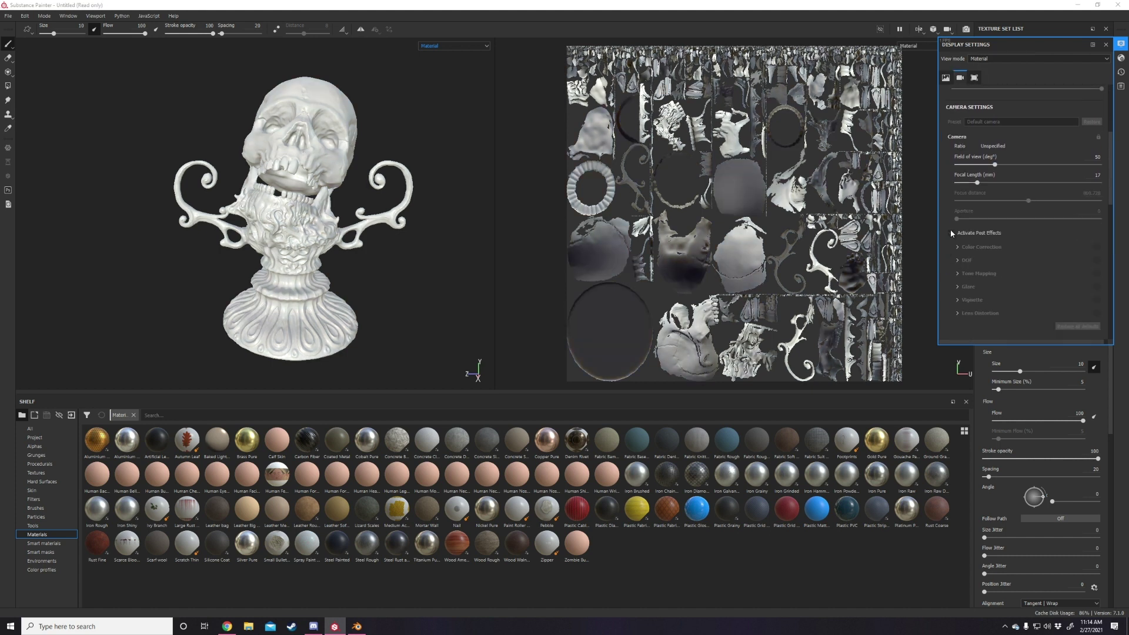
pyautogui.click(952, 233)
pyautogui.click(958, 247)
pyautogui.scroll(-4, 959, 234)
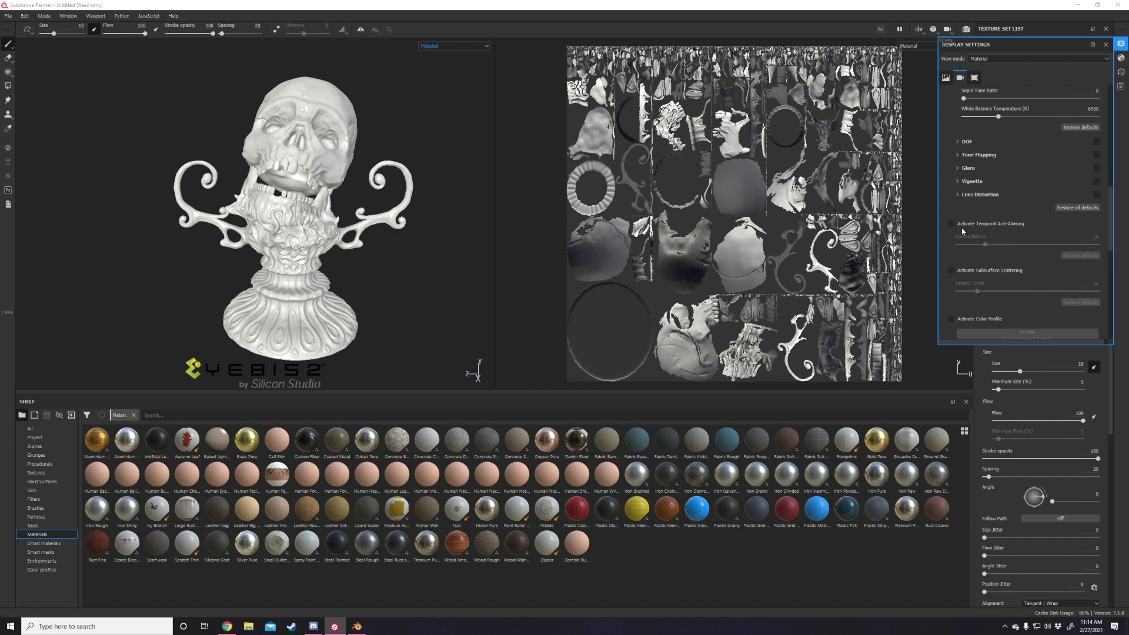
pyautogui.scroll(-8, 965, 227)
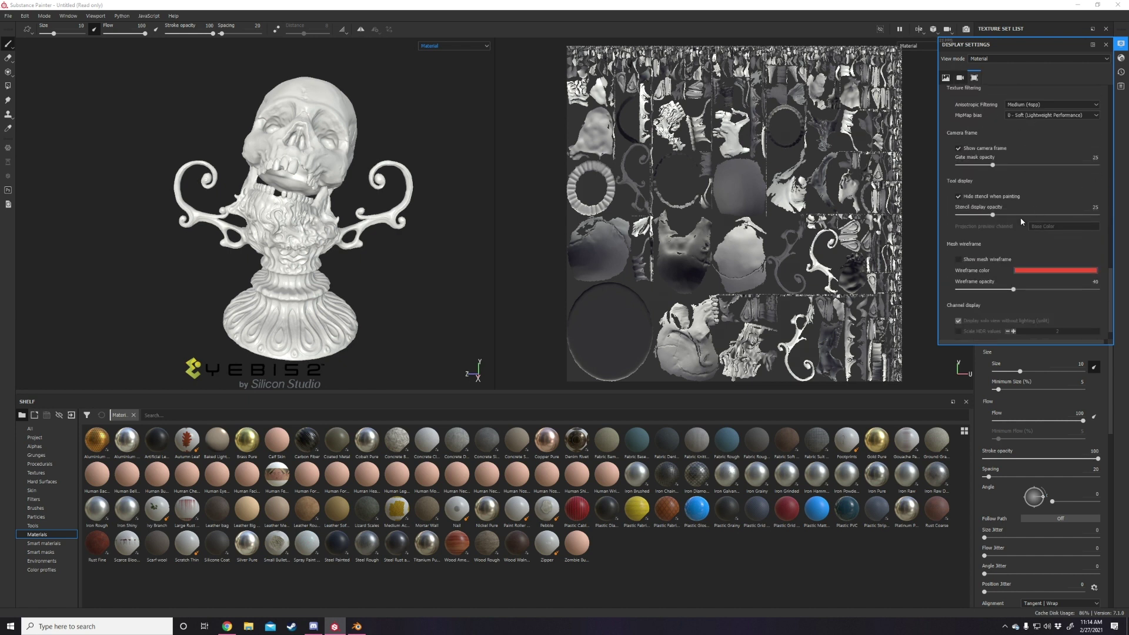
pyautogui.scroll(-1, 999, 236)
pyautogui.scroll(15, 1008, 263)
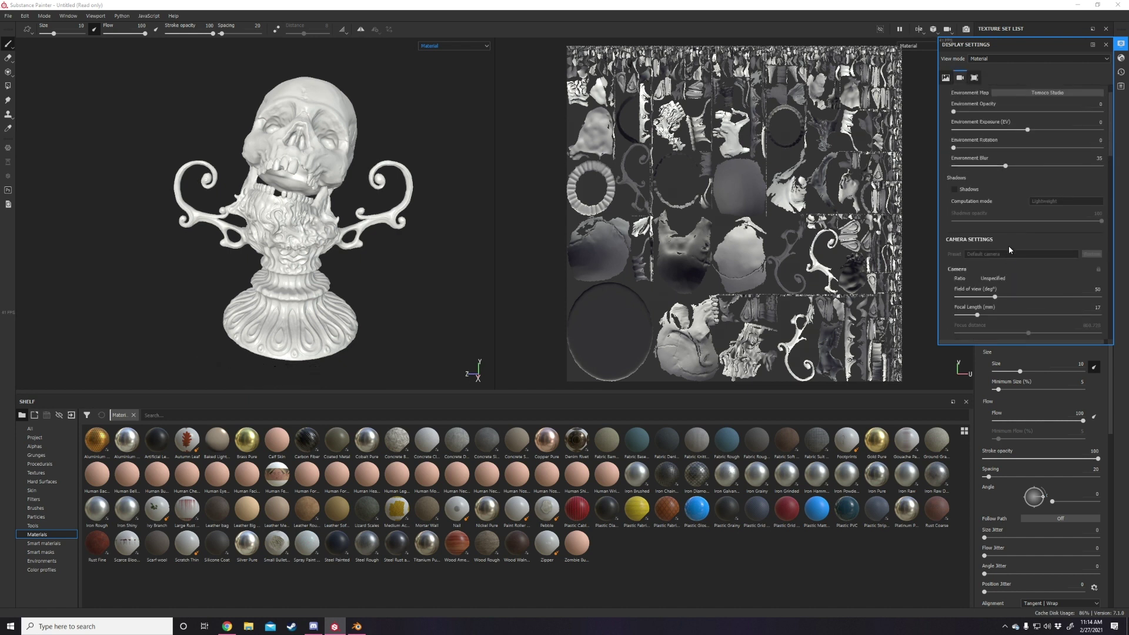
pyautogui.scroll(-12, 1011, 242)
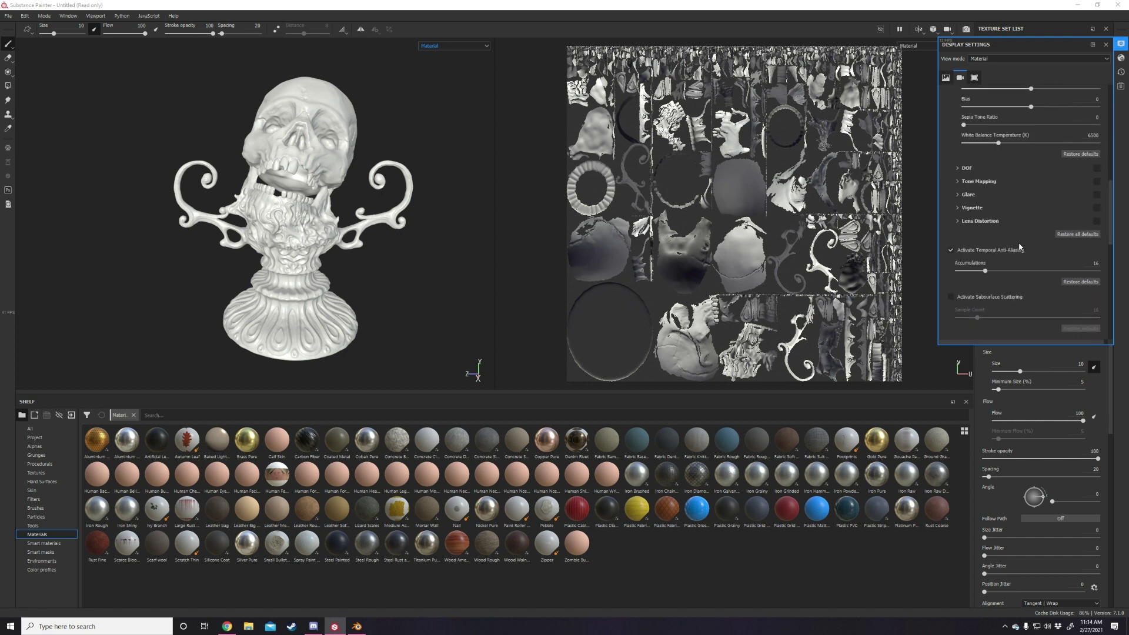
# - Activate the viewport color profile and assign the sRGB profile
pyautogui.scroll(-4, 1038, 248)
pyautogui.click(952, 240)
pyautogui.click(983, 258)
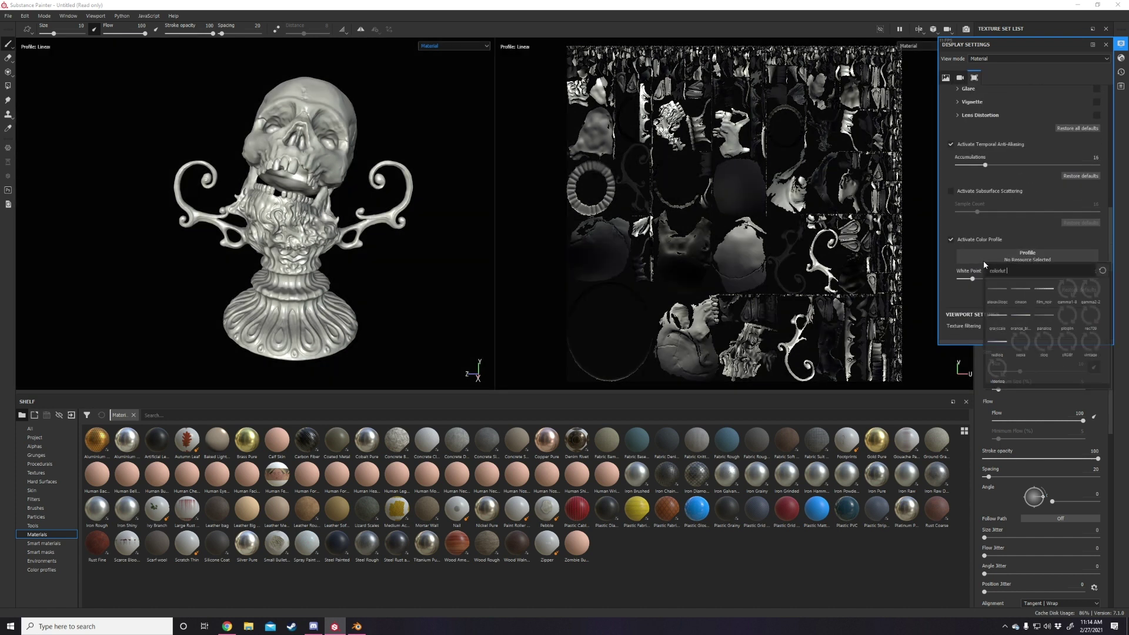
pyautogui.click(1067, 350)
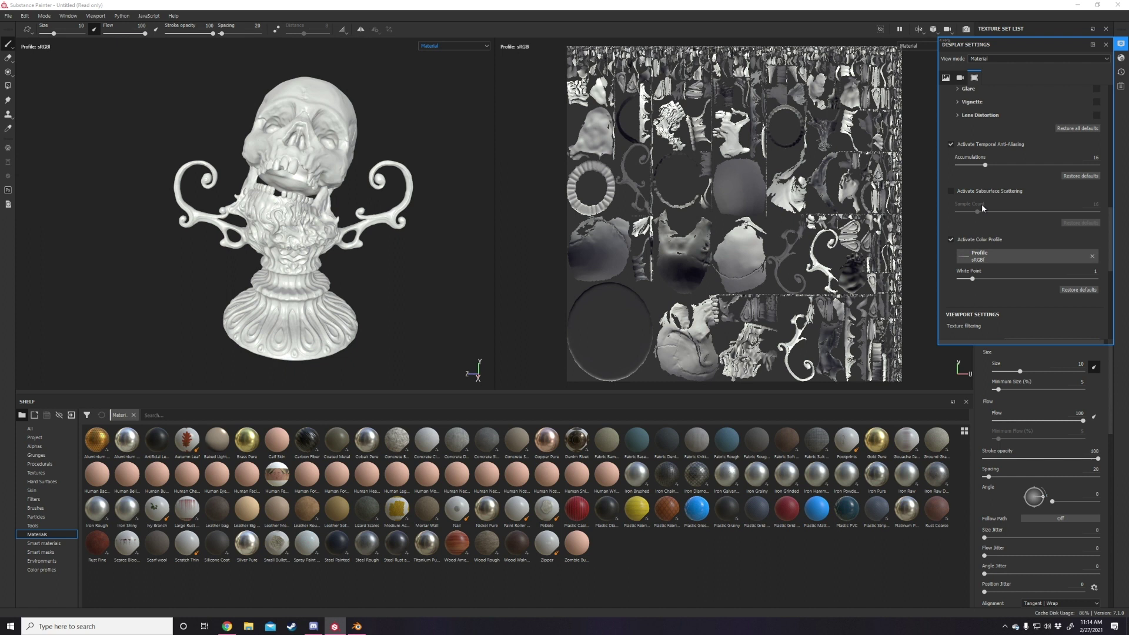
# - Set the tone mapping function to Sensitometric in the camera display settings and close the settings
pyautogui.scroll(6, 982, 203)
pyautogui.click(957, 234)
pyautogui.scroll(-1, 990, 239)
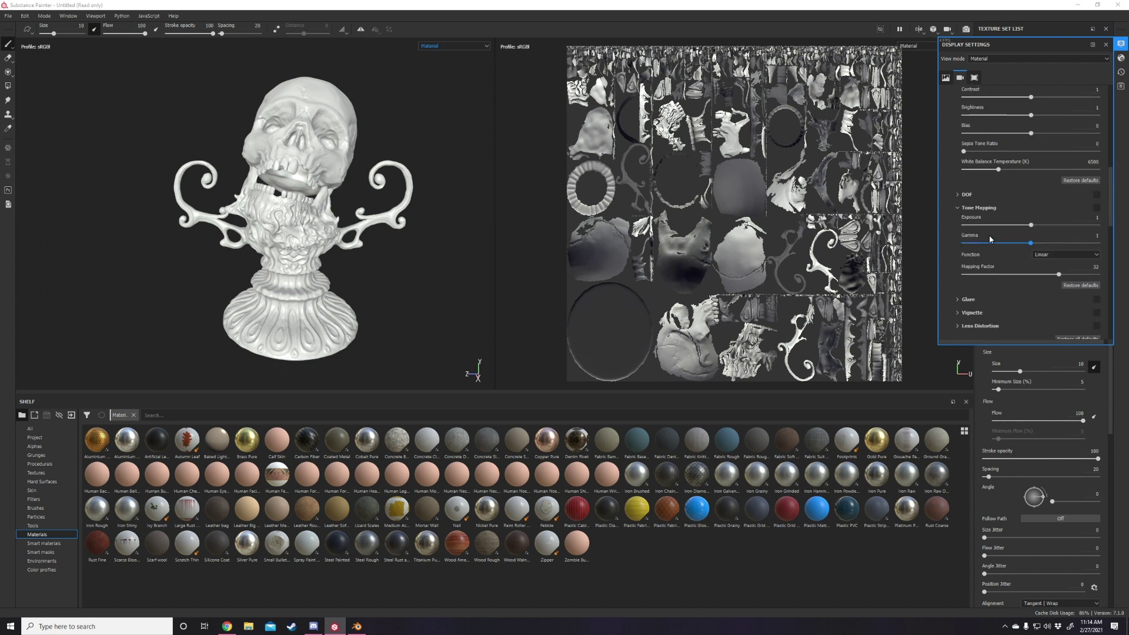
pyautogui.click(1045, 255)
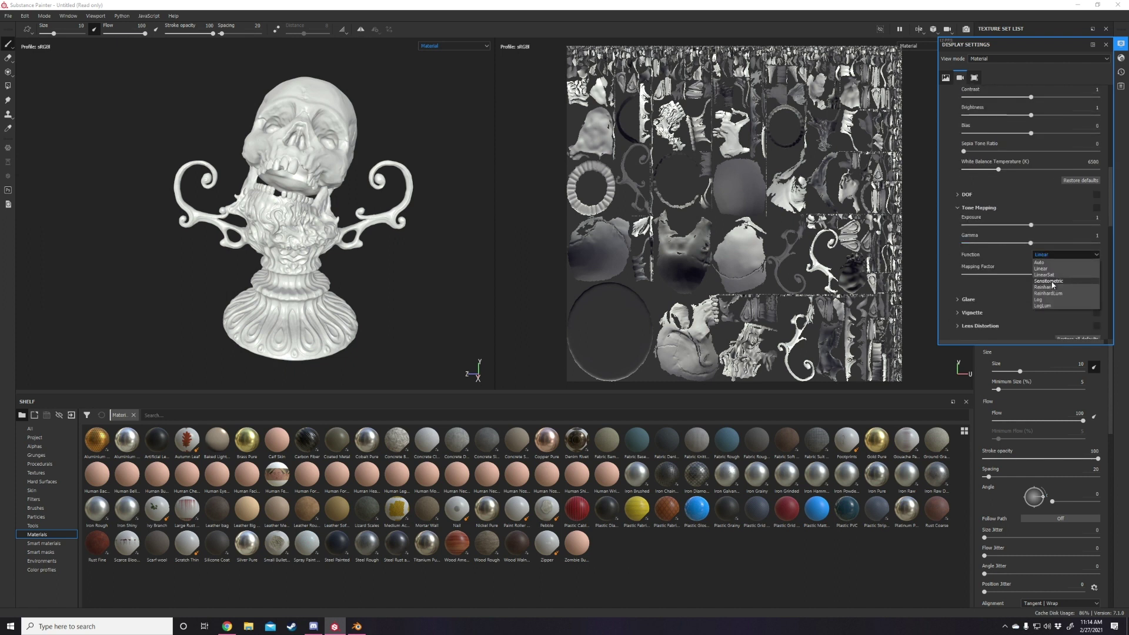
pyautogui.click(1049, 281)
pyautogui.click(1120, 44)
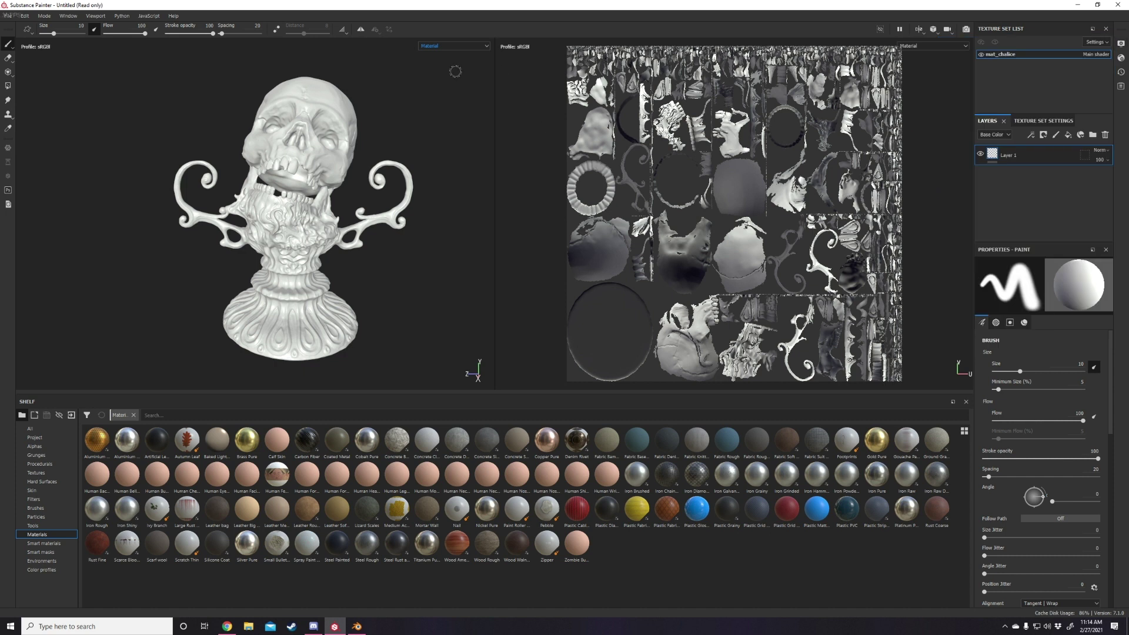
# - Bake all selected mesh maps for the mat_chalice texture set at an output size of 4096
pyautogui.keyDown('alt'); pyautogui.moveTo(455, 71); pyautogui.dragTo(379, 244); pyautogui.keyUp('alt')
pyautogui.scroll(5, 320, 188)
pyautogui.scroll(-2, 375, 241)
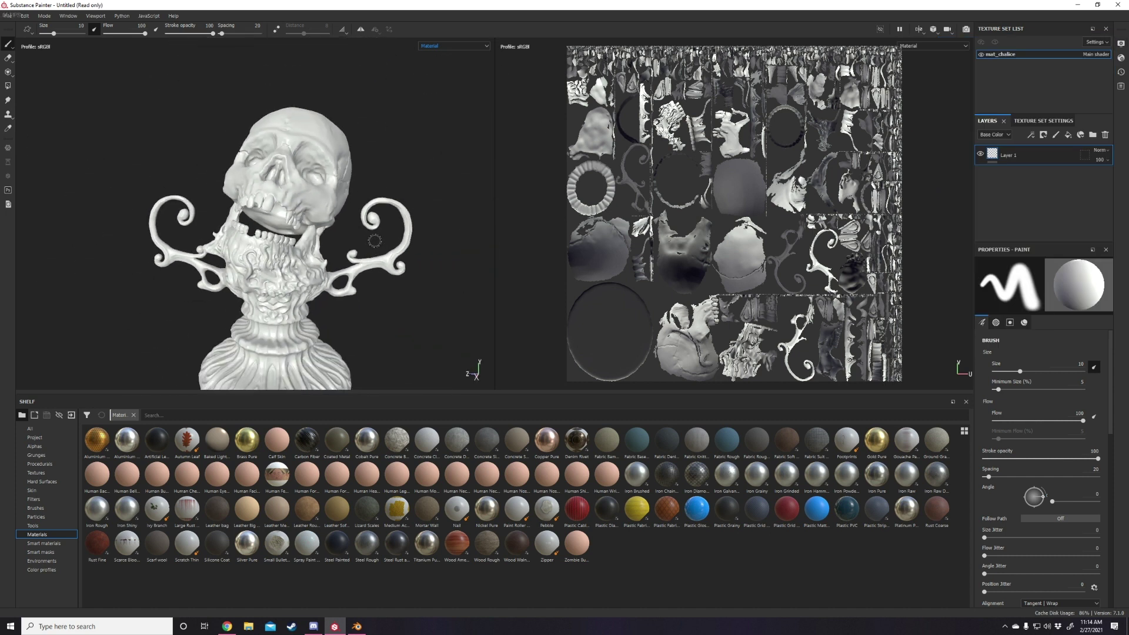
pyautogui.keyDown('alt'); pyautogui.moveTo(375, 241); pyautogui.dragTo(378, 189, button='middle'); pyautogui.keyUp('alt')
pyautogui.click(1043, 120)
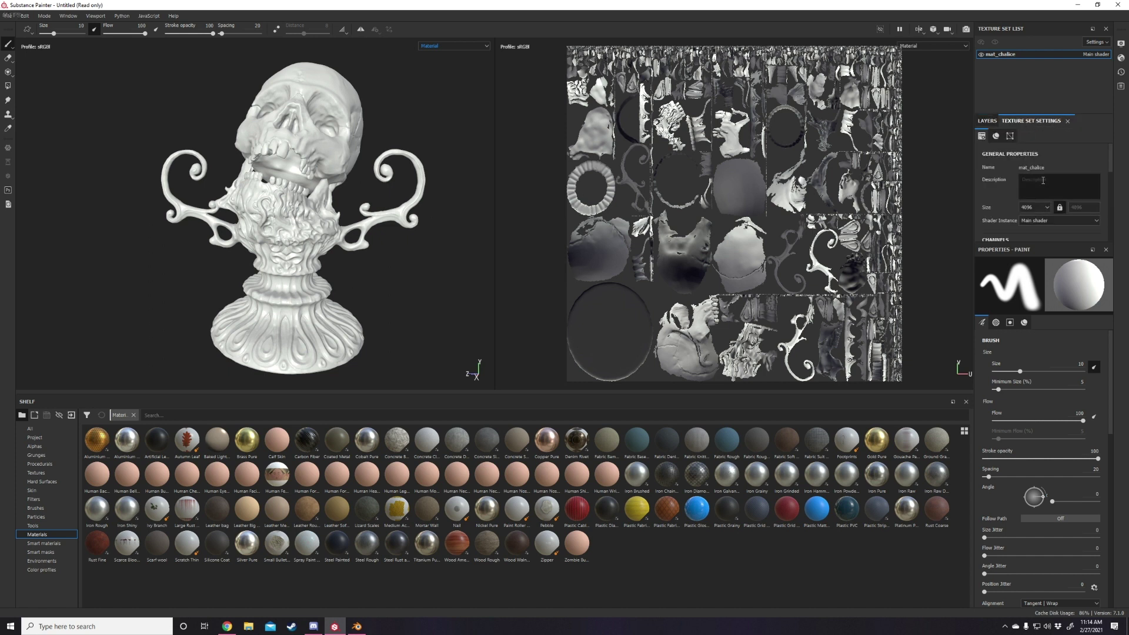
pyautogui.scroll(-4, 1059, 194)
pyautogui.scroll(-1, 1073, 223)
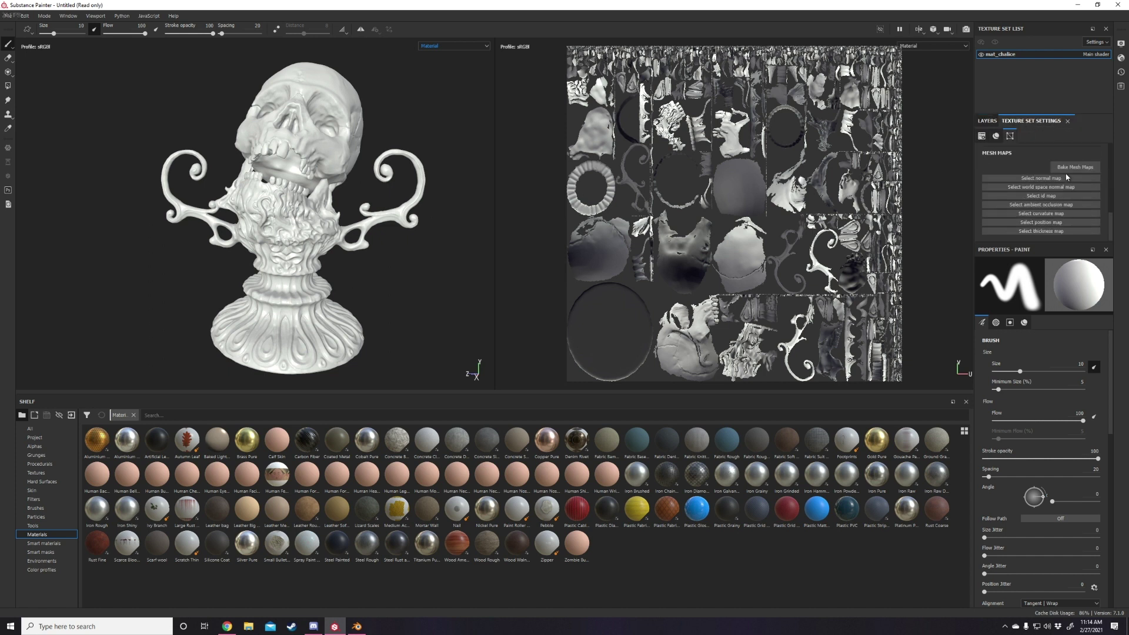
pyautogui.click(1075, 167)
pyautogui.click(566, 190)
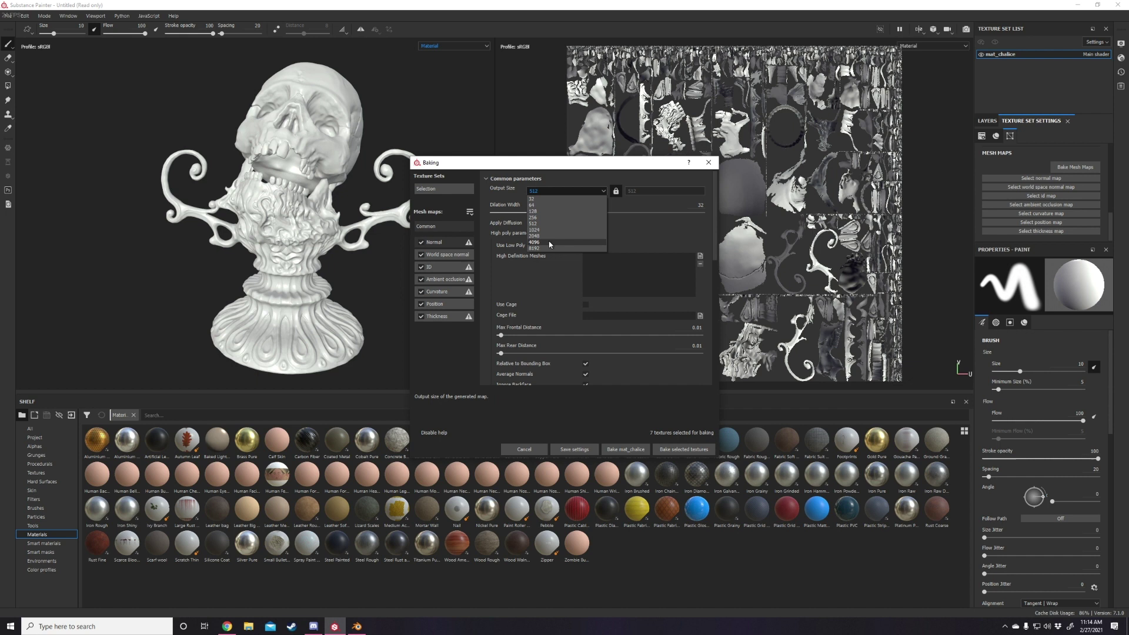
pyautogui.click(549, 242)
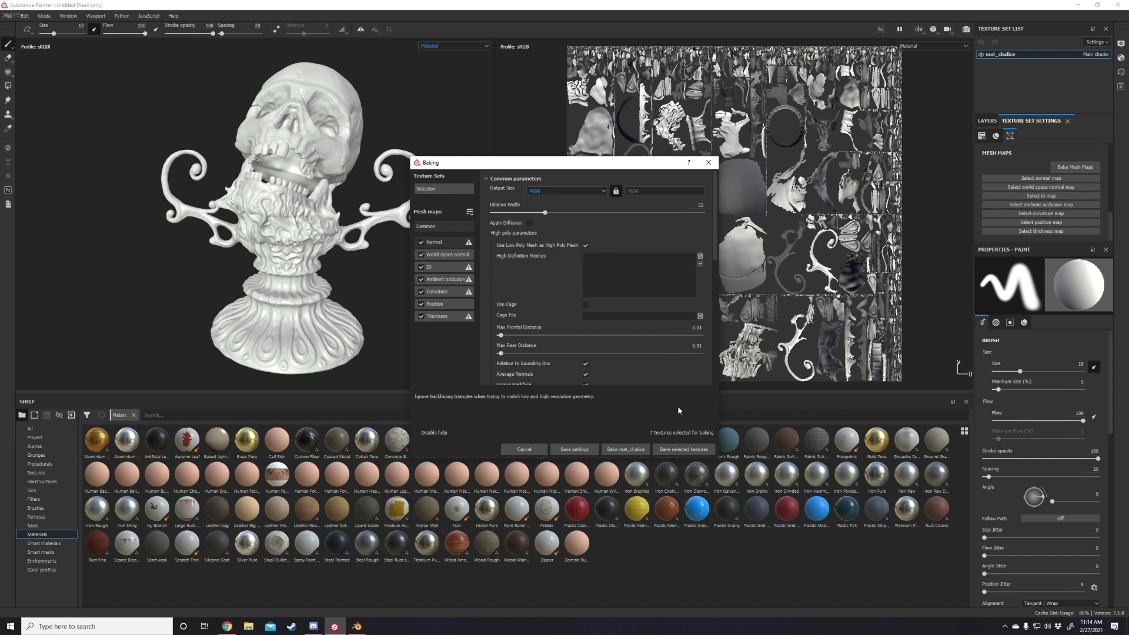
pyautogui.click(678, 449)
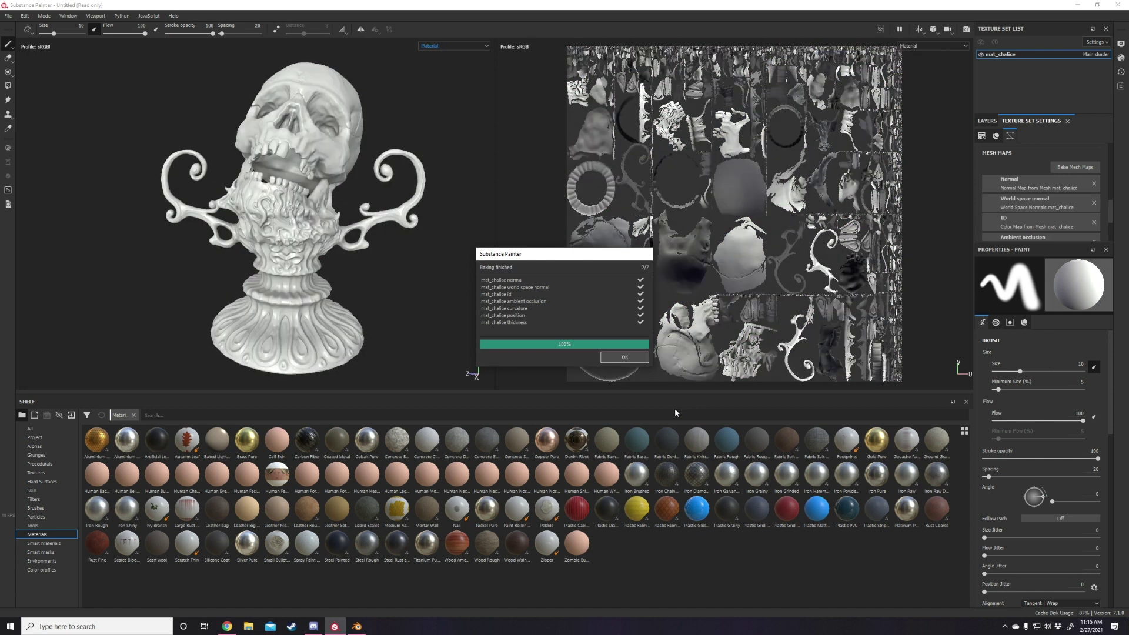
pyautogui.click(624, 357)
# - Display the baked Curvature map on the chalice in the viewport
pyautogui.scroll(5, 270, 171)
pyautogui.keyDown('alt'); pyautogui.moveTo(270, 172); pyautogui.dragTo(341, 158); pyautogui.keyUp('alt')
pyautogui.click(453, 45)
pyautogui.scroll(-2, 441, 83)
pyautogui.click(447, 92)
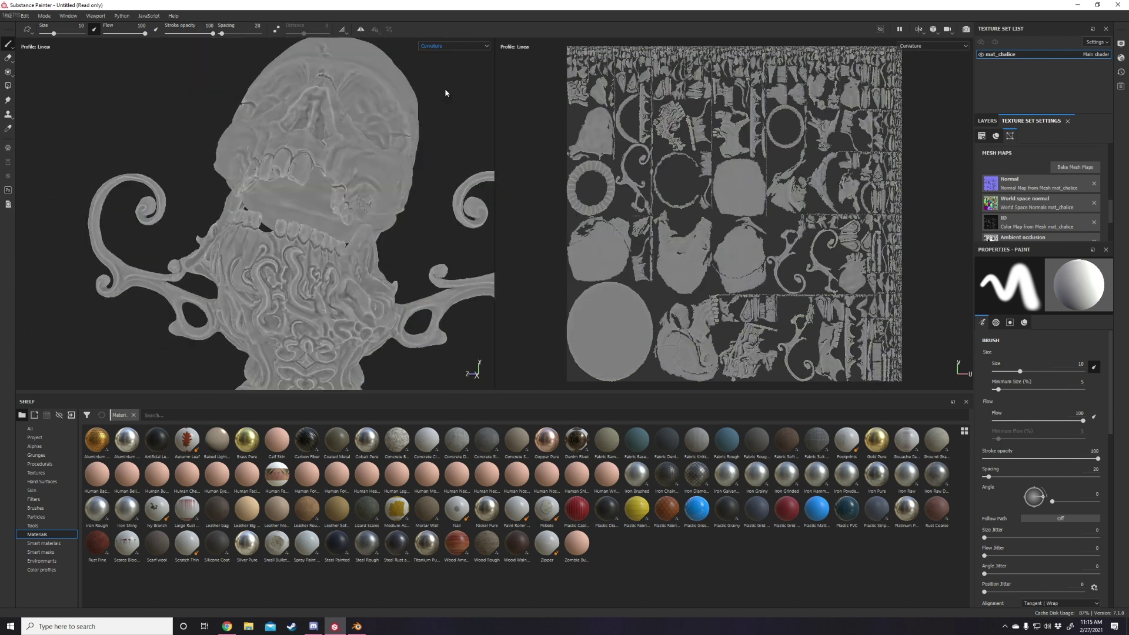
# - Examine the curvature bake up close on the teeth, skull surface and ornamented cup for artifacts
pyautogui.scroll(5, 390, 146)
pyautogui.keyDown('alt'); pyautogui.moveTo(356, 159); pyautogui.dragTo(324, 184); pyautogui.keyUp('alt')
pyautogui.scroll(5, 374, 173)
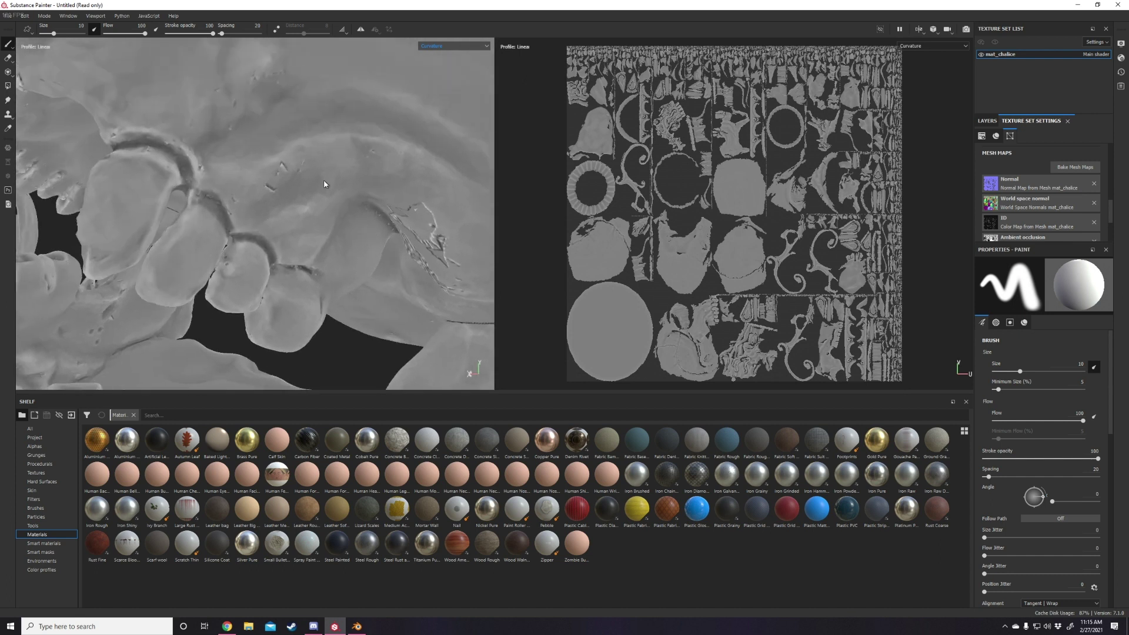
pyautogui.keyDown('alt'); pyautogui.moveTo(194, 136); pyautogui.dragTo(368, 139); pyautogui.keyUp('alt')
pyautogui.keyDown('alt'); pyautogui.moveTo(435, 127); pyautogui.dragTo(63, 289); pyautogui.keyUp('alt')
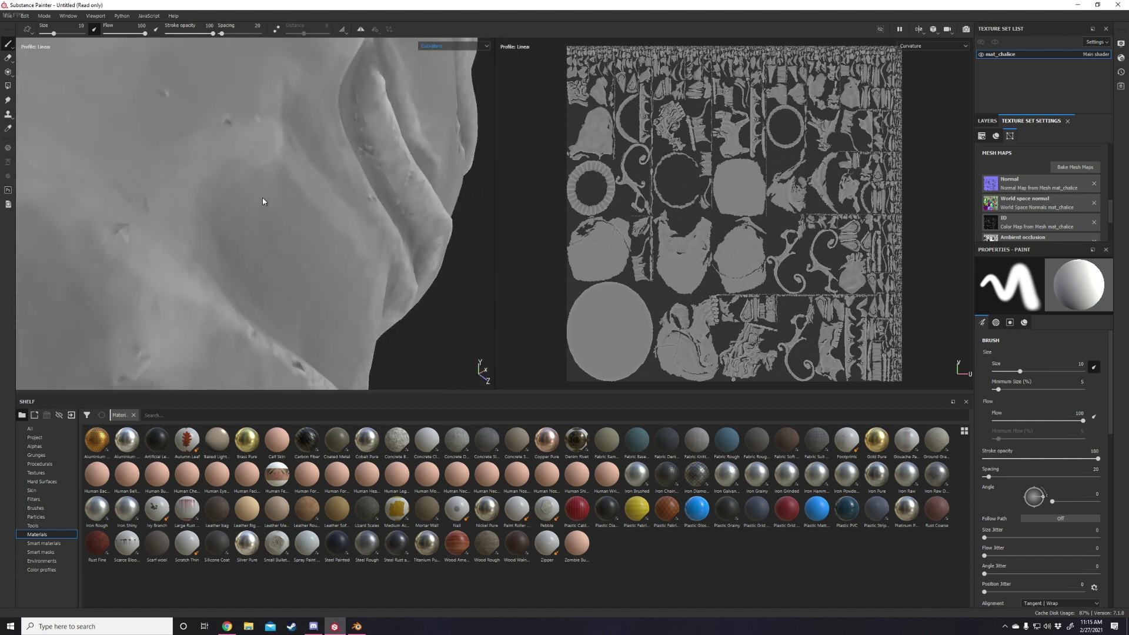
pyautogui.keyDown('alt'); pyautogui.moveTo(198, 201); pyautogui.dragTo(221, 190); pyautogui.keyUp('alt')
pyautogui.scroll(-6, 287, 244)
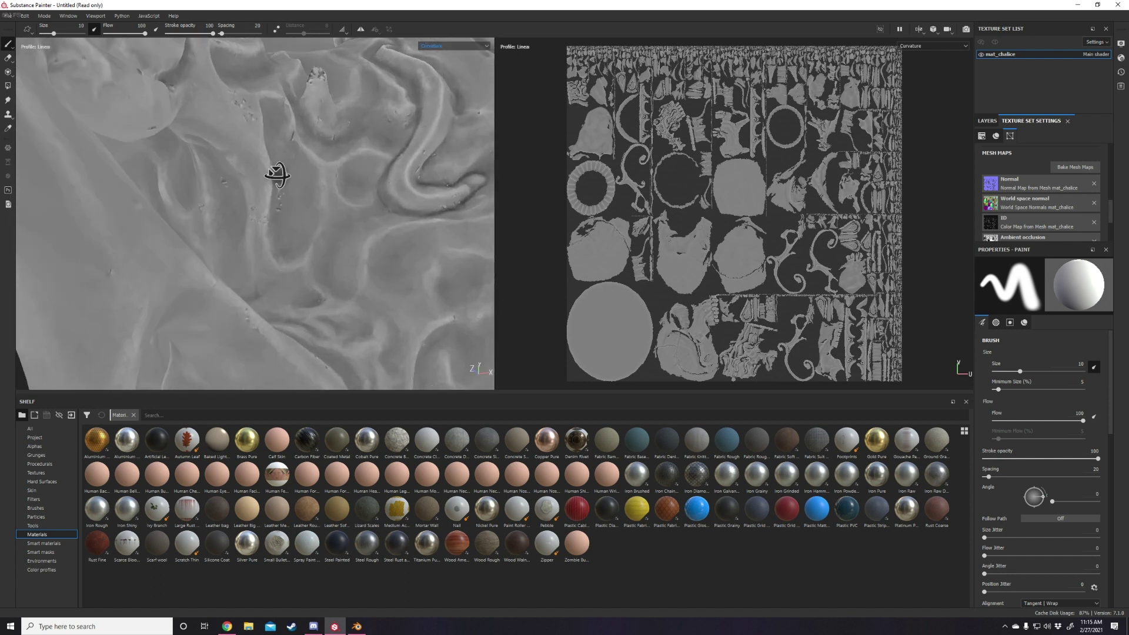
pyautogui.keyDown('alt'); pyautogui.moveTo(262, 221); pyautogui.dragTo(118, 260); pyautogui.keyUp('alt')
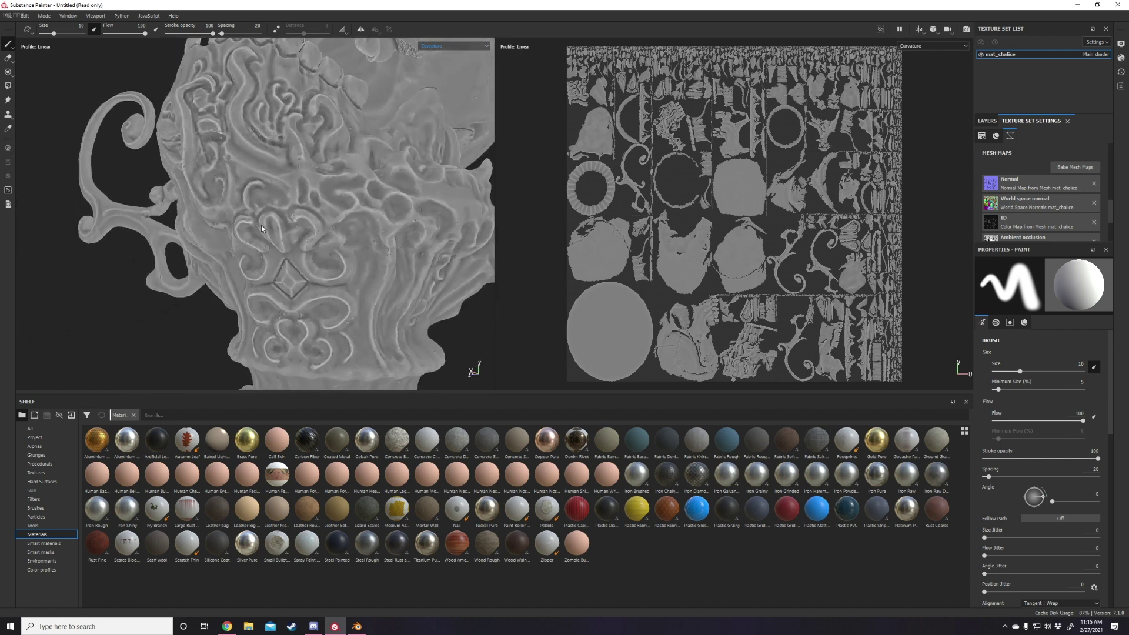
pyautogui.scroll(5, 263, 229)
pyautogui.keyDown('alt'); pyautogui.moveTo(262, 229); pyautogui.dragTo(244, 269); pyautogui.keyUp('alt')
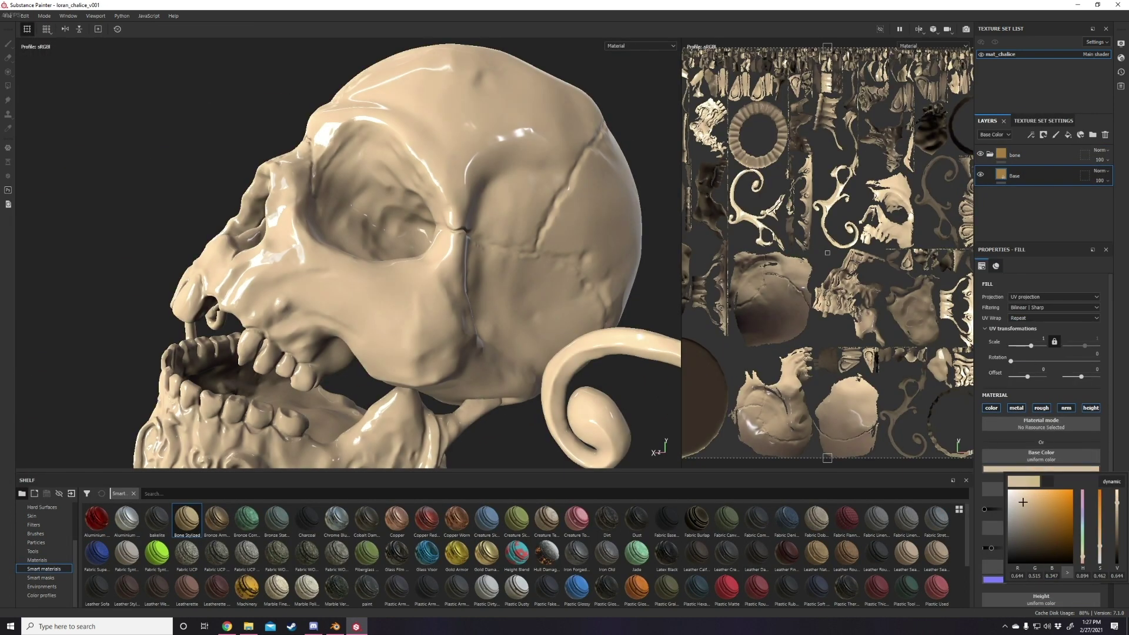
# - Try masking the discoloration layer with a fill using the Grunge Dirt Muddy texture, and undo it
pyautogui.keyDown('alt'); pyautogui.moveTo(353, 252); pyautogui.dragTo(423, 238); pyautogui.keyUp('alt')
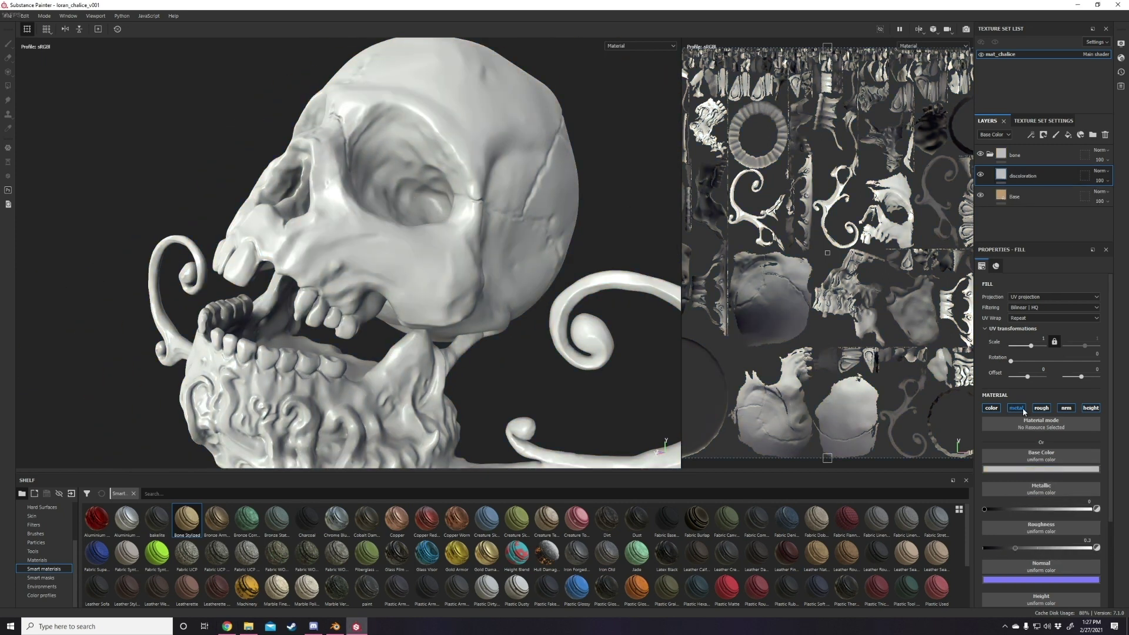
pyautogui.rightClick(1014, 174)
pyautogui.click(1035, 206)
pyautogui.click(1000, 406)
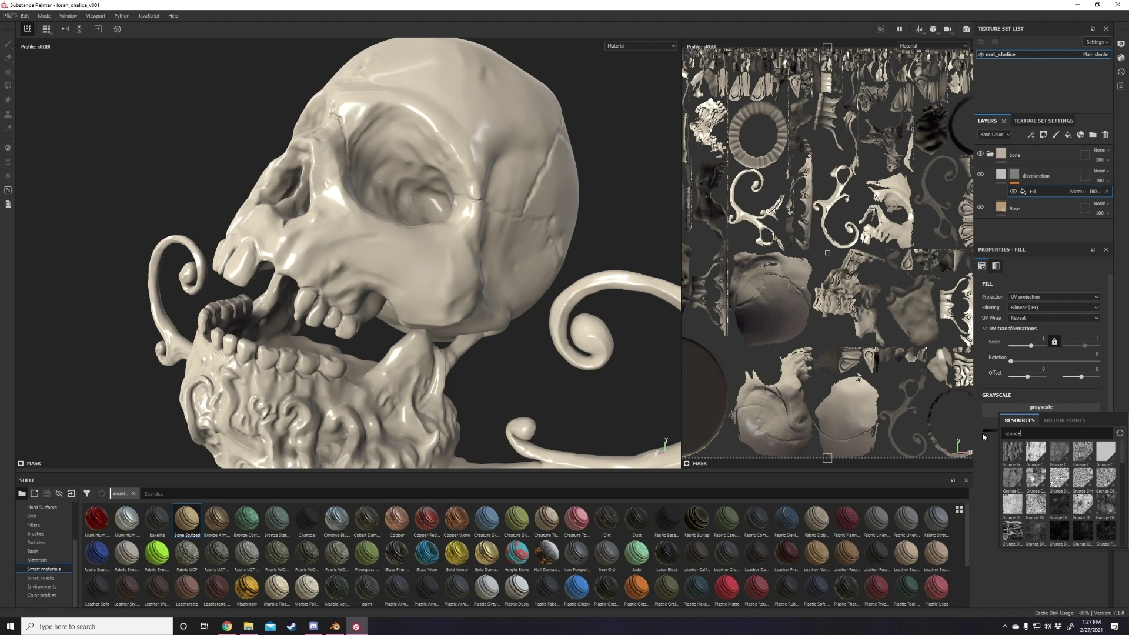
pyautogui.click(1069, 508)
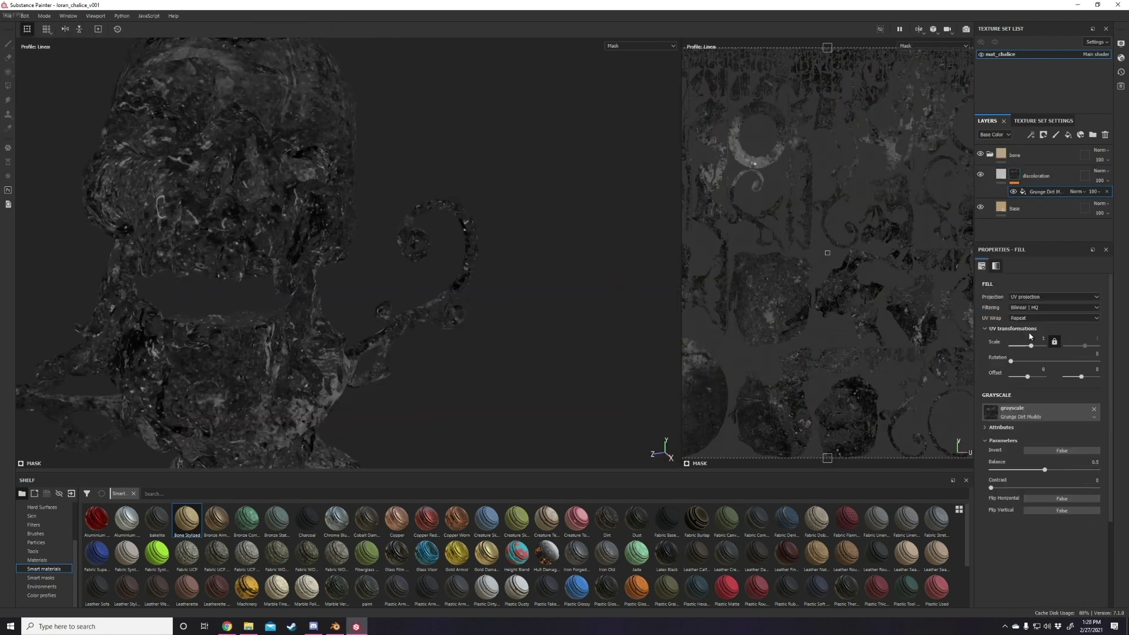
pyautogui.hotkey('ctrl', 'z')
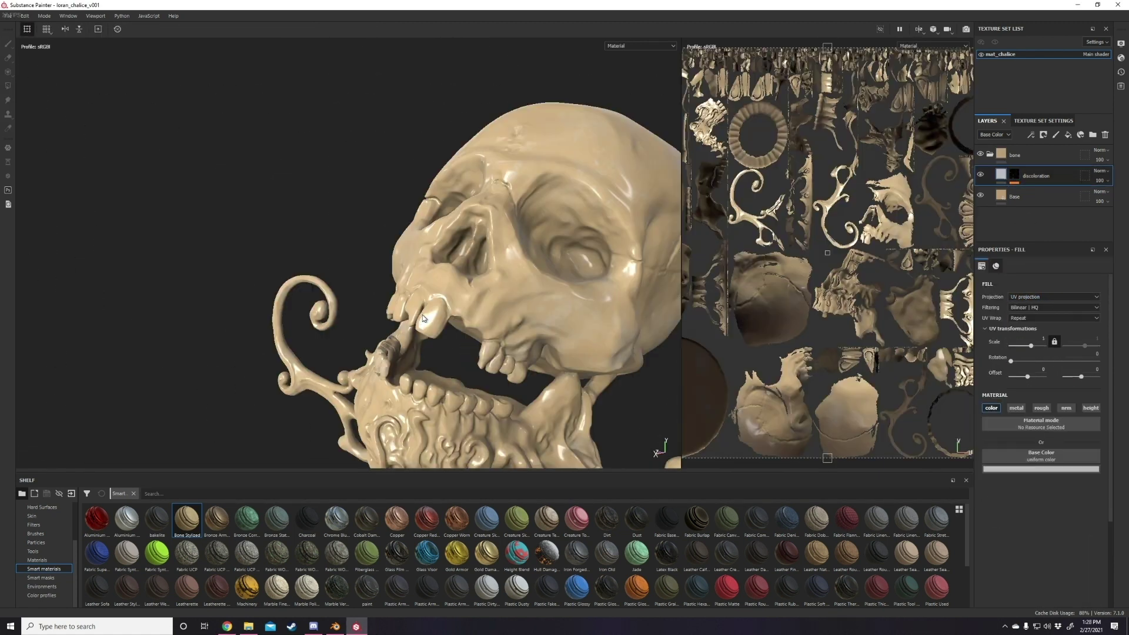
# - Give the discoloration layer's content a tri-planar Overlay fill using Grunge Dirt Muddy as base color, with contrast 0.24
pyautogui.rightClick(1014, 174)
pyautogui.click(1036, 277)
pyautogui.click(999, 435)
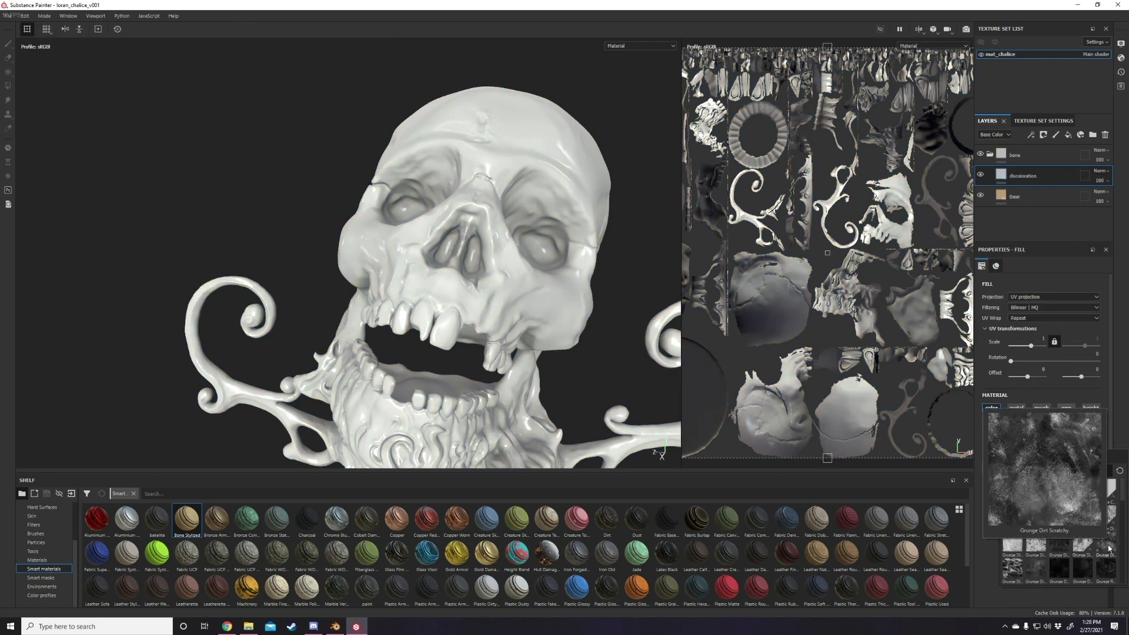
pyautogui.click(1069, 508)
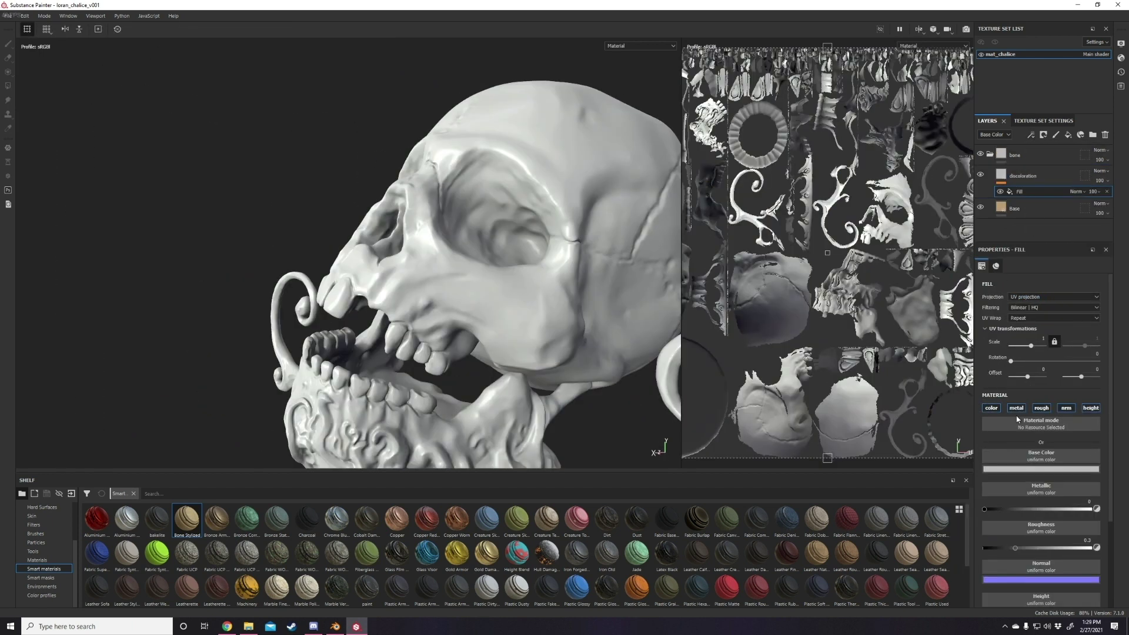
pyautogui.moveTo(1086, 542); pyautogui.dragTo(1047, 506)
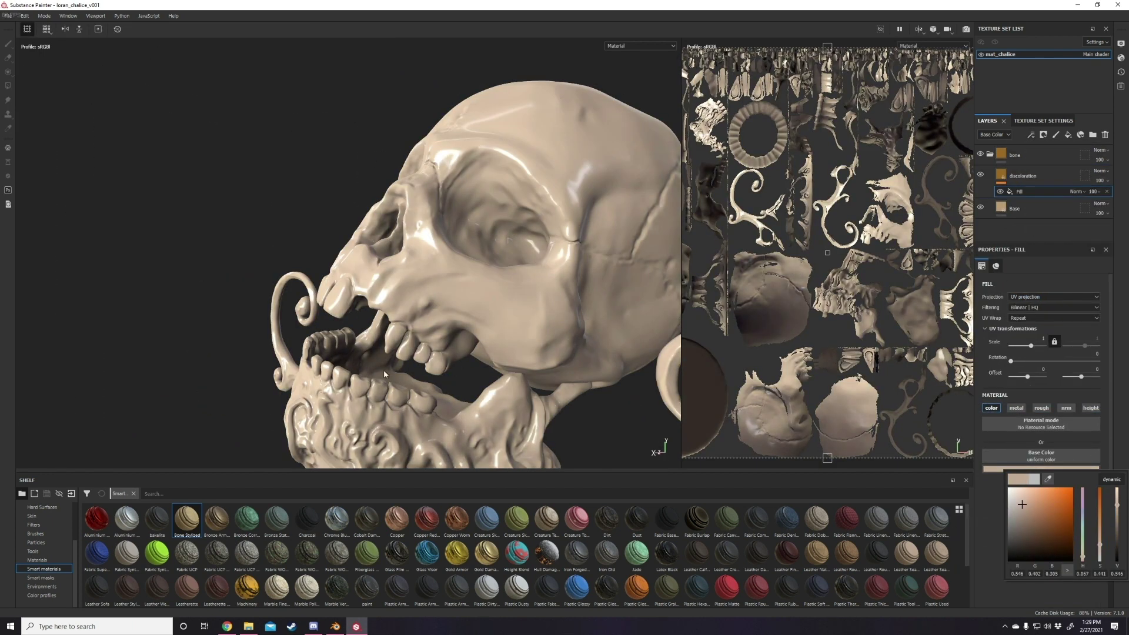
pyautogui.click(1077, 192)
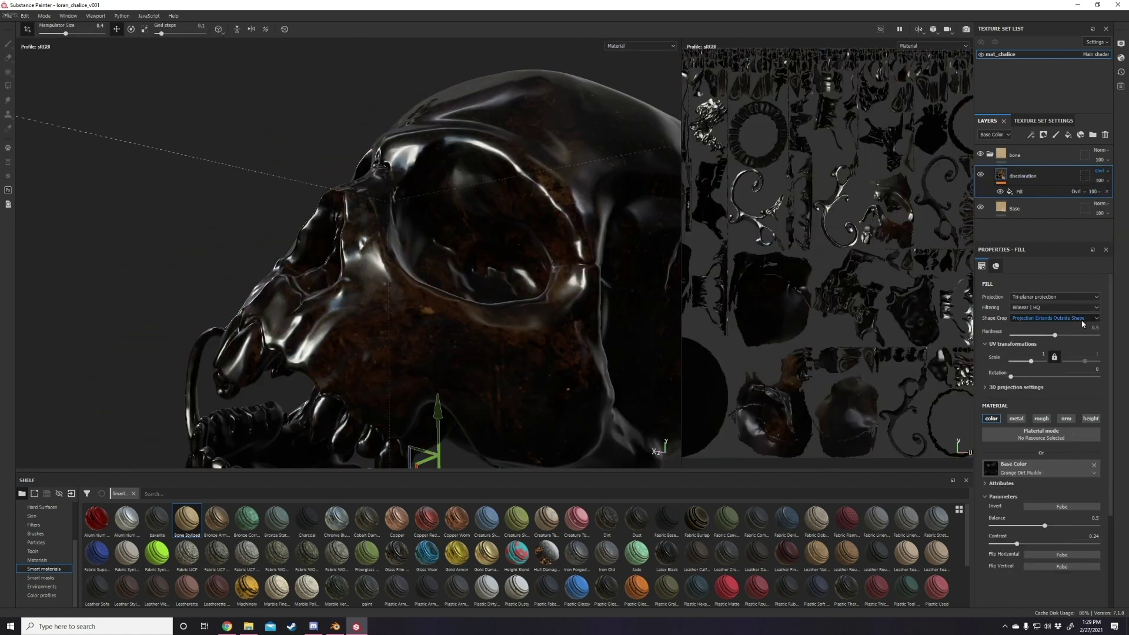
# - Change the discoloration layer's blend mode to Lighten
pyautogui.moveTo(588, 223)
pyautogui.keyDown('alt'); pyautogui.mouseDown()
pyautogui.moveTo(635, 221)
pyautogui.moveTo(588, 226)
pyautogui.moveTo(623, 223)
pyautogui.mouseUp(); pyautogui.keyUp('alt')
pyautogui.click(1099, 171)
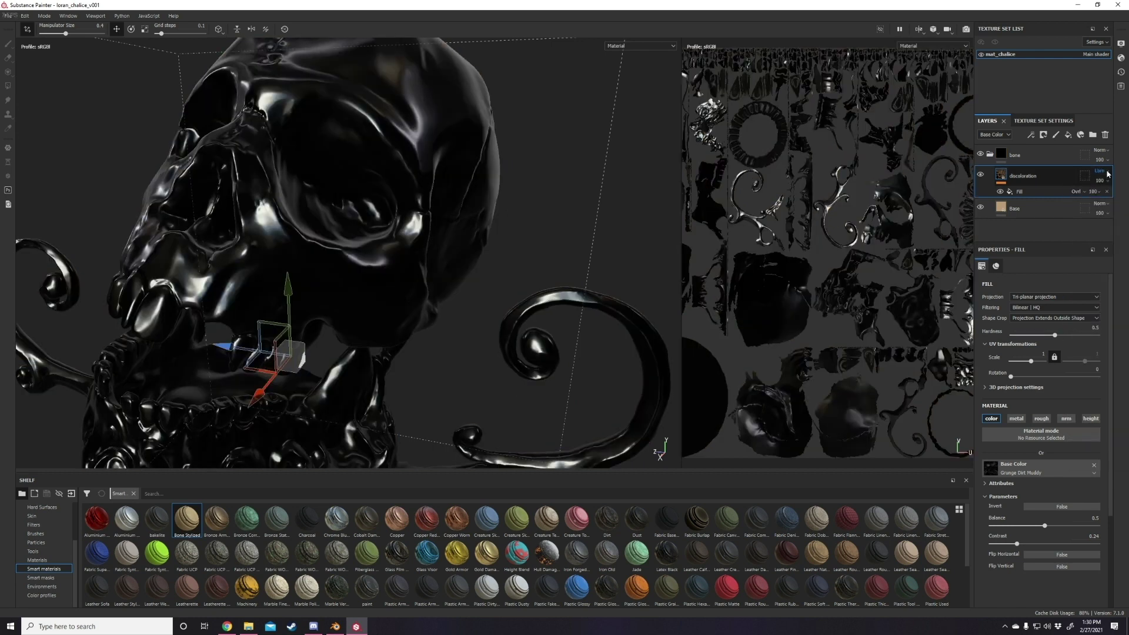
pyautogui.click(1085, 252)
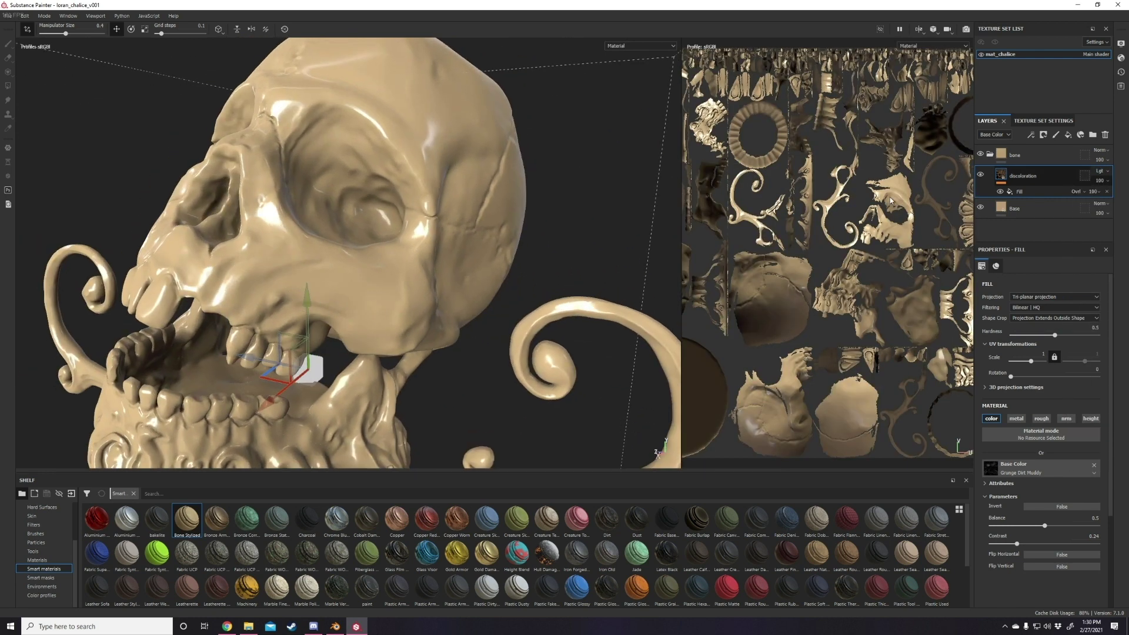
# - Mask the discoloration layer with a fill that uses a grunge texture
pyautogui.click(1032, 191)
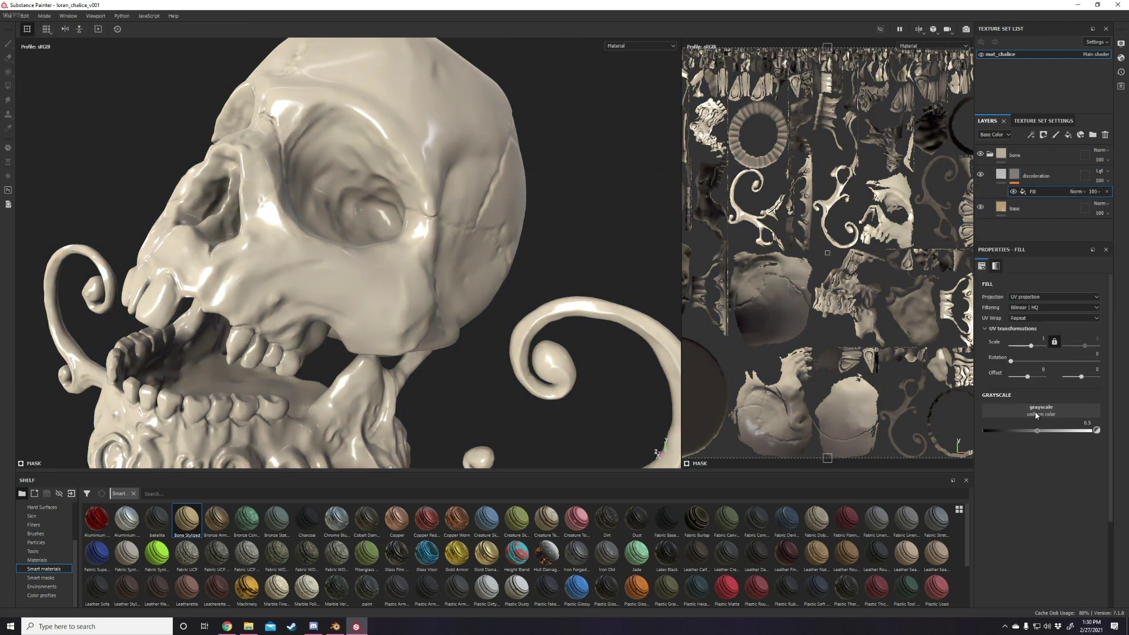
pyautogui.click(1036, 415)
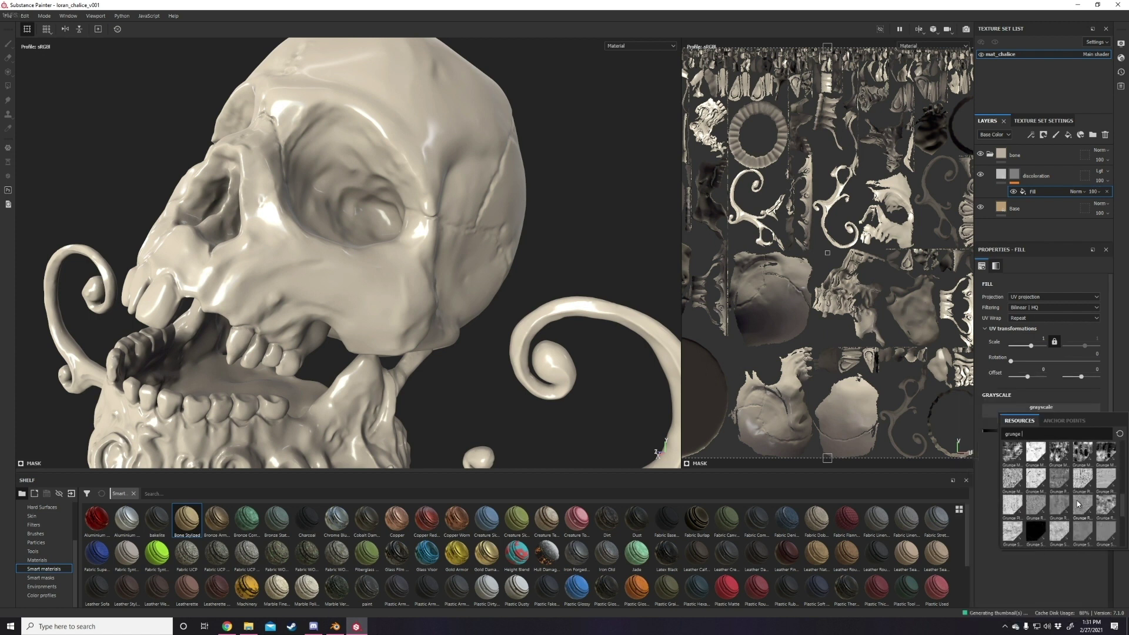
pyautogui.click(1011, 496)
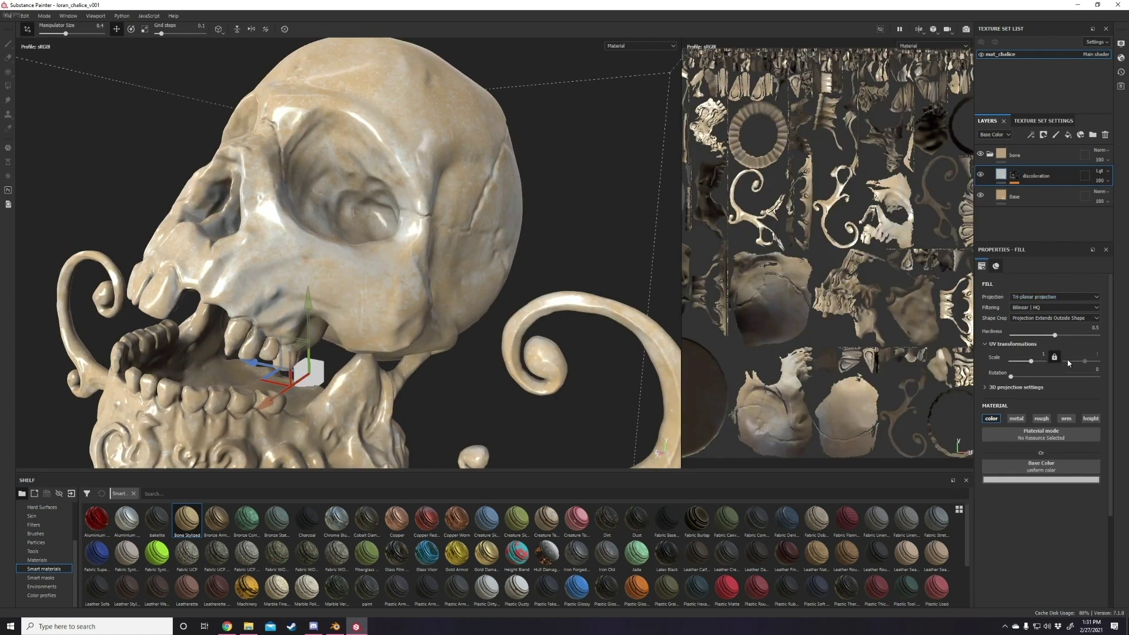
# - Color the discoloration layer light yellow and set it to Overlay blending at 51 opacity
pyautogui.click(1040, 479)
pyautogui.keyDown('alt'); pyautogui.moveTo(446, 282); pyautogui.dragTo(214, 266); pyautogui.keyUp('alt')
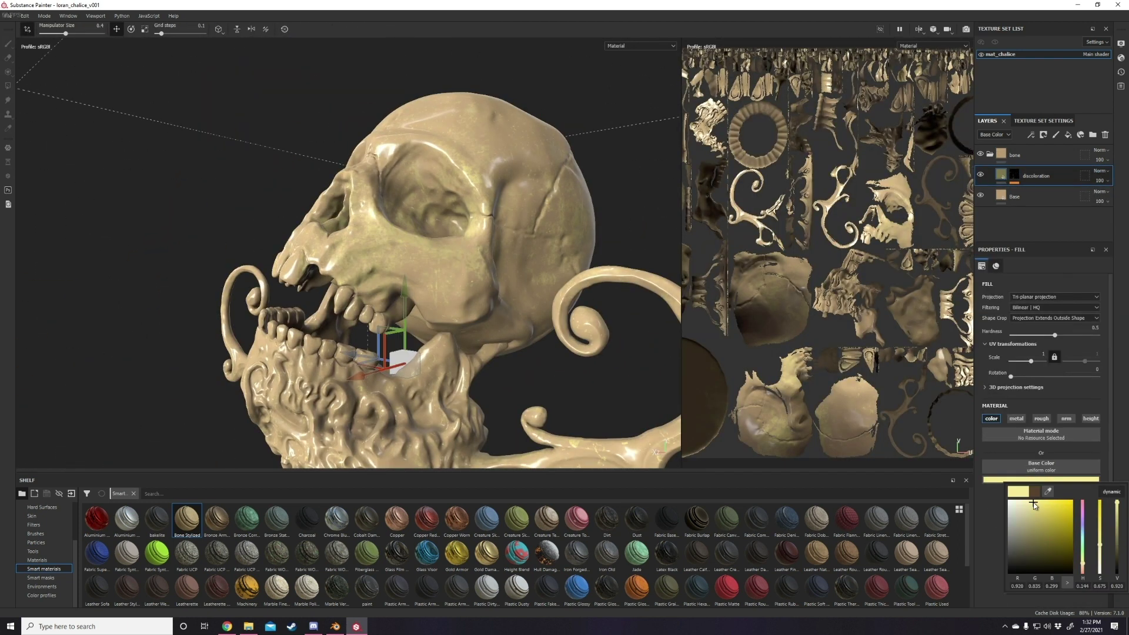
pyautogui.moveTo(1034, 504); pyautogui.dragTo(1063, 505)
pyautogui.moveTo(1110, 184); pyautogui.dragTo(1100, 184)
# - Refine the discoloration layer's base color to a saturated yellow and set its opacity to 64
pyautogui.keyDown('alt'); pyautogui.moveTo(412, 265); pyautogui.dragTo(470, 205); pyautogui.keyUp('alt')
pyautogui.click(1041, 479)
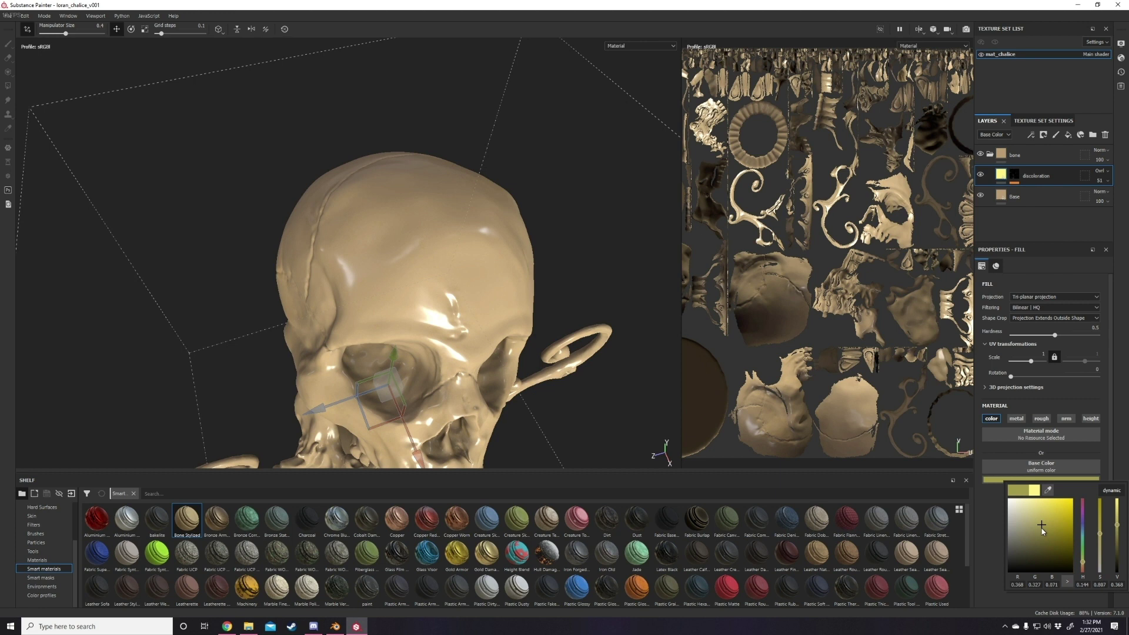
pyautogui.keyDown('alt'); pyautogui.moveTo(588, 352); pyautogui.dragTo(980, 174); pyautogui.keyUp('alt')
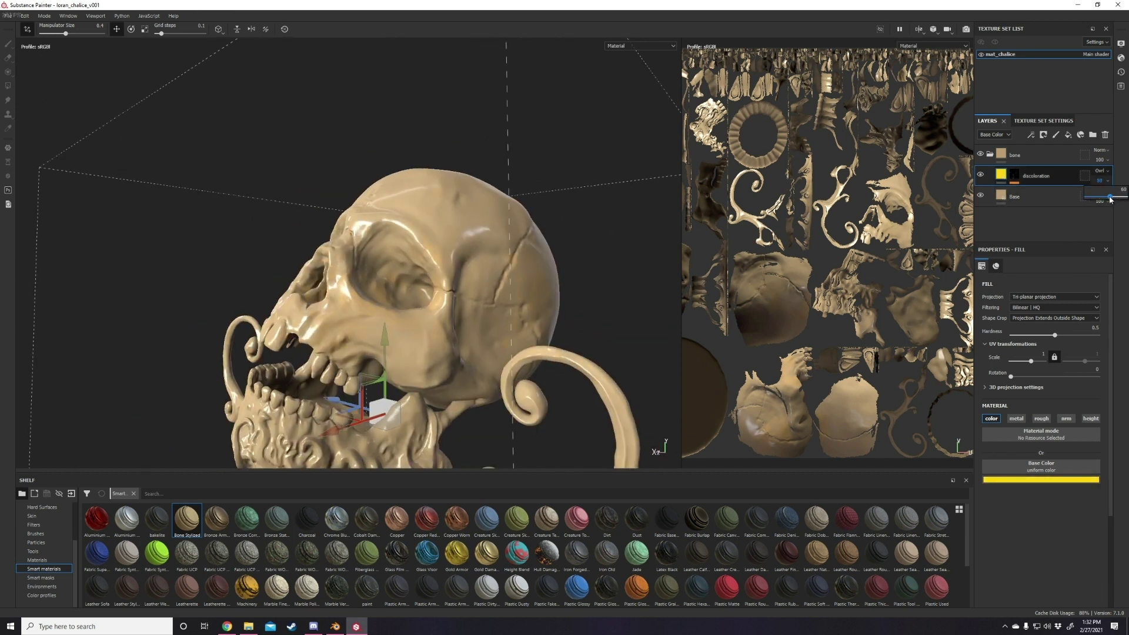
# - Add a second discoloration layer above the yellow one and mask it with BnW Spots 3, balance 0.42 and contrast 0.62
pyautogui.rightClick(1018, 176)
pyautogui.click(1040, 418)
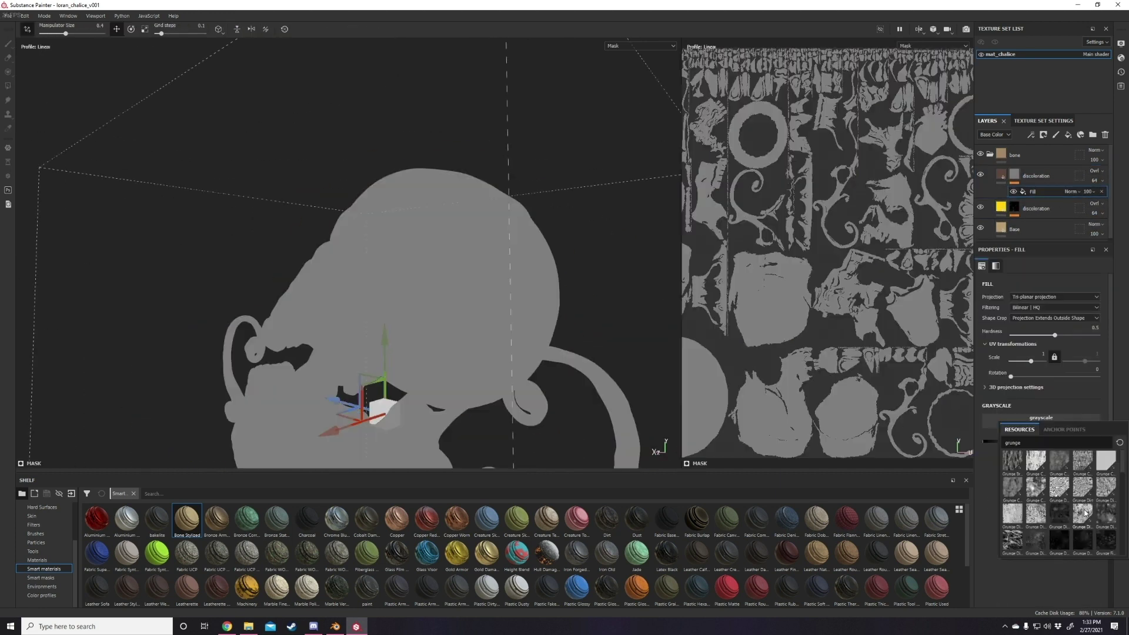
pyautogui.scroll(5, 1101, 495)
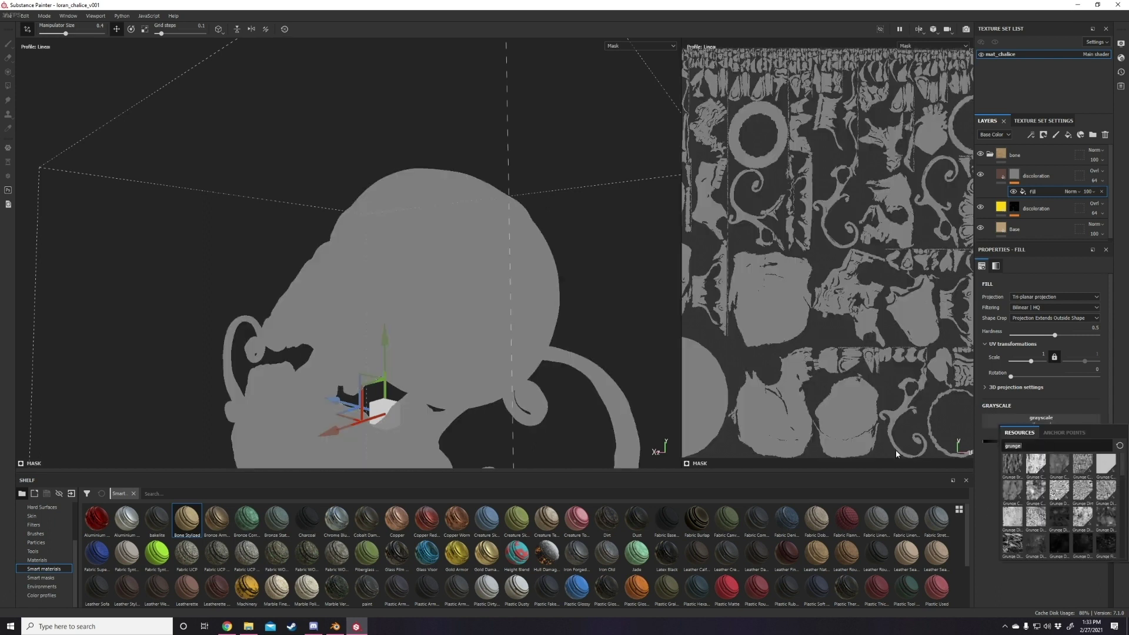
pyautogui.click(1063, 465)
pyautogui.moveTo(1044, 509)
pyautogui.mouseDown()
pyautogui.moveTo(1070, 509)
pyautogui.moveTo(1058, 509)
pyautogui.mouseUp()
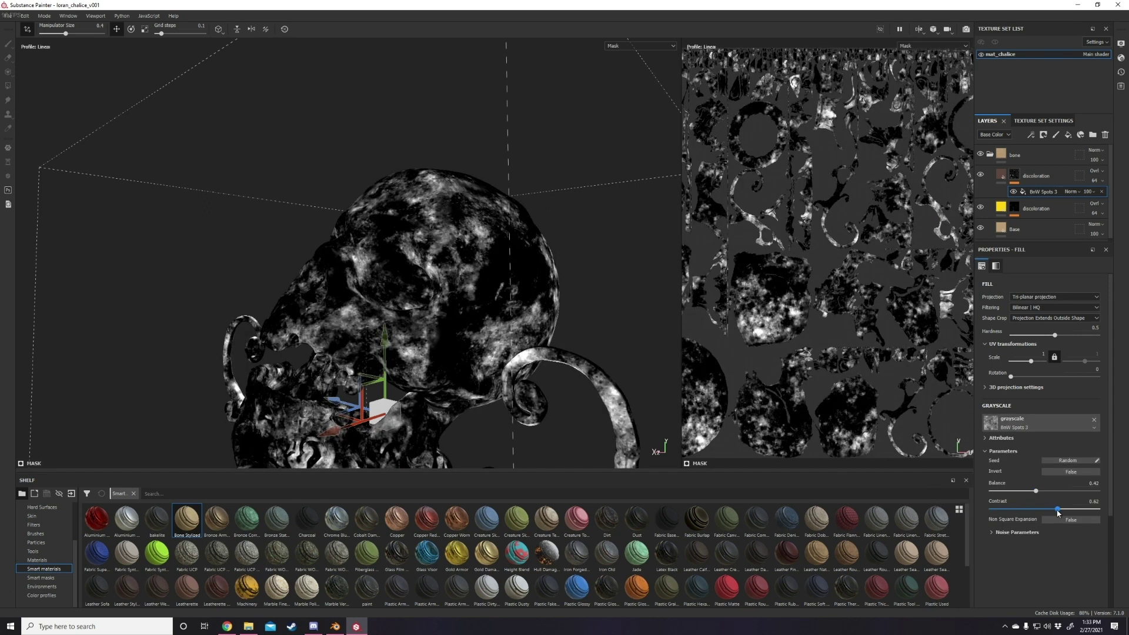
# - Color the upper discoloration layer a light pinkish red and set its opacity to 65
pyautogui.click(1001, 175)
pyautogui.click(1041, 479)
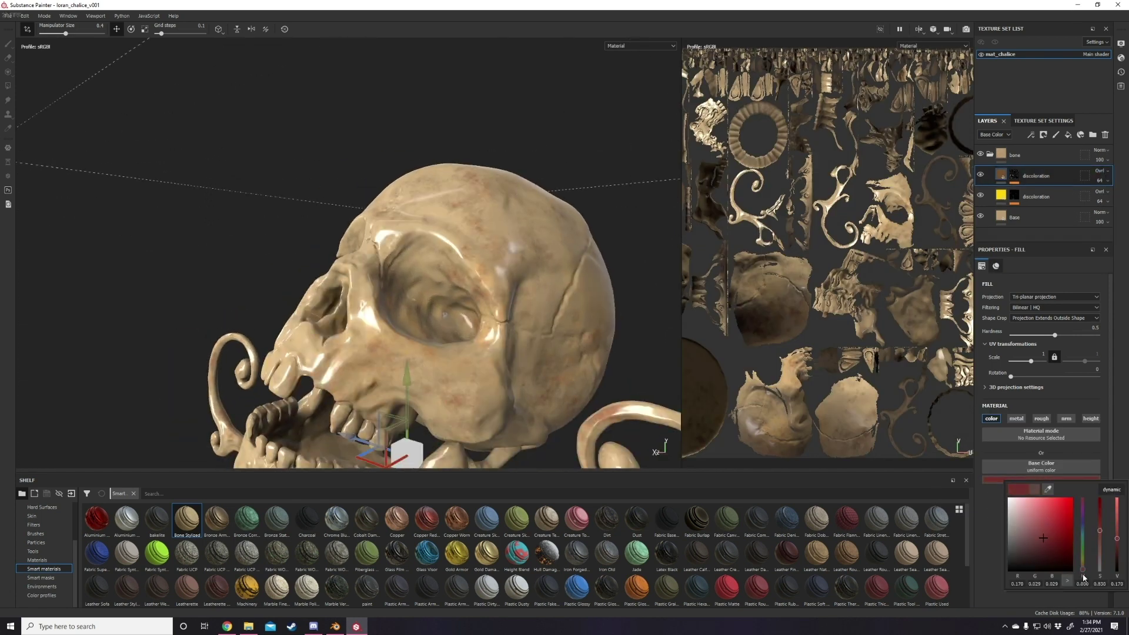
pyautogui.moveTo(1083, 578); pyautogui.dragTo(1038, 506)
pyautogui.click(1028, 188)
pyautogui.moveTo(1105, 200); pyautogui.dragTo(1112, 198)
pyautogui.keyDown('alt'); pyautogui.moveTo(470, 282); pyautogui.dragTo(544, 348); pyautogui.keyUp('alt')
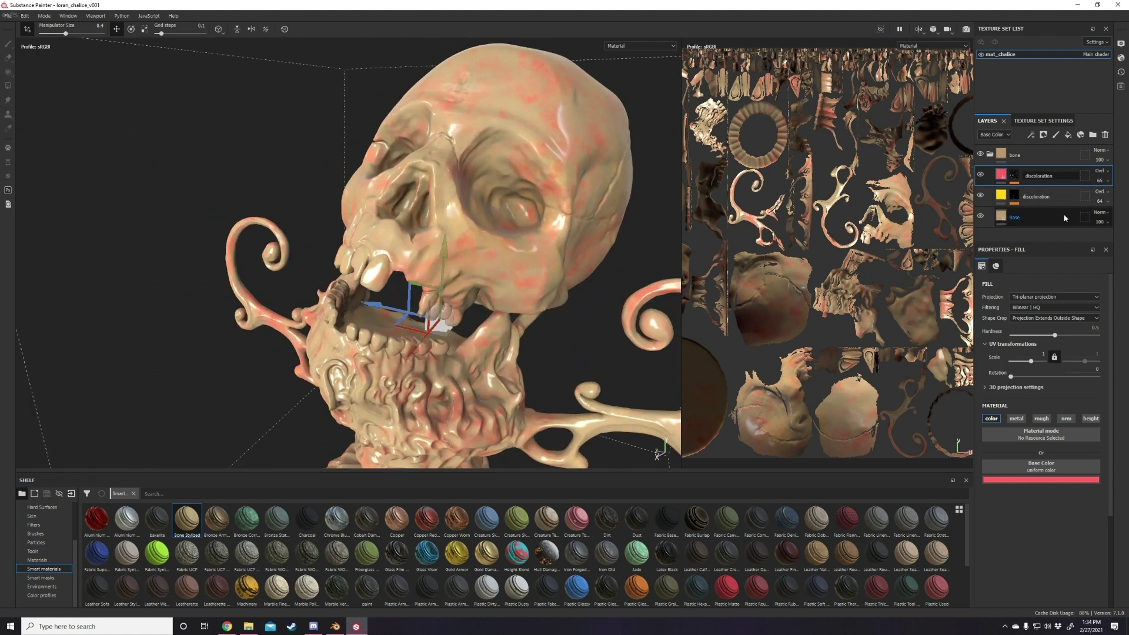
# - Rename the discoloration layers discoloration_red and discoloration_yellow, and add a roughness_grunge fill layer above them that affects only roughness
pyautogui.click(1068, 136)
pyautogui.press('Return')
pyautogui.click(991, 408)
pyautogui.click(1016, 408)
pyautogui.click(1067, 408)
pyautogui.click(1091, 408)
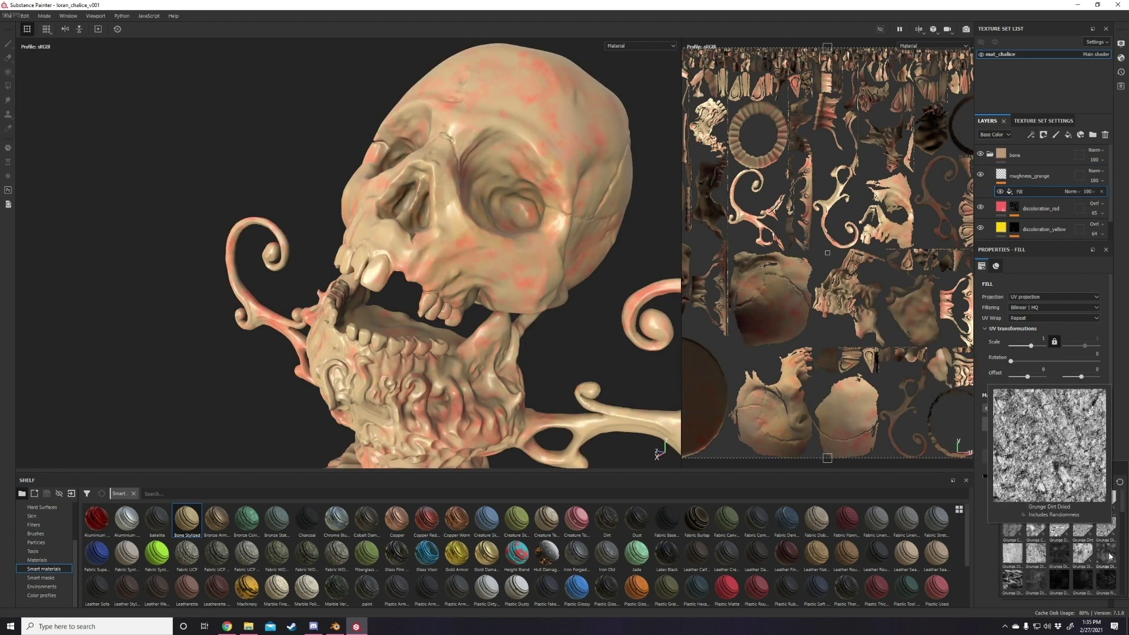
# - Try a tri-planar Grunge Dirt Scratchy texture as the roughness_grunge fill, at 60 opacity with the layer set to Overlay
pyautogui.moveTo(1062, 500); pyautogui.dragTo(1041, 456)
pyautogui.keyDown('alt'); pyautogui.moveTo(471, 264); pyautogui.dragTo(421, 157); pyautogui.keyUp('alt')
pyautogui.click(1052, 297)
pyautogui.click(1024, 320)
pyautogui.click(998, 157)
pyautogui.moveTo(1088, 192); pyautogui.dragTo(1101, 212)
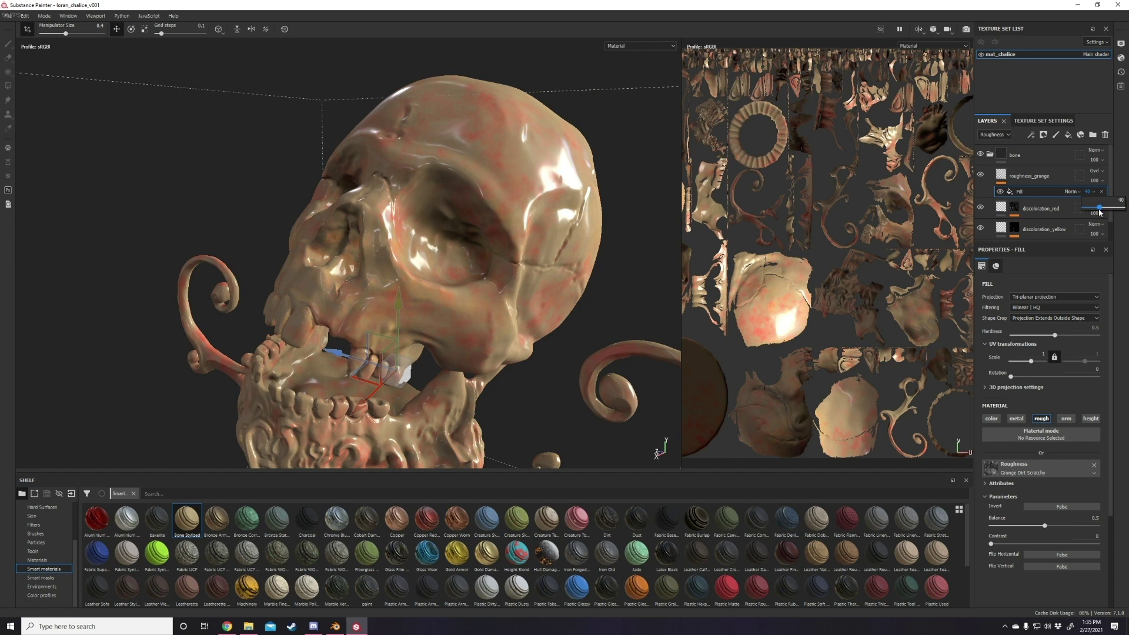
# - Try a second tri-planar fill on roughness_grunge using Grunge Map 014 with balance 0.39 and reduced opacity
pyautogui.rightClick(1031, 198)
pyautogui.click(1041, 223)
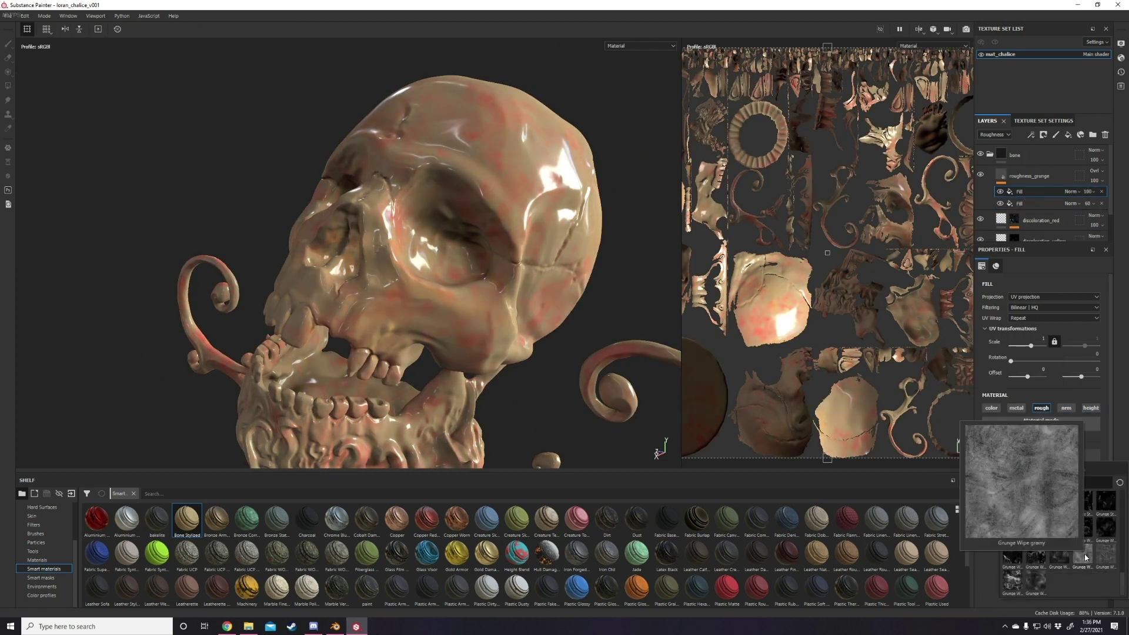
pyautogui.scroll(5, 1066, 542)
pyautogui.click(1084, 534)
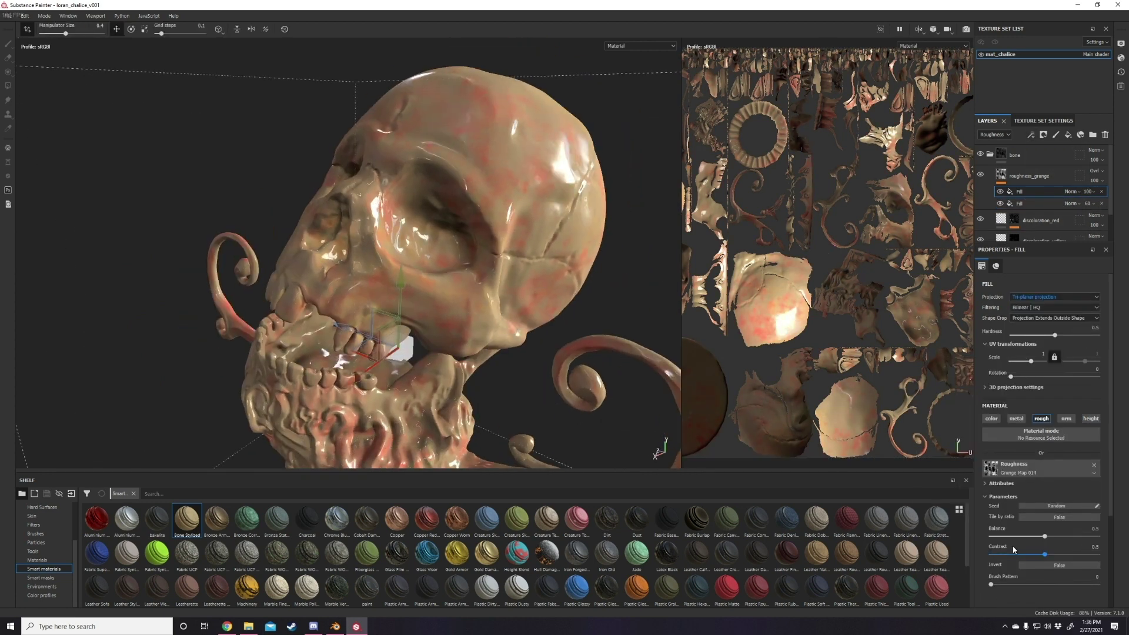
pyautogui.moveTo(1075, 538); pyautogui.dragTo(1069, 537)
pyautogui.keyDown('alt'); pyautogui.moveTo(470, 265); pyautogui.dragTo(998, 427); pyautogui.keyUp('alt')
pyautogui.keyDown('alt'); pyautogui.moveTo(1101, 200); pyautogui.dragTo(1073, 171); pyautogui.keyUp('alt')
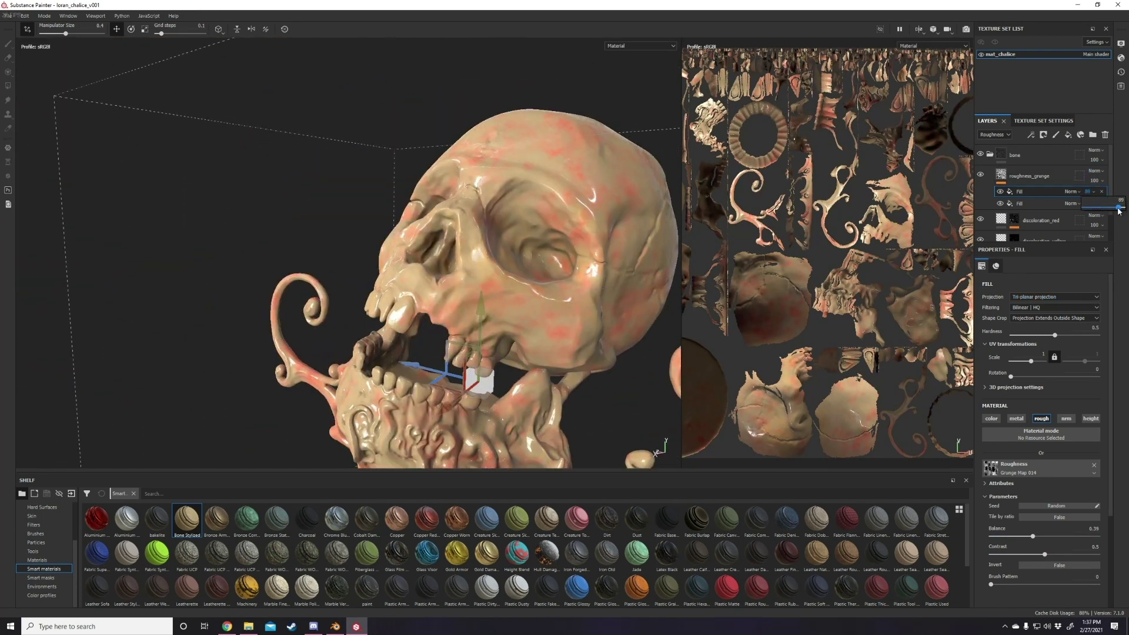
pyautogui.keyDown('alt'); pyautogui.moveTo(1119, 211); pyautogui.dragTo(238, 536); pyautogui.keyUp('alt')
pyautogui.scroll(-1, 1041, 194)
# - Replace the roughness_grunge layer with the Gunk layer from a creature smart material, placed above the red discoloration
pyautogui.click(1035, 226)
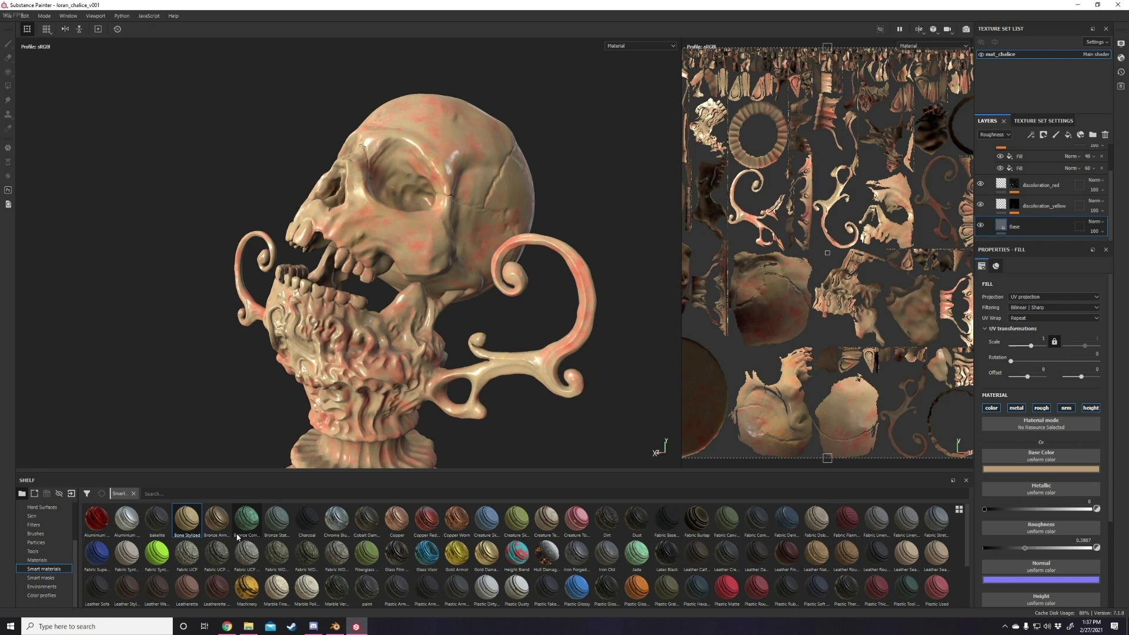
pyautogui.moveTo(1021, 176); pyautogui.dragTo(1060, 206)
pyautogui.click(994, 205)
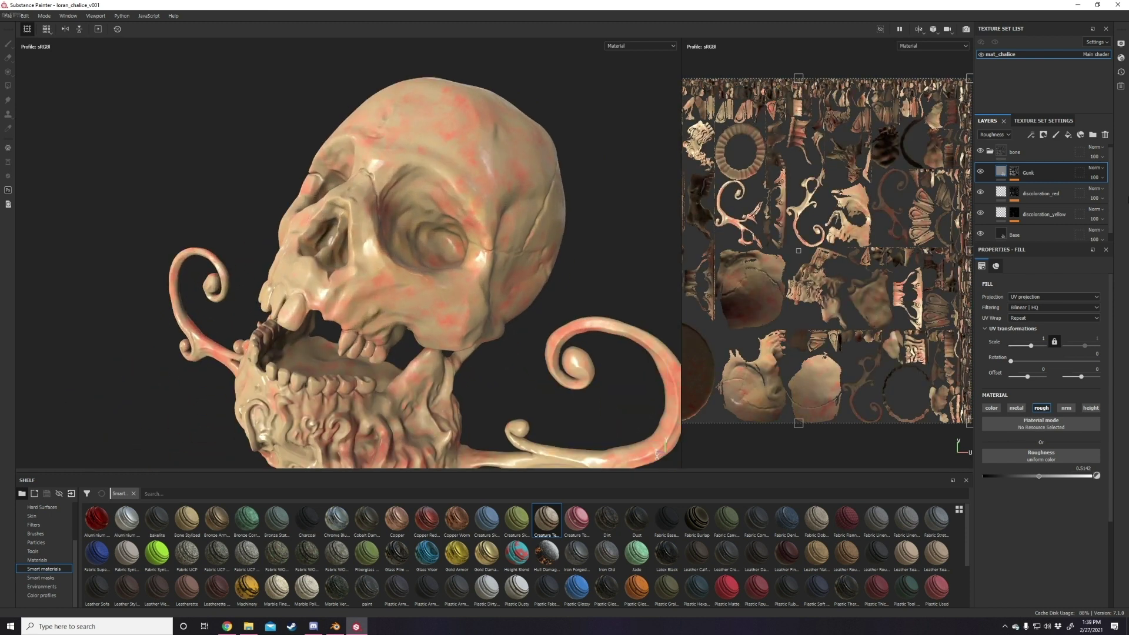
# - Add a fill layer named height_texture above roughness_grunge and give it a black mask
pyautogui.click(1067, 135)
pyautogui.write('he')
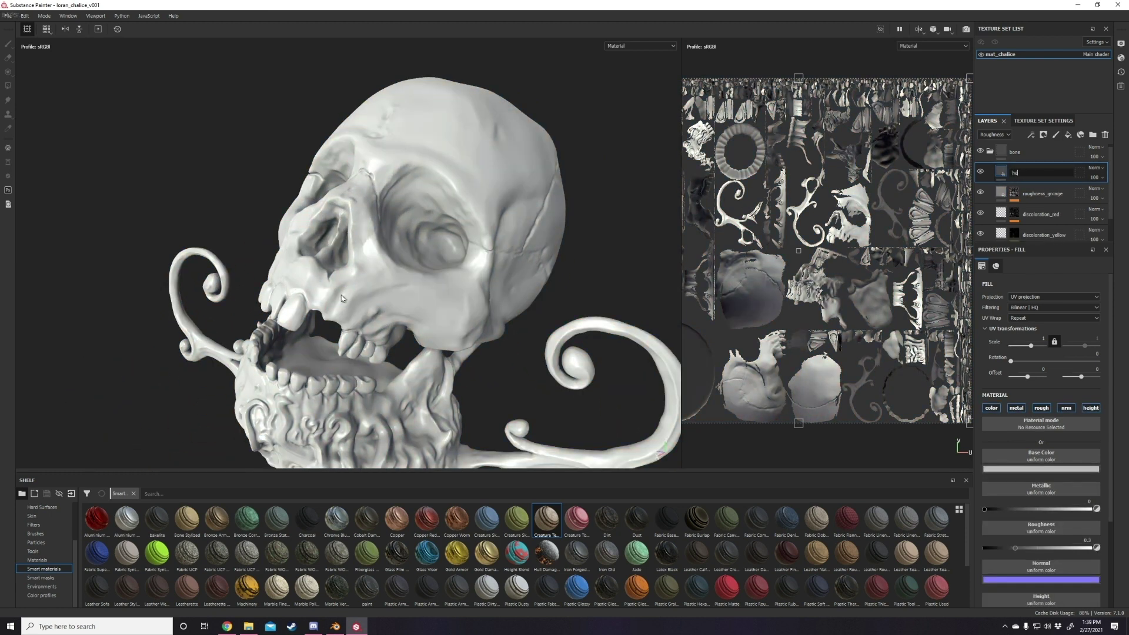
pyautogui.write('ight_texture')
pyautogui.press('Return')
pyautogui.rightClick(1038, 172)
pyautogui.click(1047, 195)
pyautogui.rightClick(1046, 184)
pyautogui.click(1058, 247)
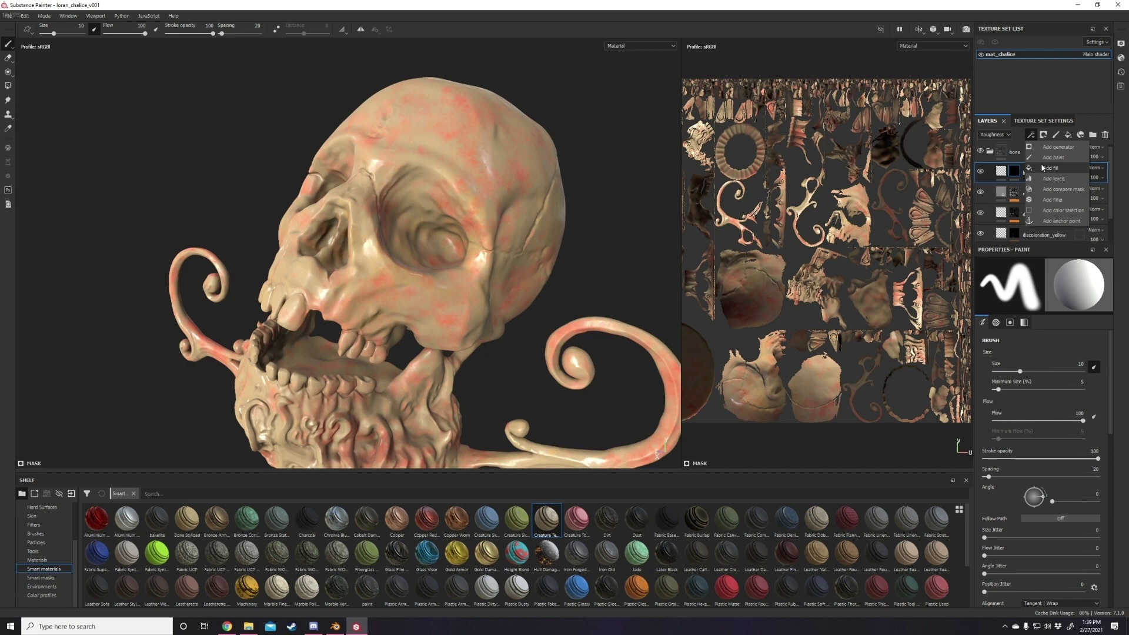
# - Mask height_texture with a tri-planar Grunge Dirt fill and set the layer's height to 0.0219
pyautogui.click(1042, 410)
pyautogui.click(1053, 447)
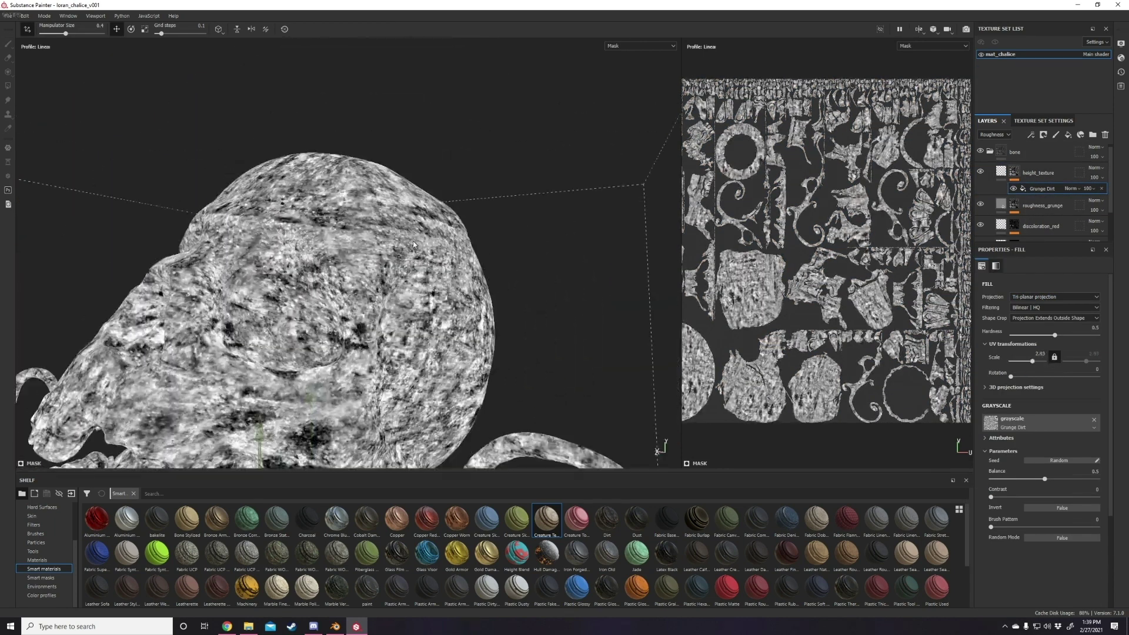
pyautogui.click(1001, 171)
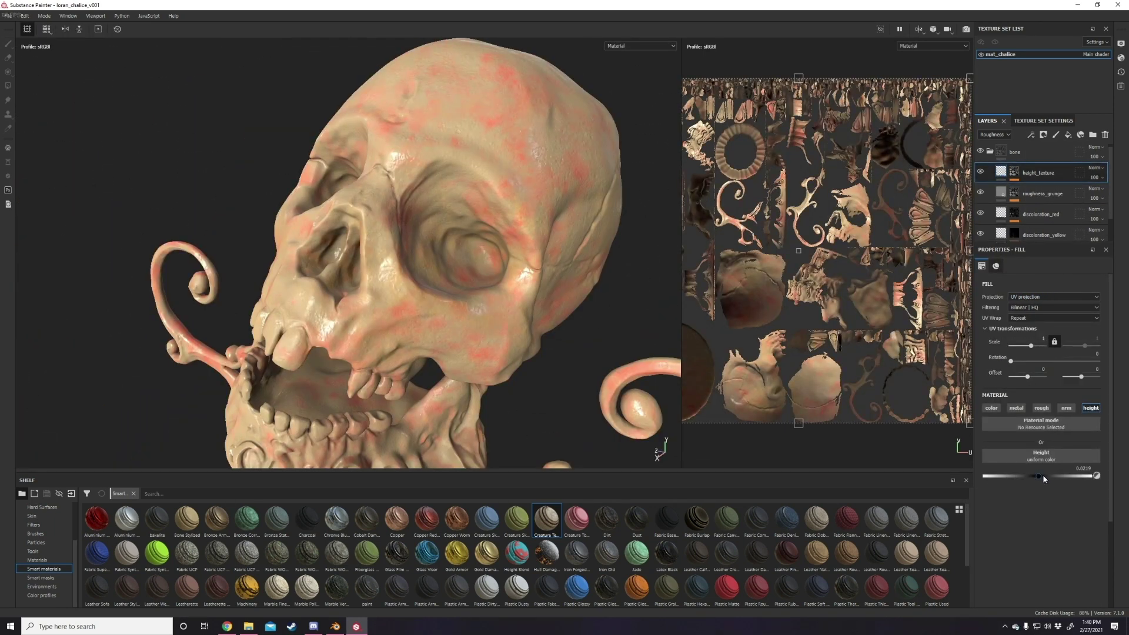
pyautogui.moveTo(447, 247)
pyautogui.keyDown('alt'); pyautogui.mouseDown()
pyautogui.moveTo(376, 235)
pyautogui.moveTo(411, 221)
pyautogui.moveTo(51, 320)
pyautogui.mouseUp(); pyautogui.keyUp('alt')
pyautogui.click(1027, 188)
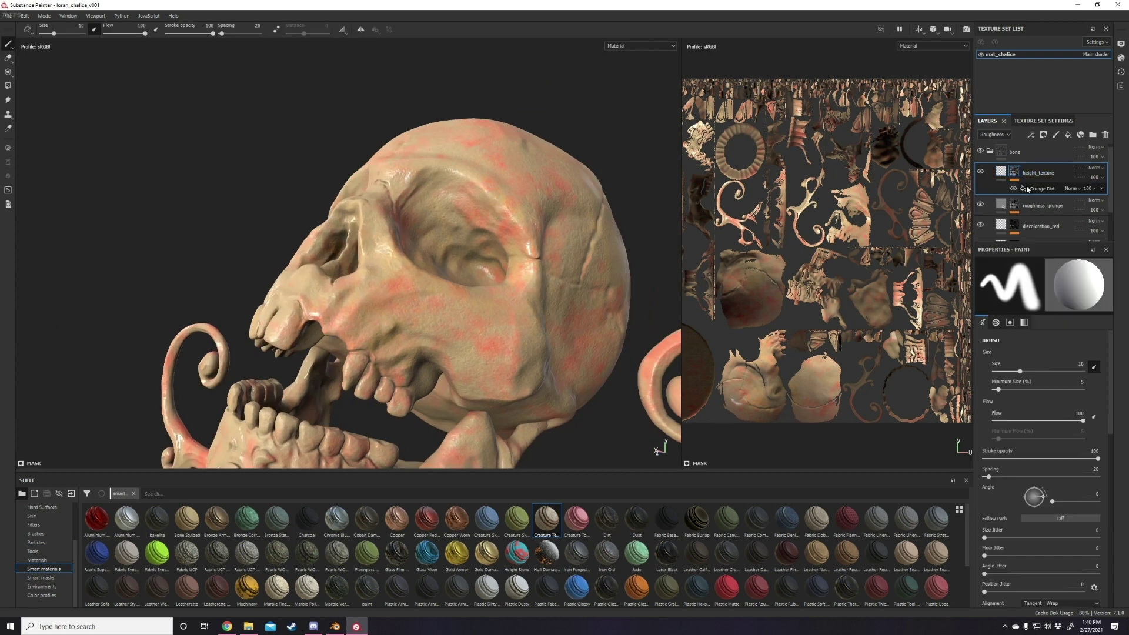
pyautogui.click(1001, 171)
pyautogui.moveTo(352, 276)
pyautogui.keyDown('alt'); pyautogui.mouseDown()
pyautogui.moveTo(328, 297)
pyautogui.moveTo(367, 272)
pyautogui.mouseUp(); pyautogui.keyUp('alt')
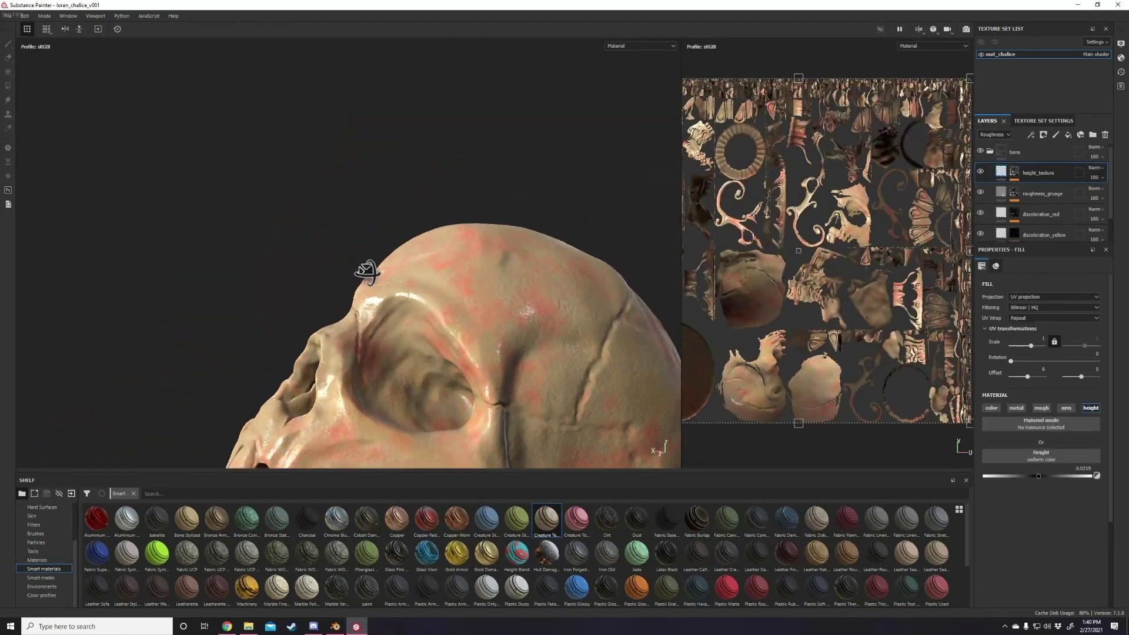
# - Enable color on height_texture with a pale yellow-green base color and set its base color opacity to 17
pyautogui.click(991, 407)
pyautogui.click(1041, 469)
pyautogui.moveTo(1100, 553); pyautogui.dragTo(1100, 500)
pyautogui.keyDown('alt'); pyautogui.moveTo(411, 294); pyautogui.dragTo(376, 247); pyautogui.keyUp('alt')
pyautogui.click(1095, 168)
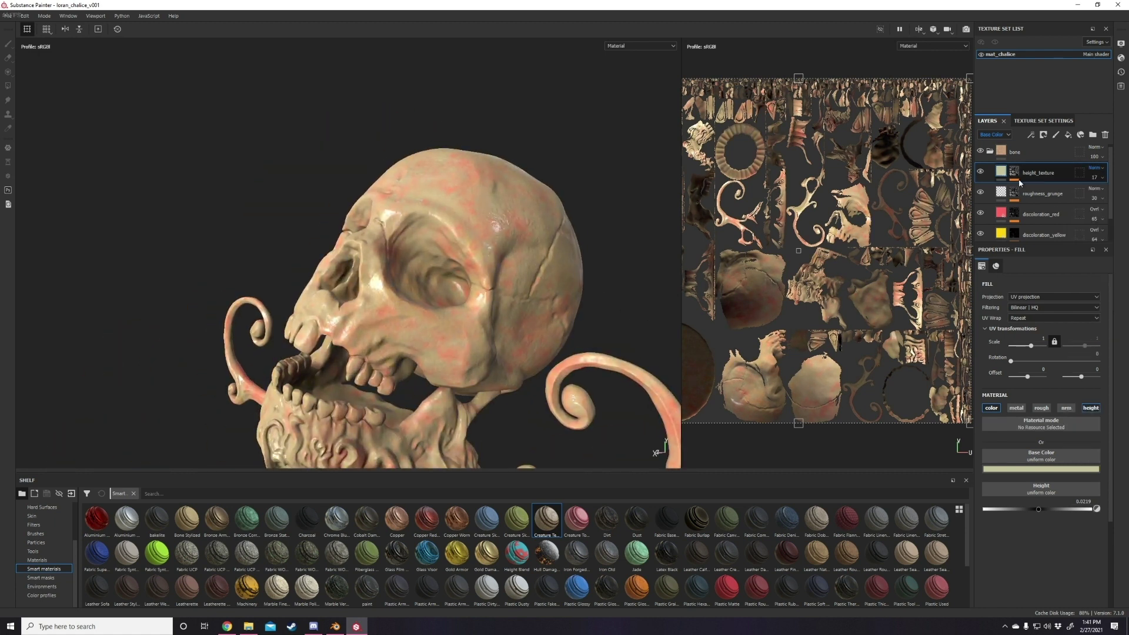
# - Strengthen the surface relief by setting the height_texture layer's height to 0.0445
pyautogui.scroll(-3, 346, 242)
pyautogui.scroll(5, 346, 243)
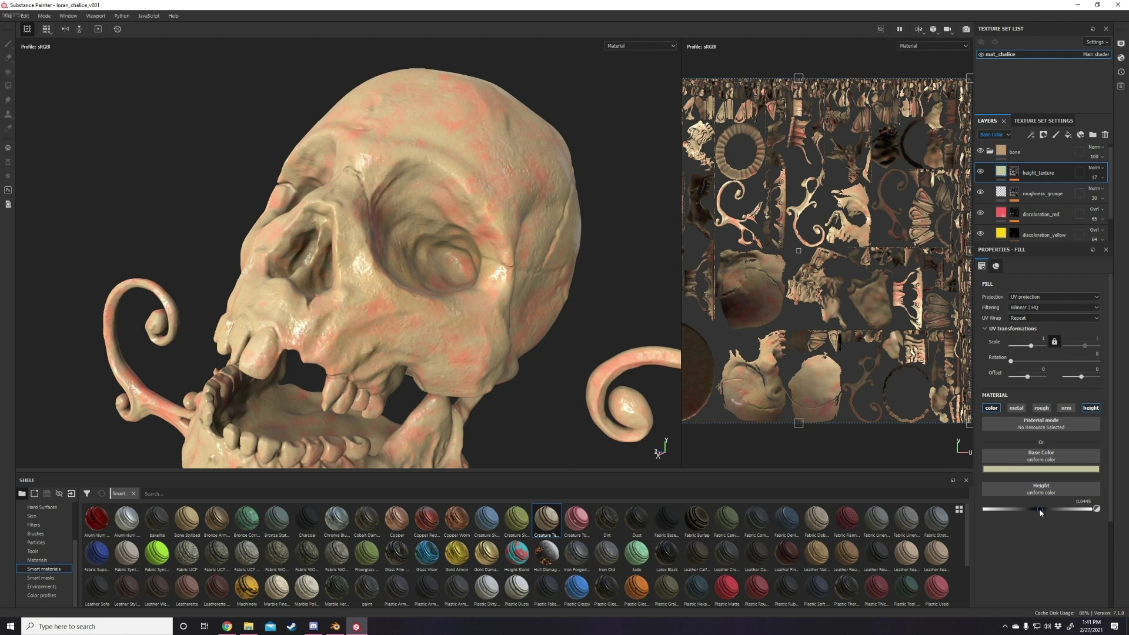
pyautogui.keyDown('alt'); pyautogui.moveTo(376, 247); pyautogui.dragTo(529, 294); pyautogui.keyUp('alt')
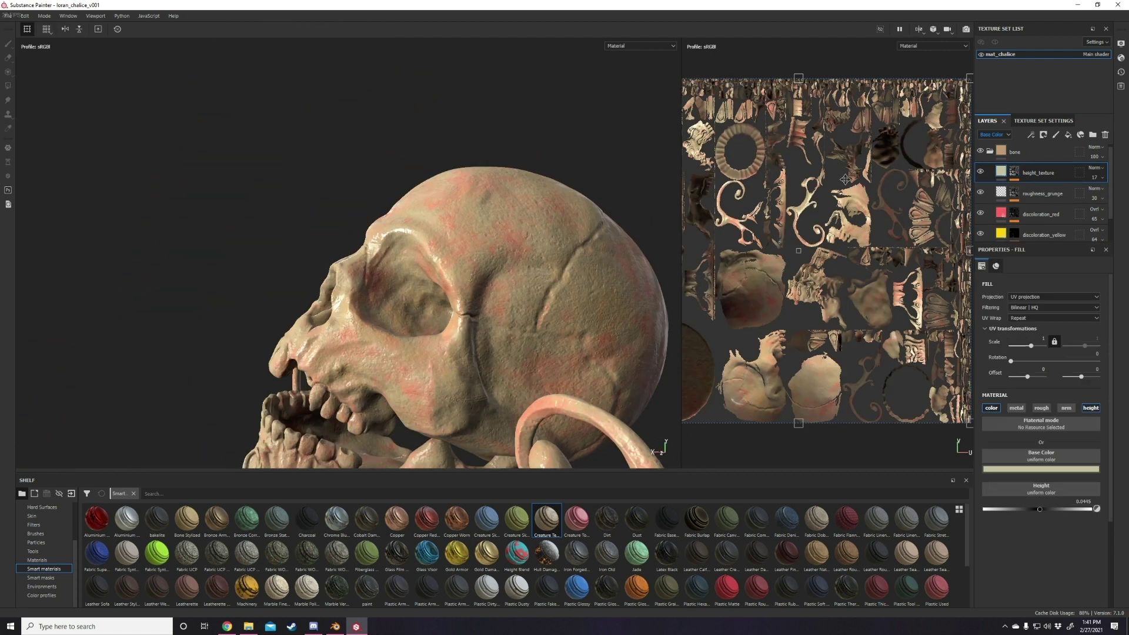
pyautogui.keyDown('alt'); pyautogui.moveTo(447, 235); pyautogui.dragTo(412, 294); pyautogui.keyUp('alt')
# - Add a fill layer named cavity_grime above height_texture and apply the Edge Rust smart mask to it
pyautogui.click(1067, 135)
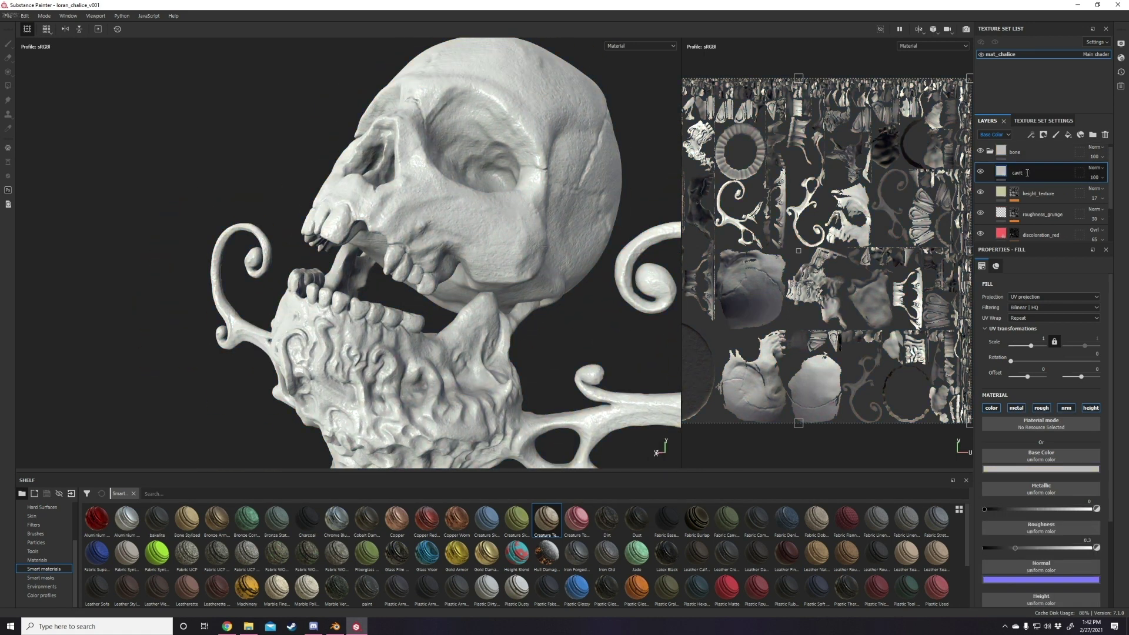
pyautogui.click(40, 577)
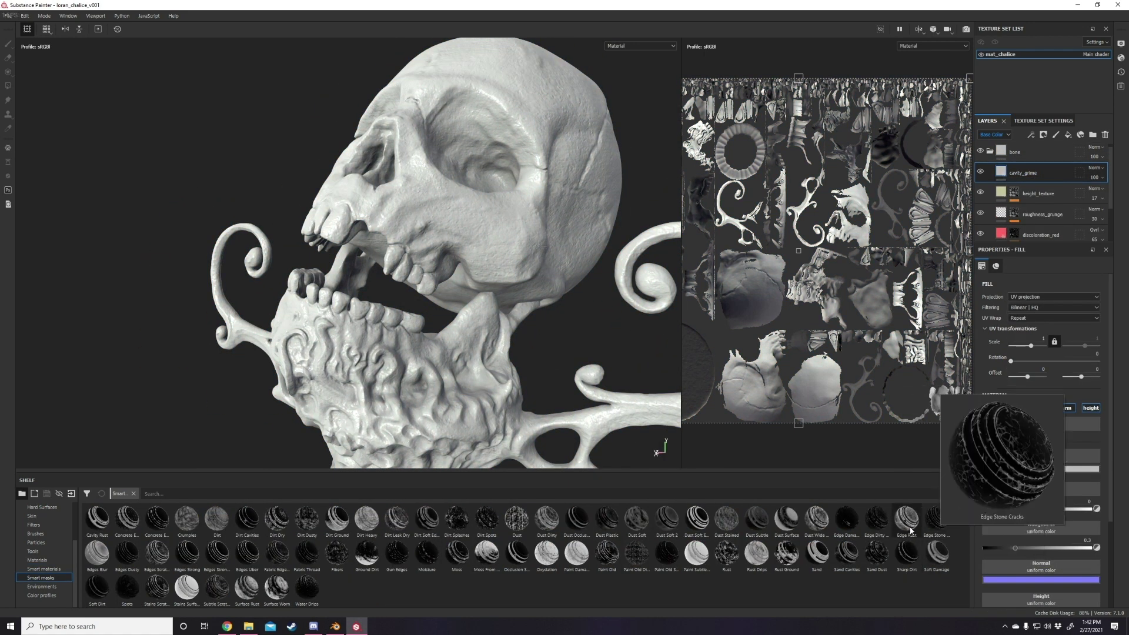
pyautogui.moveTo(911, 531); pyautogui.dragTo(1035, 172)
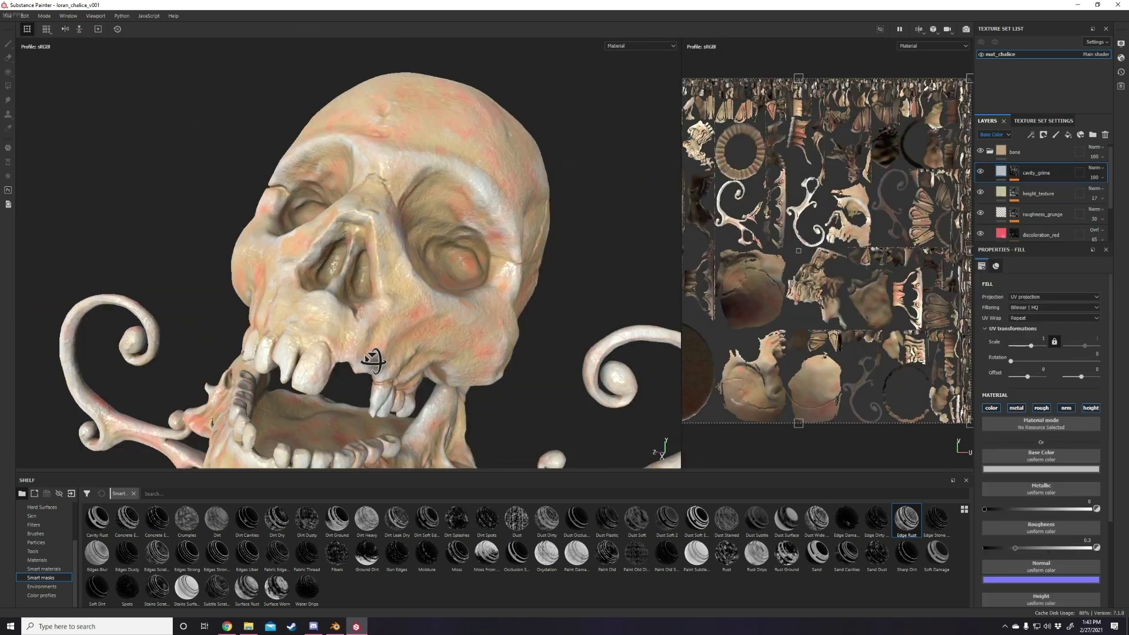
# - Turn the edge-masked layer's base color white, rename it edge_highlight and set it to Overlay blending
pyautogui.keyDown('alt'); pyautogui.moveTo(371, 360); pyautogui.dragTo(529, 294); pyautogui.keyUp('alt')
pyautogui.click(1041, 469)
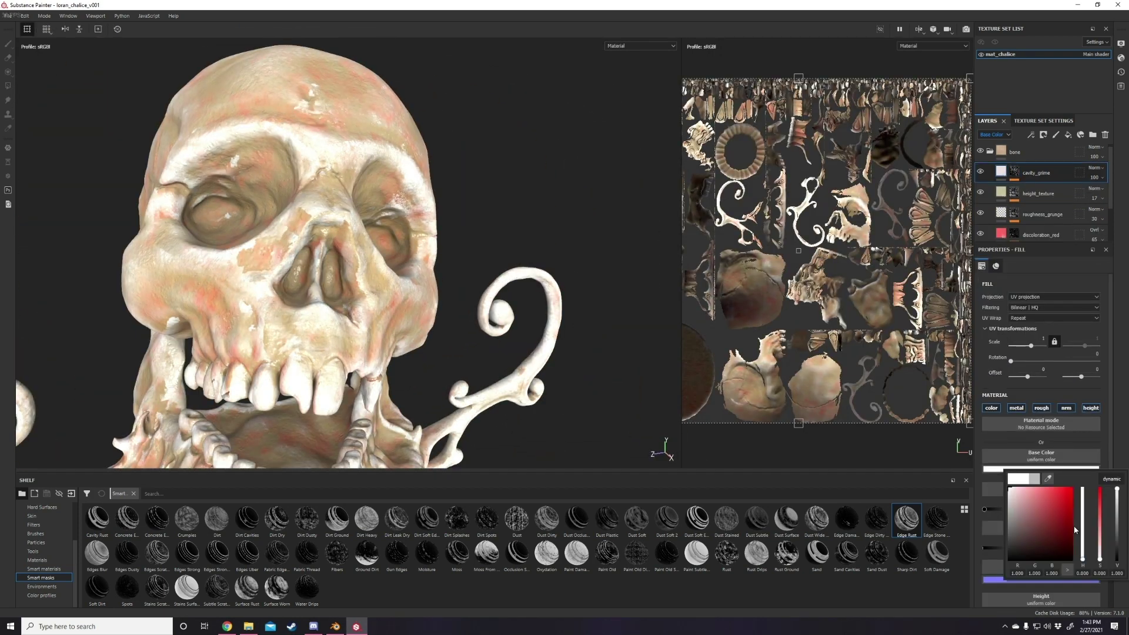
pyautogui.keyDown('alt'); pyautogui.moveTo(382, 264); pyautogui.dragTo(588, 247); pyautogui.keyUp('alt')
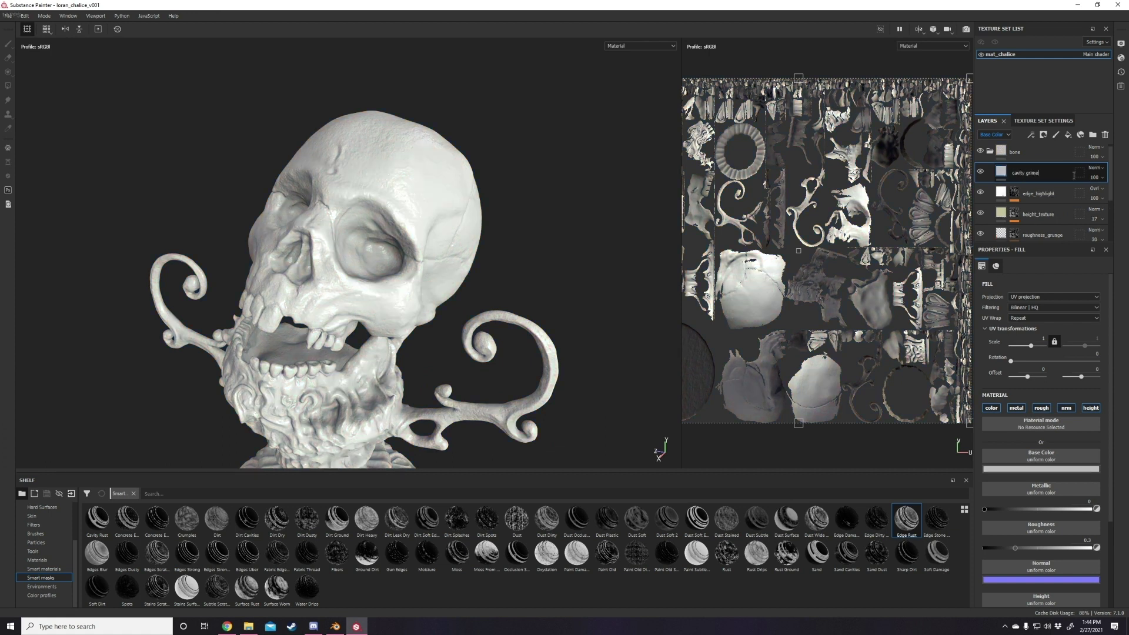
# - Name the new top fill layer cavity_grime and mask it with Dust Dirty, global balance 0.61 and Texture 2 at 0.4
pyautogui.click(1046, 176)
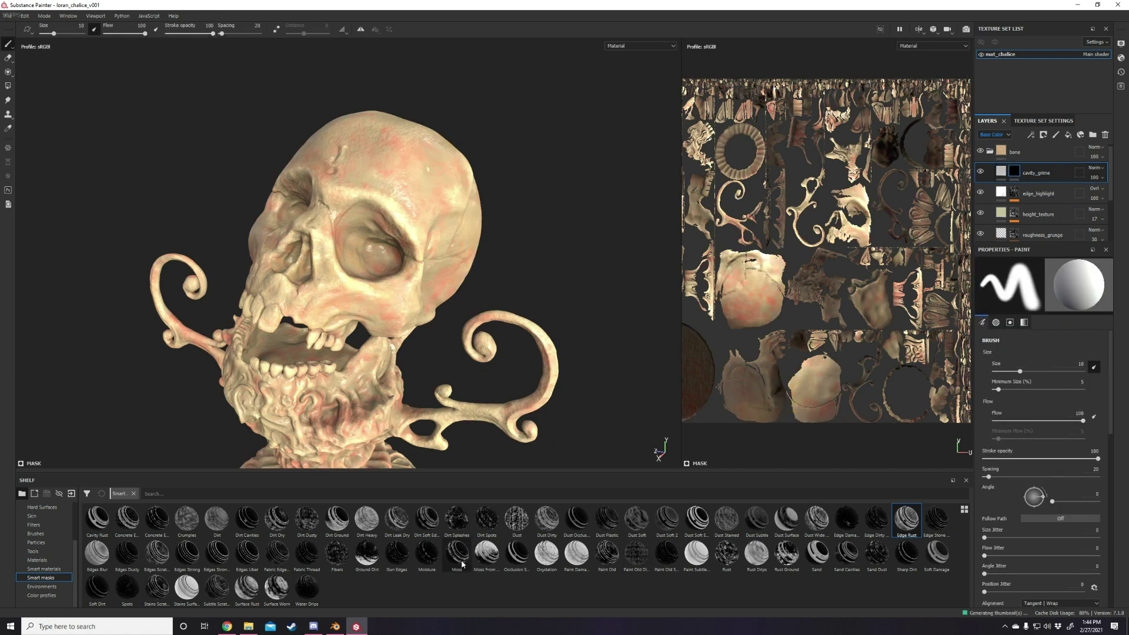
pyautogui.moveTo(549, 529); pyautogui.dragTo(1035, 172)
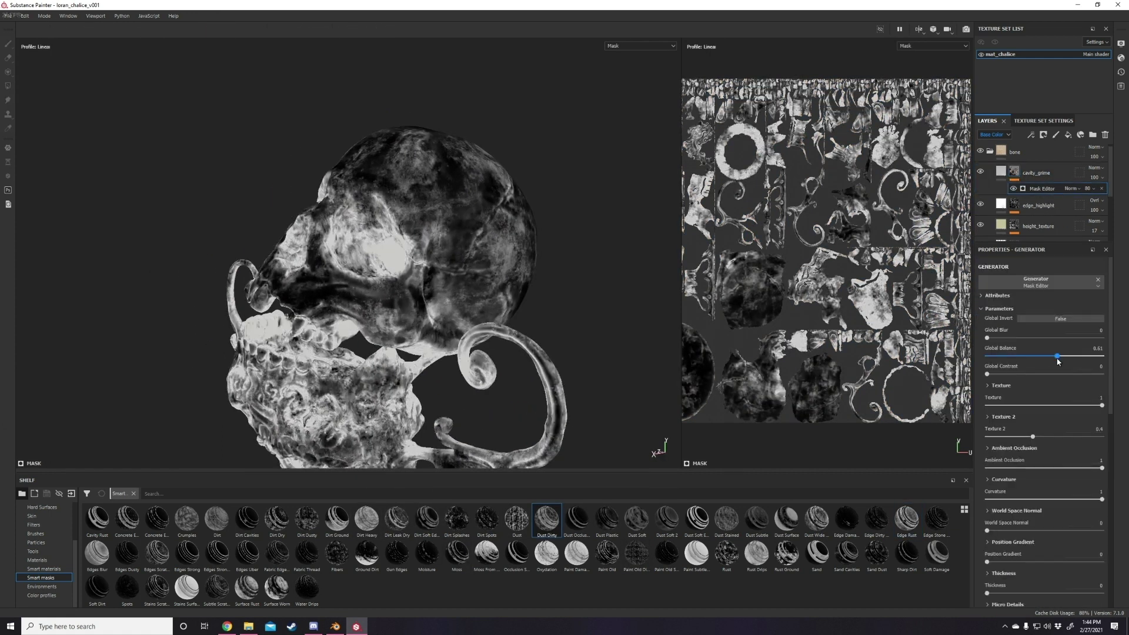
pyautogui.moveTo(1104, 438); pyautogui.dragTo(1032, 437)
# - Limit cavity_grime to color and roughness, with a dark brown base color and roughness just under 0.5
pyautogui.scroll(-3, 1047, 535)
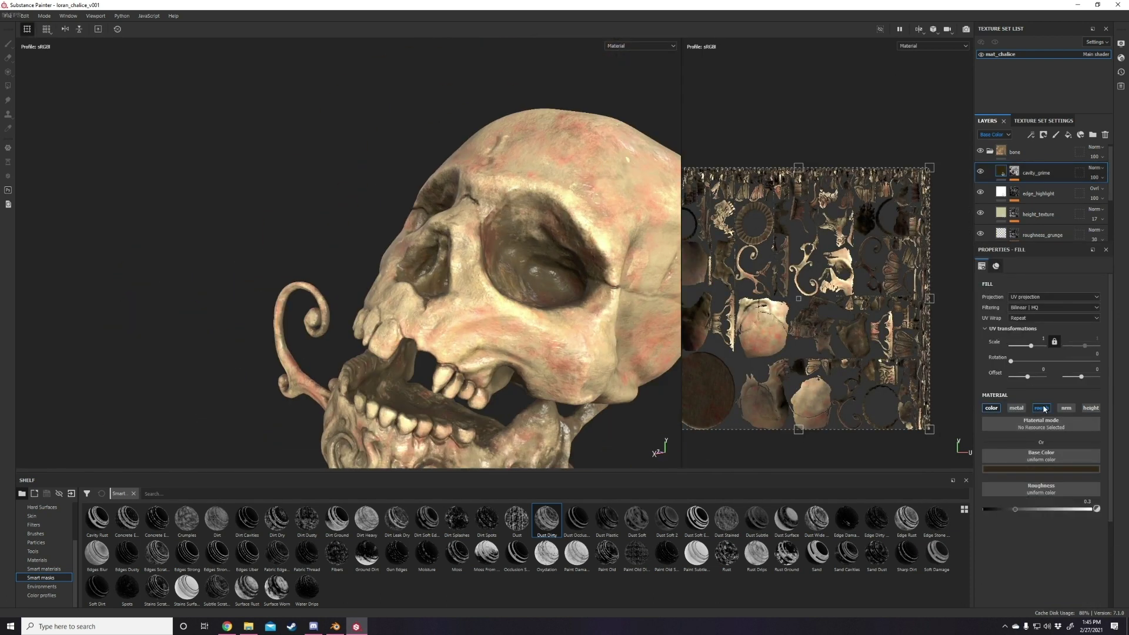
pyautogui.click(1042, 408)
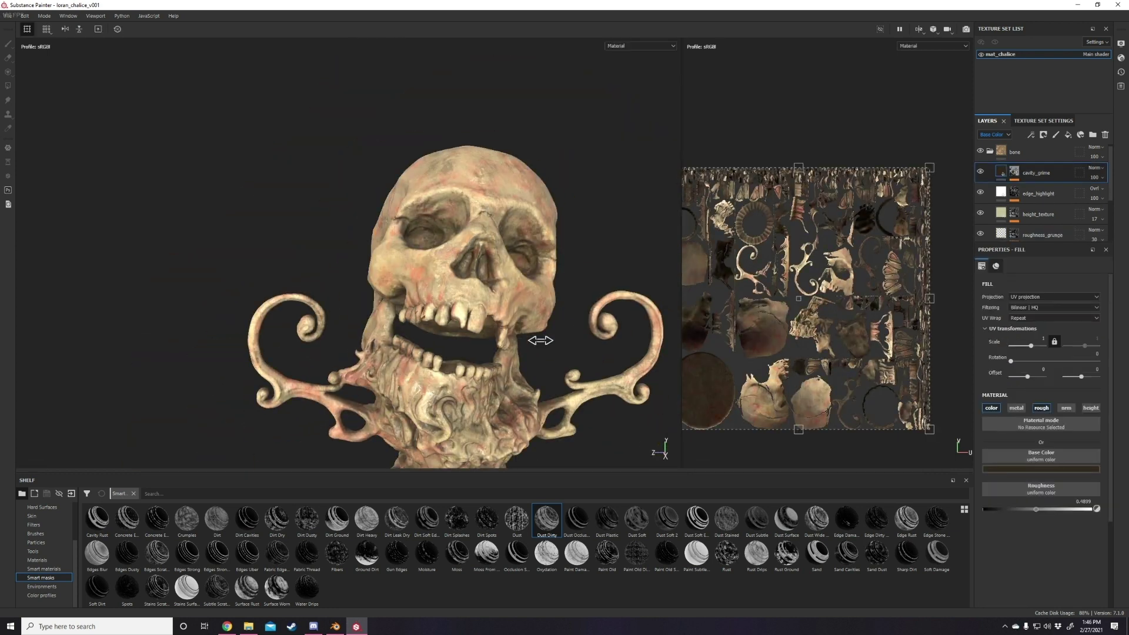
pyautogui.keyDown('alt'); pyautogui.moveTo(536, 337); pyautogui.dragTo(109, 108); pyautogui.keyUp('alt')
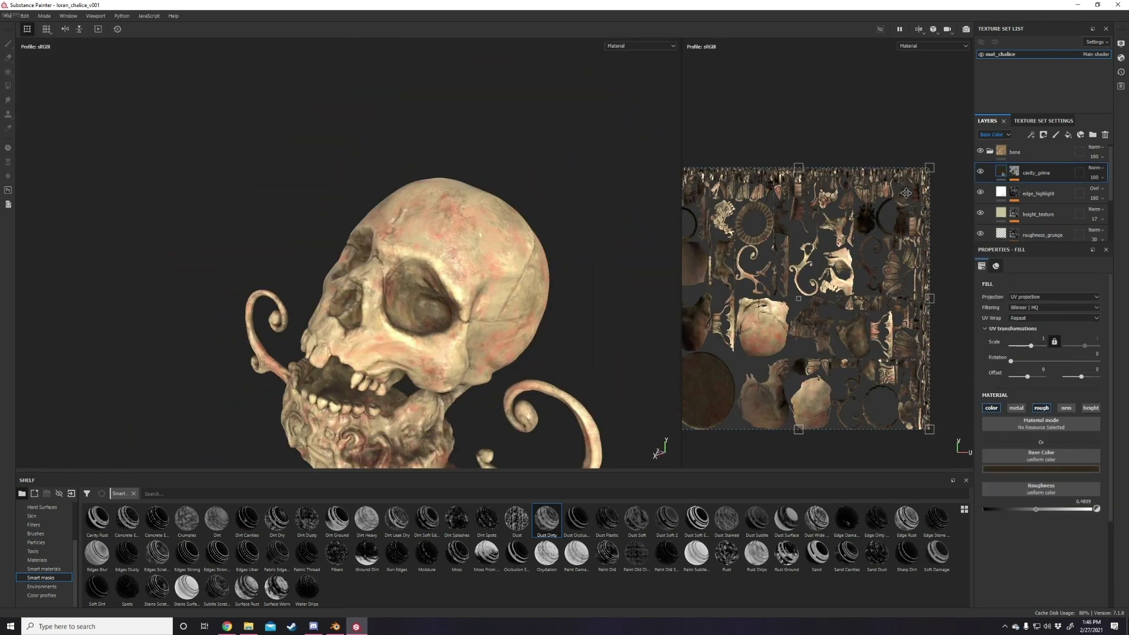
# - Add an edge_wear fill layer above cavity_grime, masked with the Metal Edge Wear generator, and lower its opacity to 19
pyautogui.click(1068, 135)
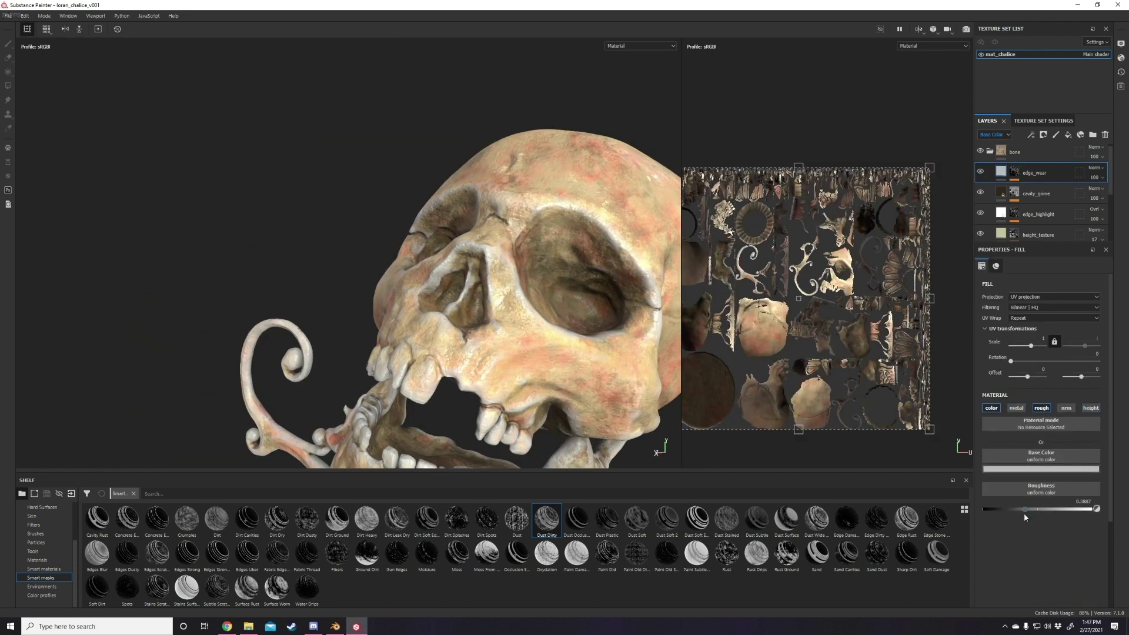
pyautogui.moveTo(1095, 177); pyautogui.dragTo(1077, 200)
pyautogui.keyDown('alt'); pyautogui.moveTo(513, 259); pyautogui.dragTo(348, 252); pyautogui.keyUp('alt')
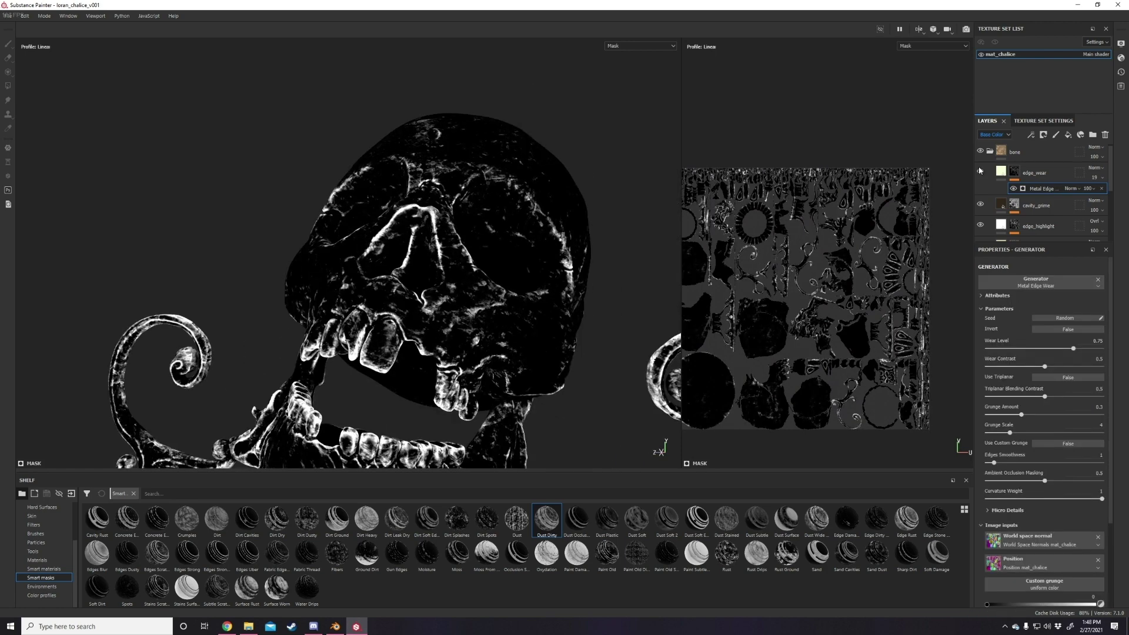
# - Set the occlusion-masked cavity_grime layer's roughness to about 0.66 and its base color to brown
pyautogui.moveTo(1074, 509); pyautogui.dragTo(1051, 509)
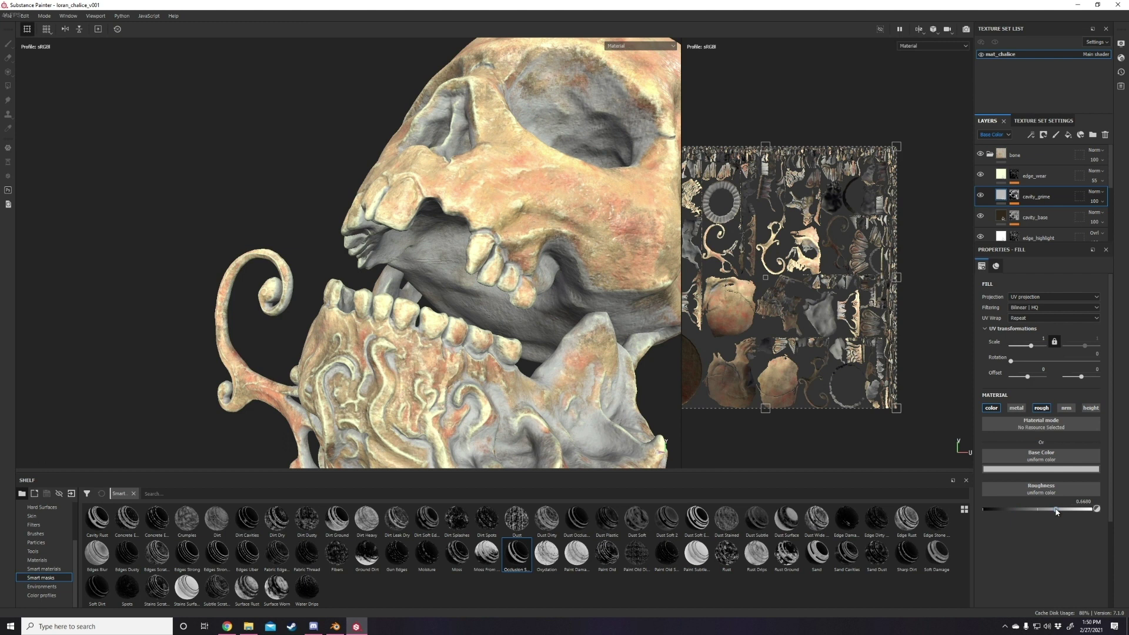
pyautogui.click(1041, 469)
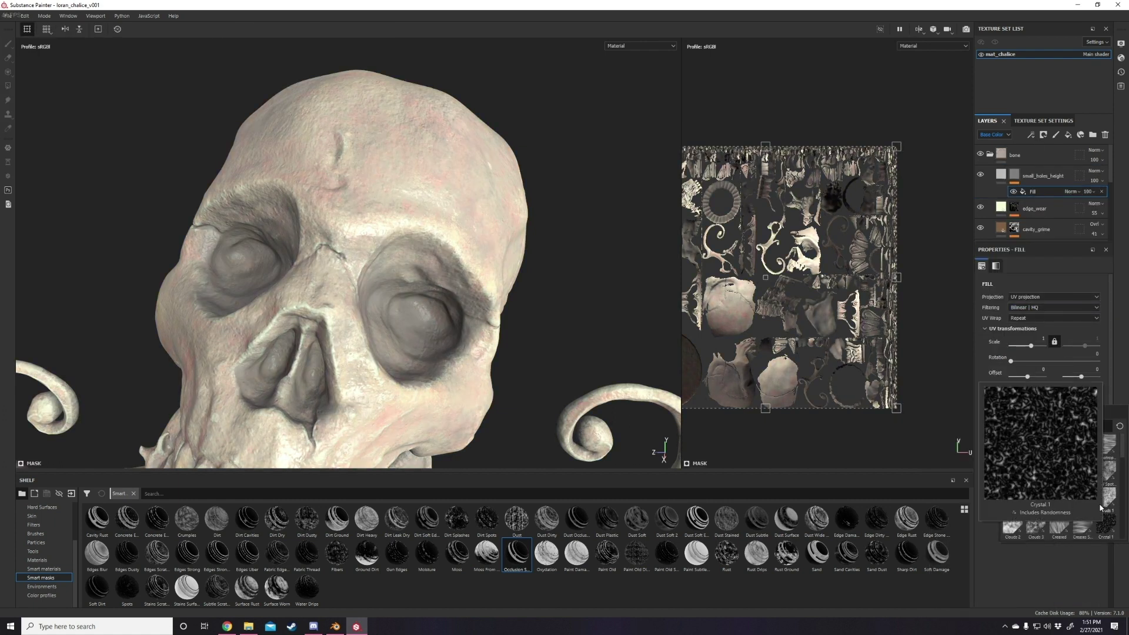
# - Mask the small_holes_height layer with a procedural texture and give it a black base color and a negative height
pyautogui.click(1087, 504)
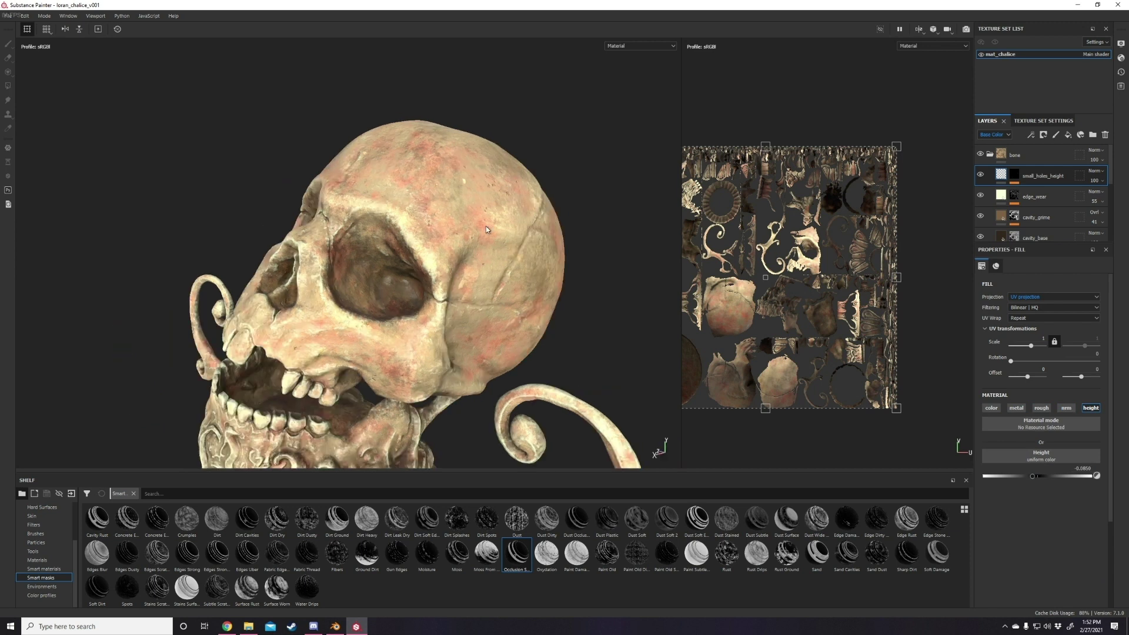
pyautogui.scroll(5, 353, 264)
pyautogui.scroll(-5, 353, 265)
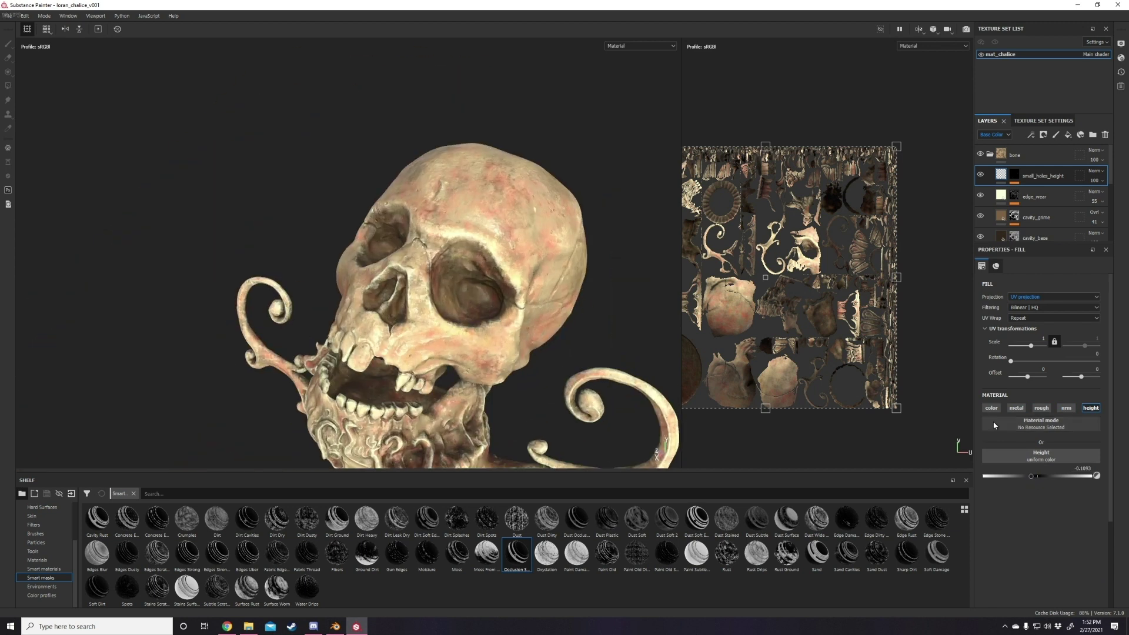
pyautogui.scroll(8, 418, 318)
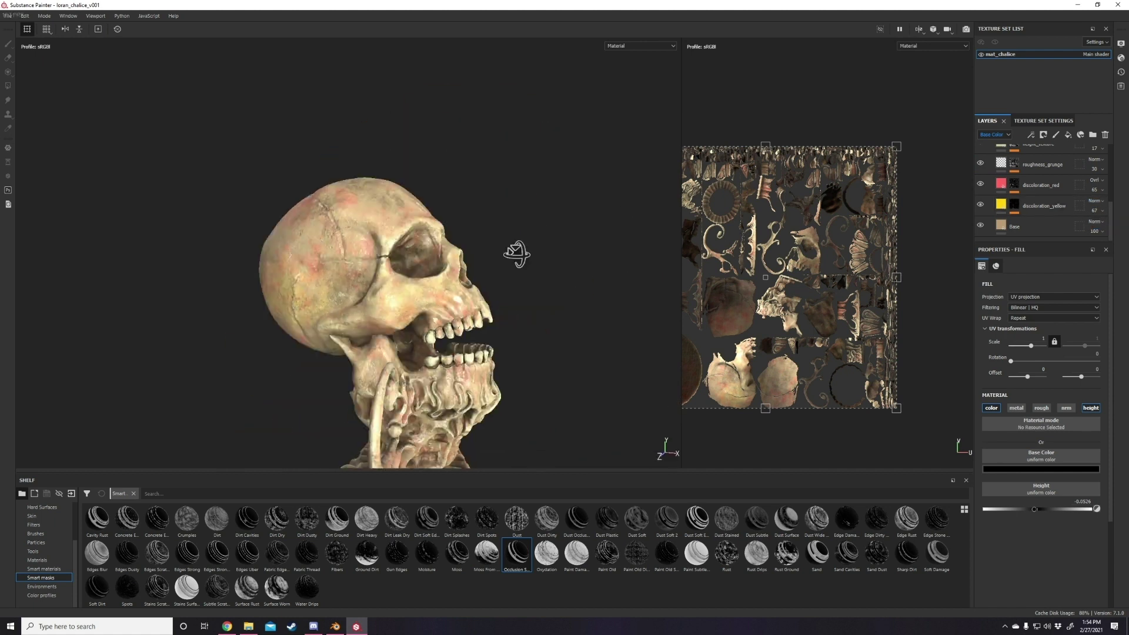
# - Raise the contrast of the 3D Perlin Noise mask on the small_holes_height layer to form small isolated holes
pyautogui.keyDown('alt'); pyautogui.moveTo(466, 229); pyautogui.dragTo(547, 234); pyautogui.keyUp('alt')
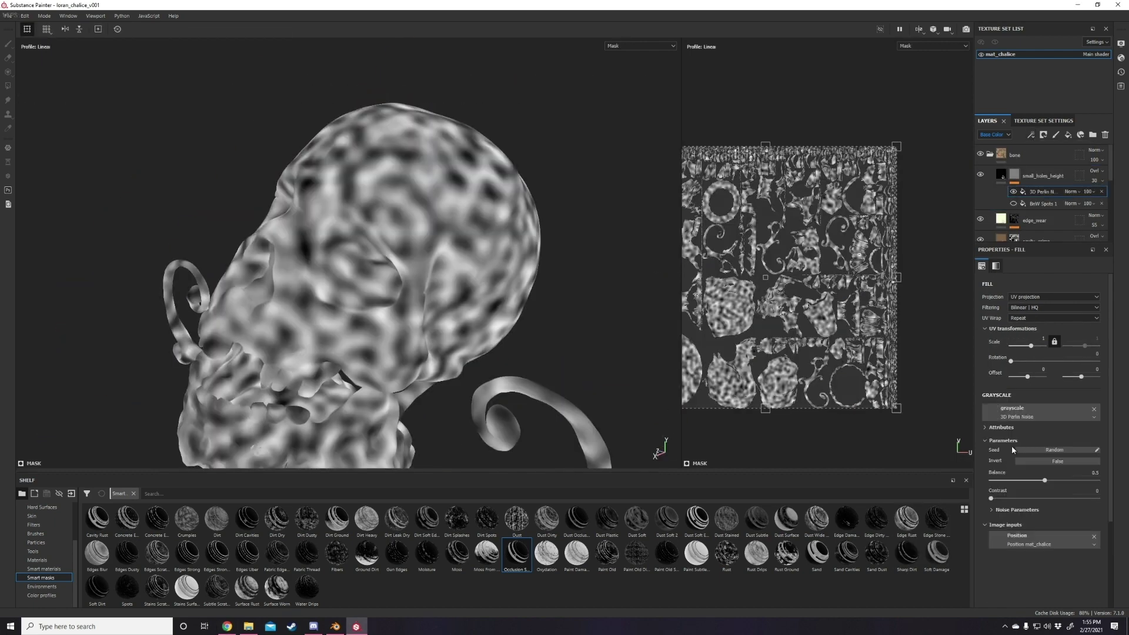
pyautogui.moveTo(1011, 498); pyautogui.dragTo(1058, 499)
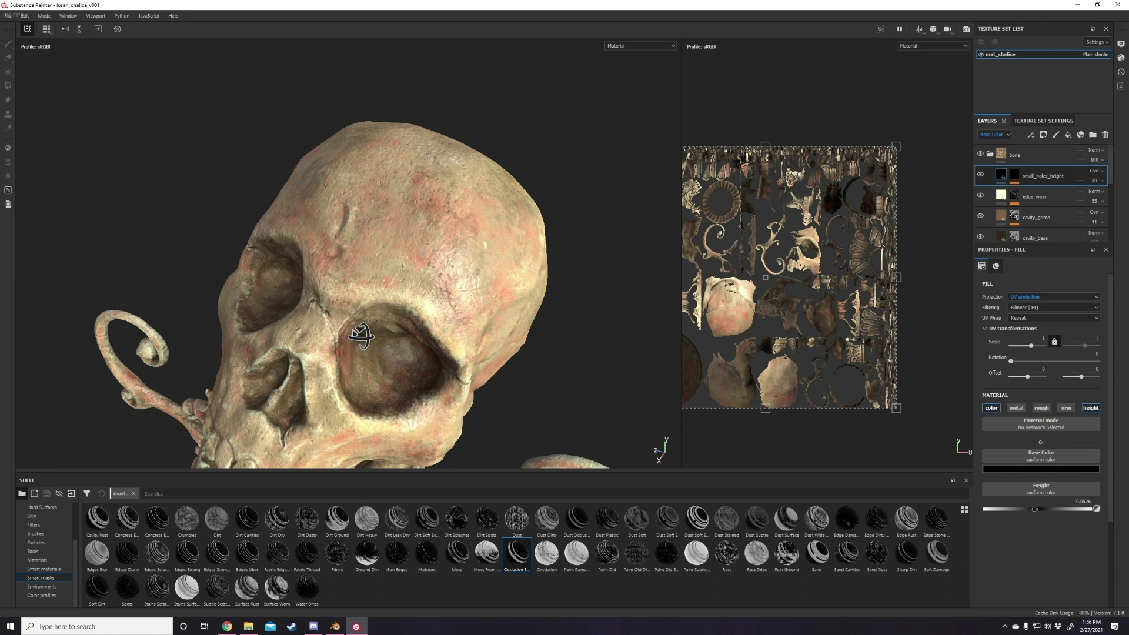
pyautogui.keyDown('alt'); pyautogui.moveTo(360, 335); pyautogui.dragTo(147, 259); pyautogui.keyUp('alt')
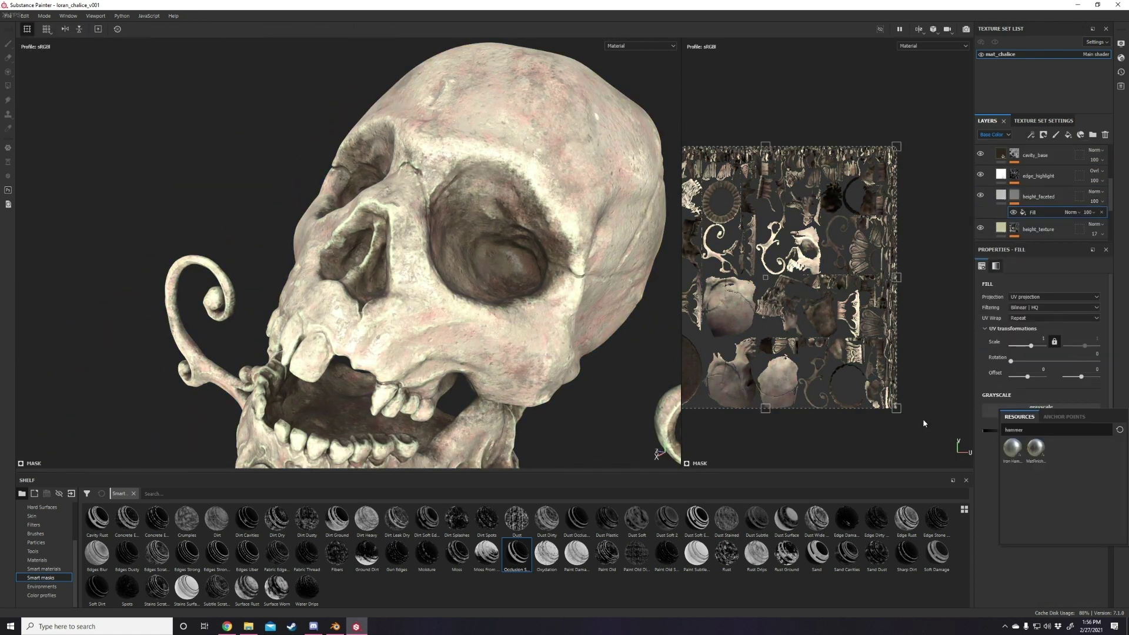
# - Mask the height_faceted layer with the Cells 1 procedural texture
pyautogui.click(1083, 448)
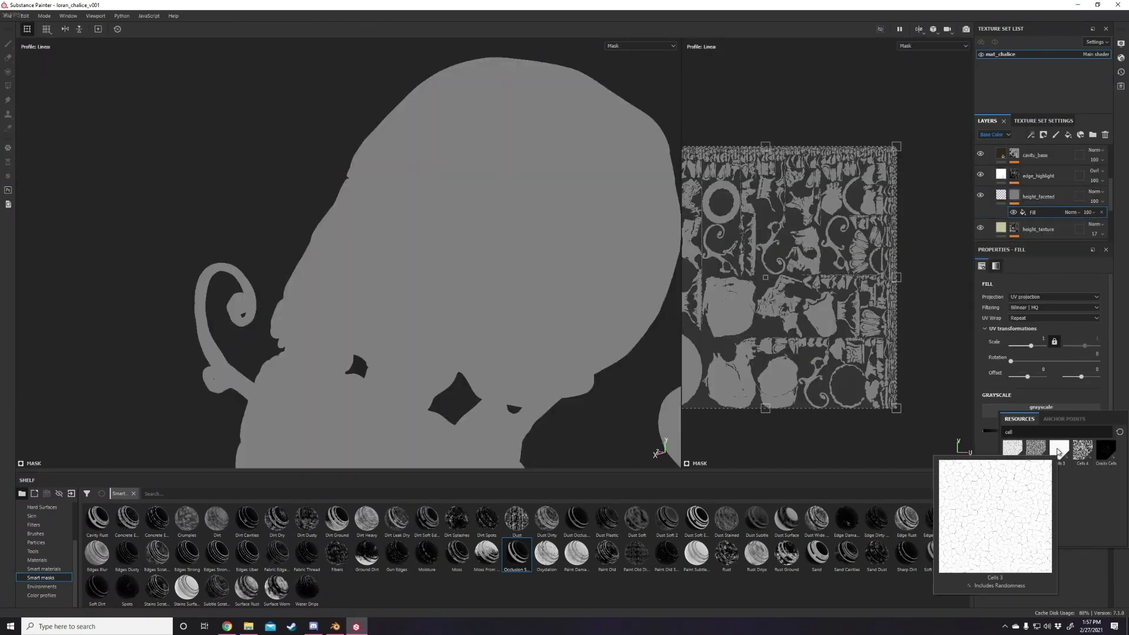
pyautogui.click(1035, 297)
pyautogui.click(1005, 197)
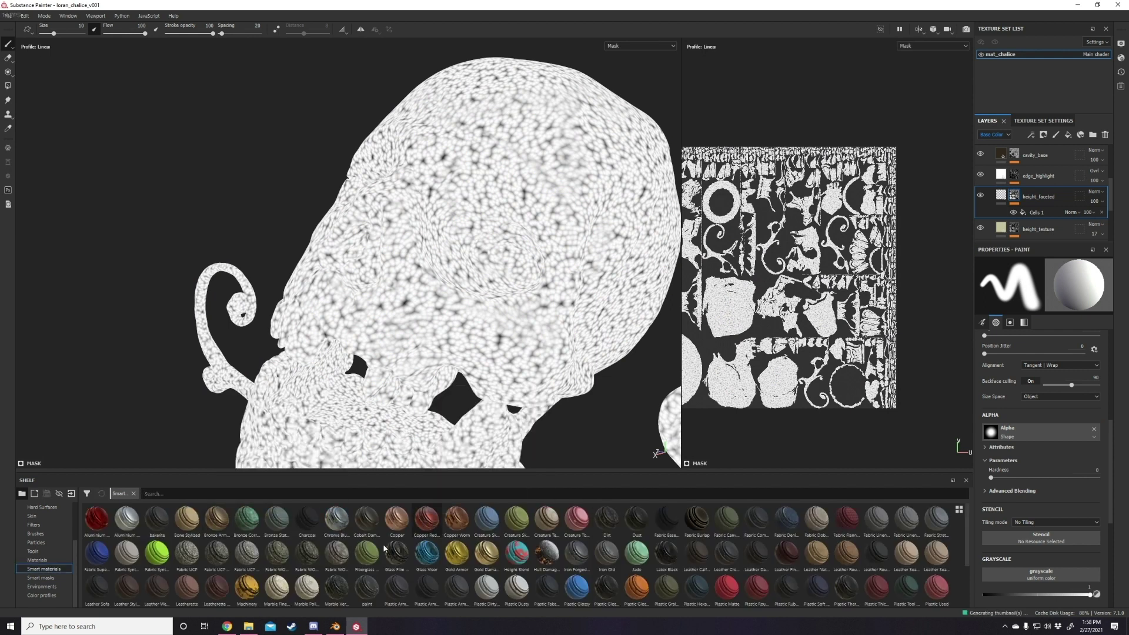
# - Bring in the Surface Bumps layer from the Copper smart material, place it above height_texture, and turn off height_texture's color channel
pyautogui.scroll(-2, 384, 548)
pyautogui.moveTo(902, 566)
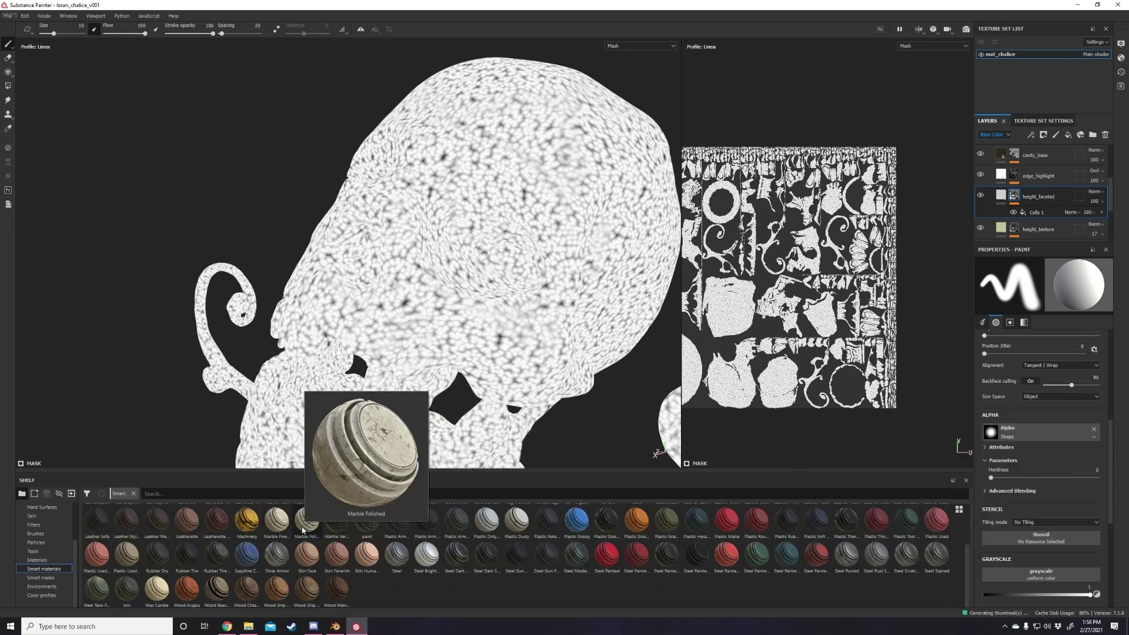
pyautogui.scroll(2, 303, 530)
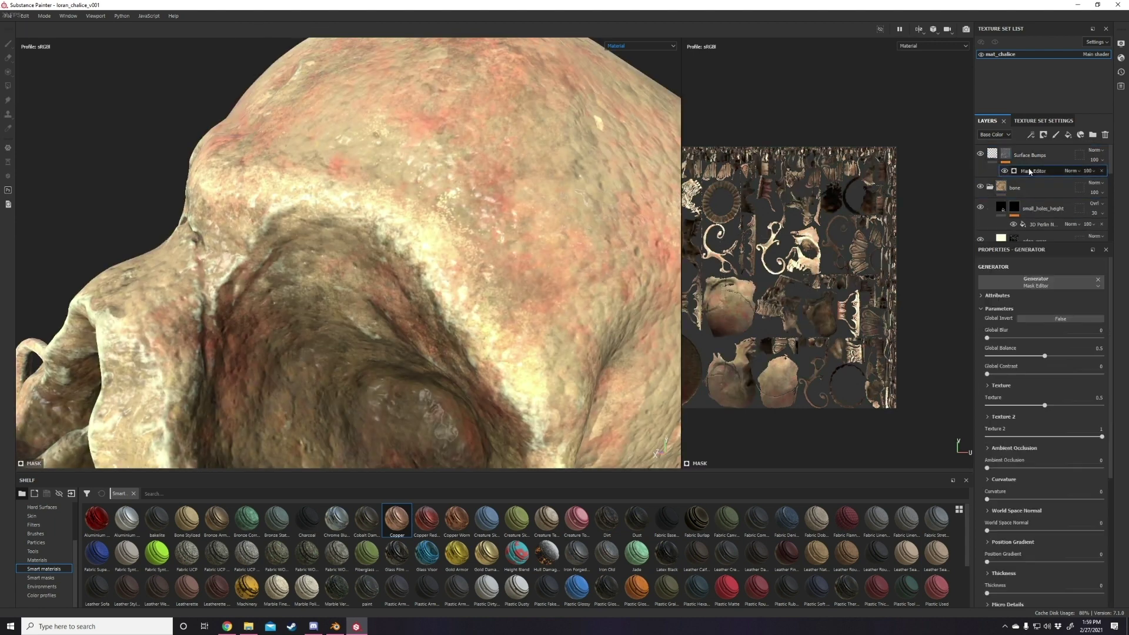
pyautogui.click(1036, 201)
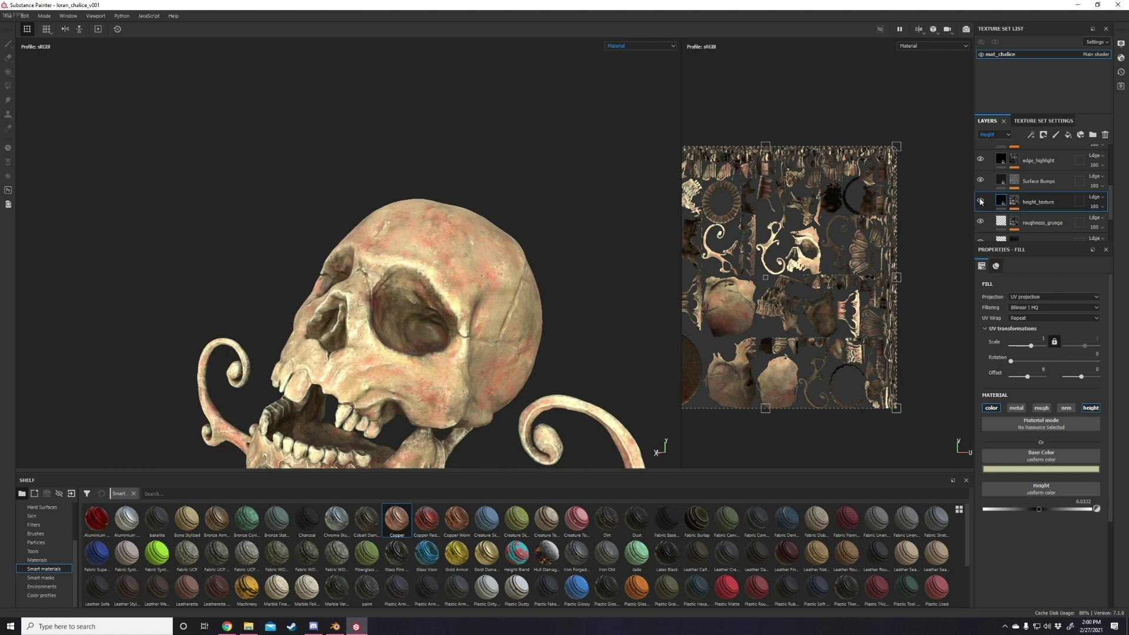
pyautogui.click(992, 408)
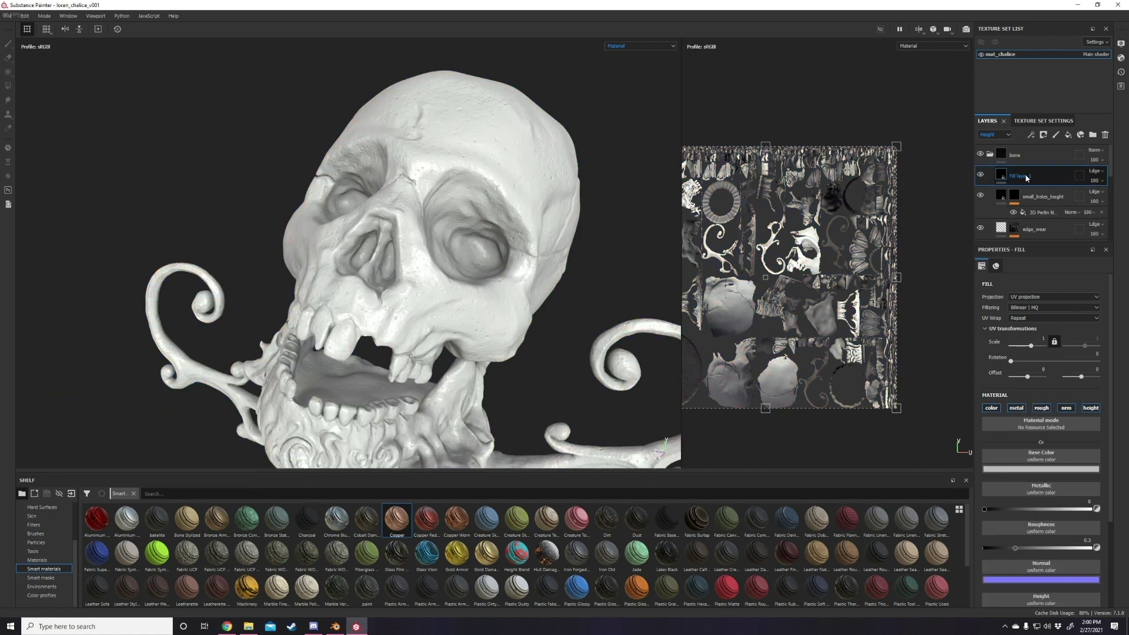
# - Add a fill layer and a black-masked teeth folder above bone, and paint the large front tooth white with the Basic Soft brush
pyautogui.click(1025, 174)
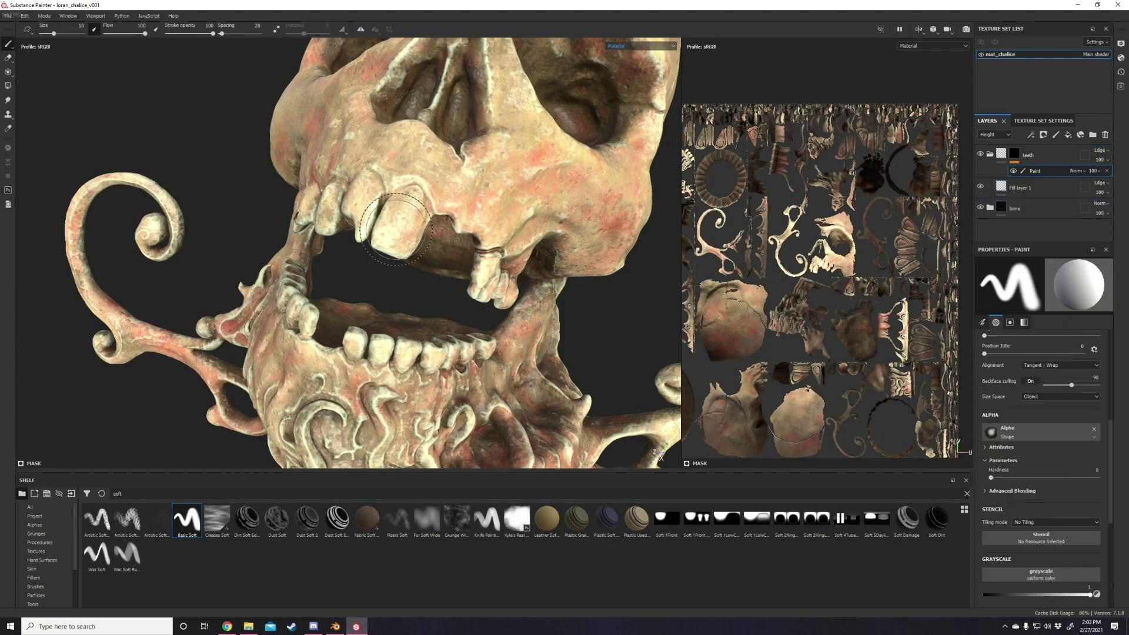
pyautogui.keyDown('alt'); pyautogui.moveTo(395, 229); pyautogui.dragTo(406, 311); pyautogui.keyUp('alt')
pyautogui.moveTo(406, 312); pyautogui.dragTo(406, 327)
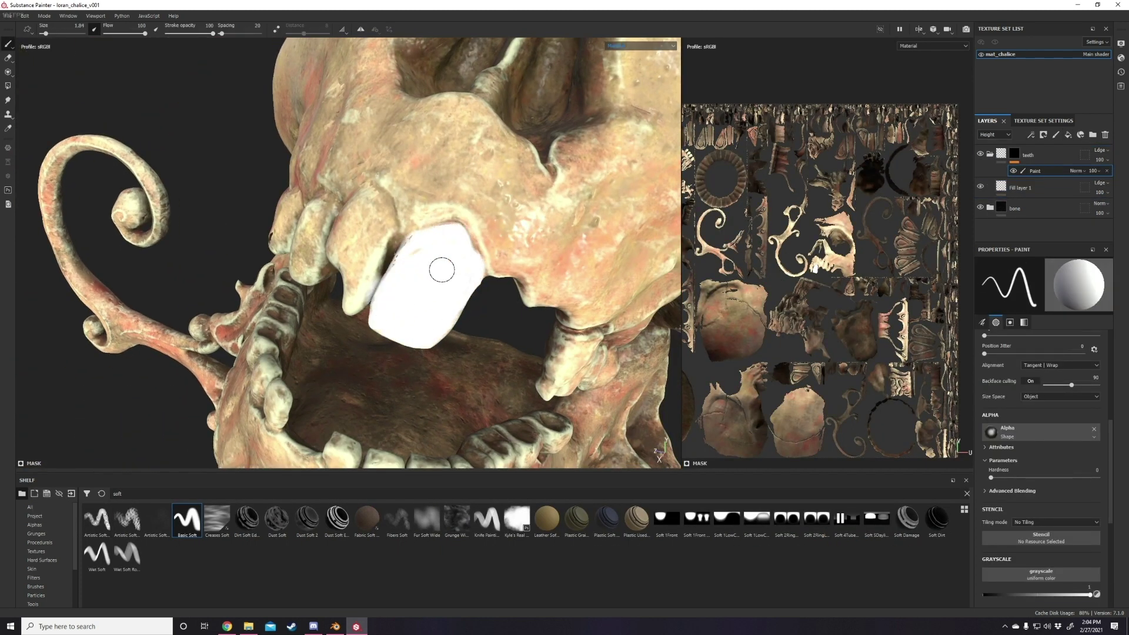
pyautogui.keyDown('alt'); pyautogui.moveTo(442, 269); pyautogui.dragTo(535, 309); pyautogui.keyUp('alt')
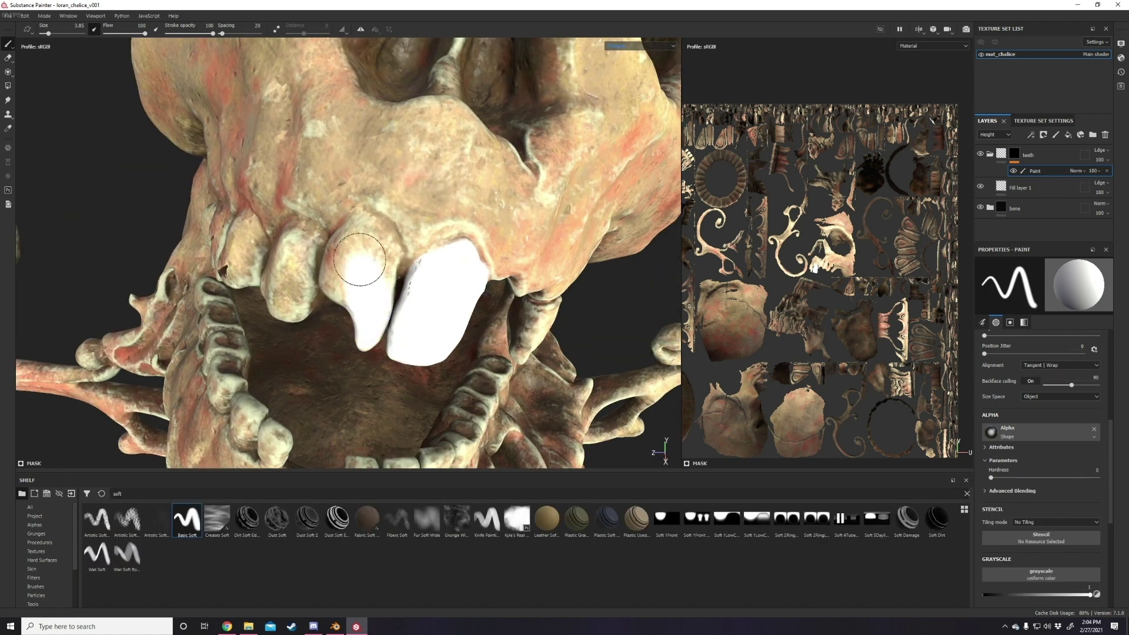
# - Paint the teeth mask white over the upper front teeth and the molars on the first side
pyautogui.keyDown('alt'); pyautogui.moveTo(335, 237); pyautogui.dragTo(515, 246); pyautogui.keyUp('alt')
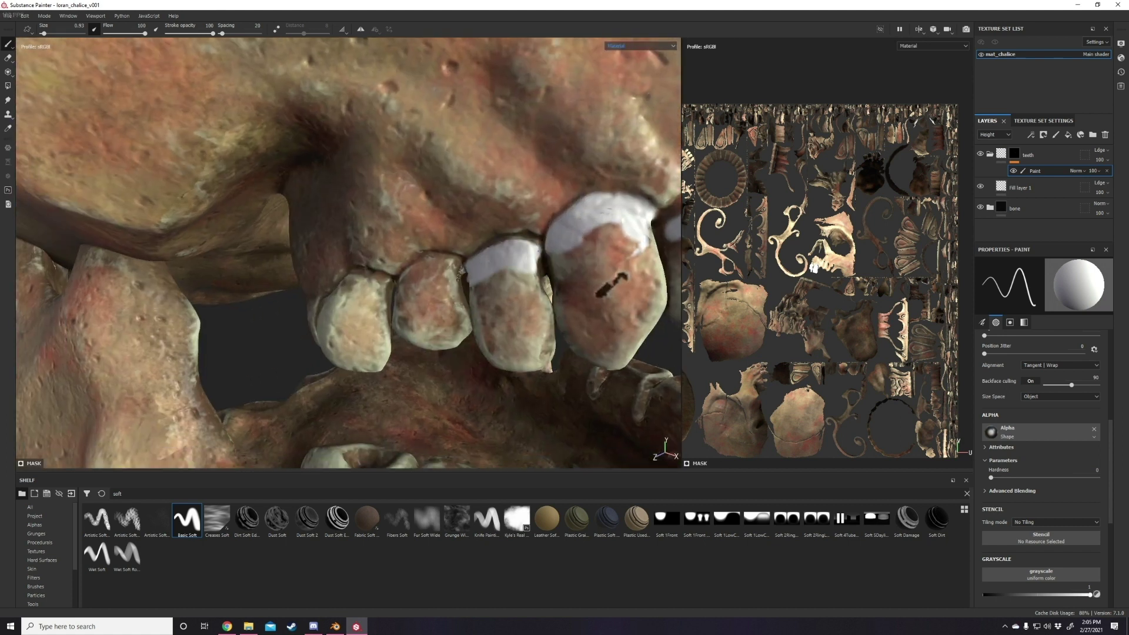
pyautogui.keyDown('alt'); pyautogui.moveTo(386, 290); pyautogui.dragTo(494, 258); pyautogui.keyUp('alt')
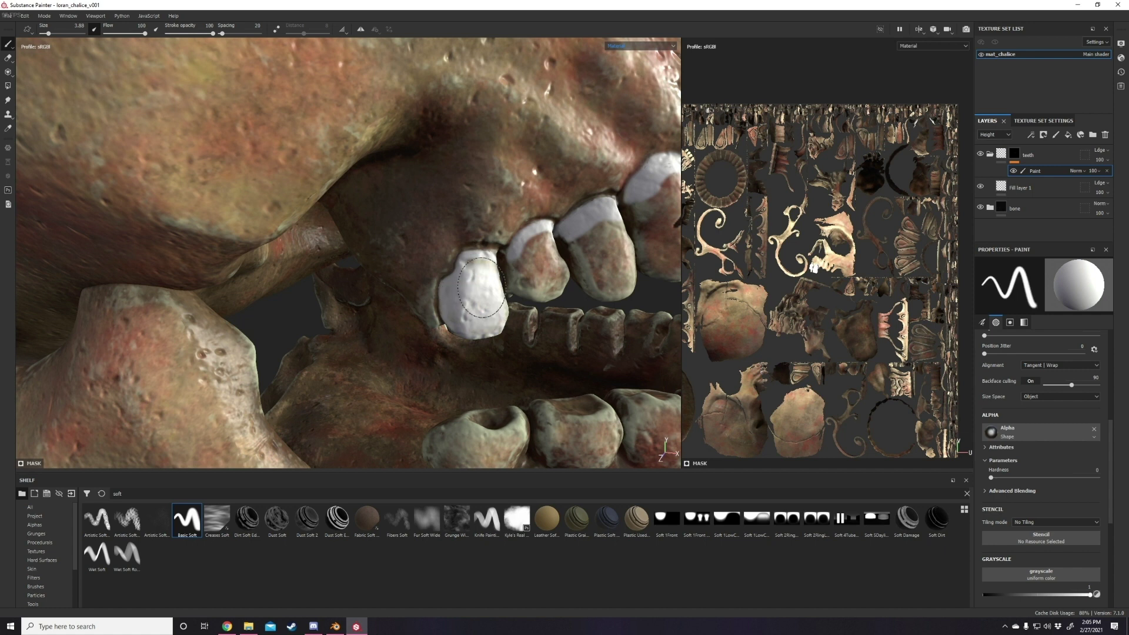
pyautogui.keyDown('alt'); pyautogui.moveTo(587, 257); pyautogui.dragTo(417, 286); pyautogui.keyUp('alt')
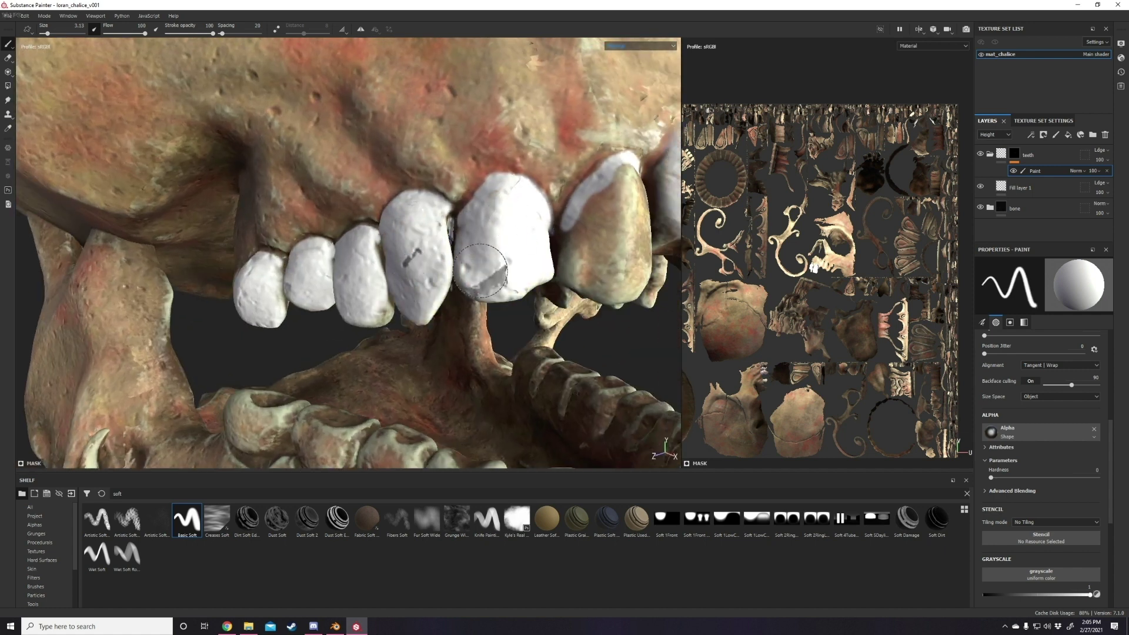
pyautogui.keyDown('alt'); pyautogui.moveTo(481, 270); pyautogui.dragTo(494, 235); pyautogui.keyUp('alt')
pyautogui.keyDown('alt'); pyautogui.moveTo(479, 365); pyautogui.dragTo(261, 296); pyautogui.keyUp('alt')
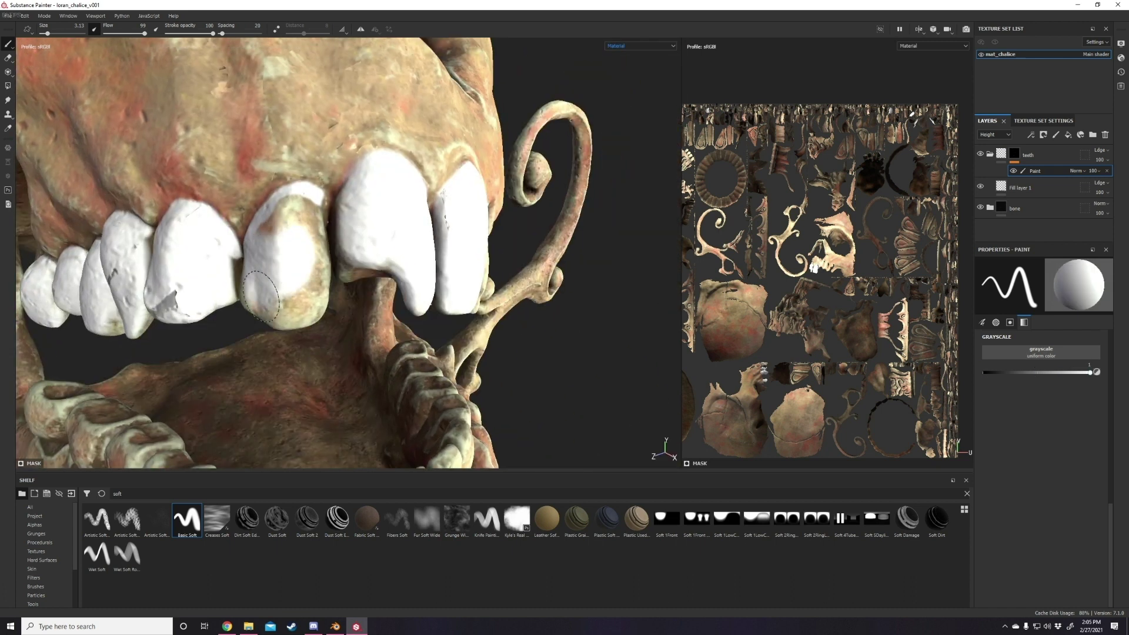
# - Paint the teeth mask white over the four upper teeth on the opposite side of the gap
pyautogui.press('f')
pyautogui.keyDown('alt'); pyautogui.moveTo(276, 242); pyautogui.dragTo(342, 219); pyautogui.keyUp('alt')
pyautogui.scroll(5, 342, 219)
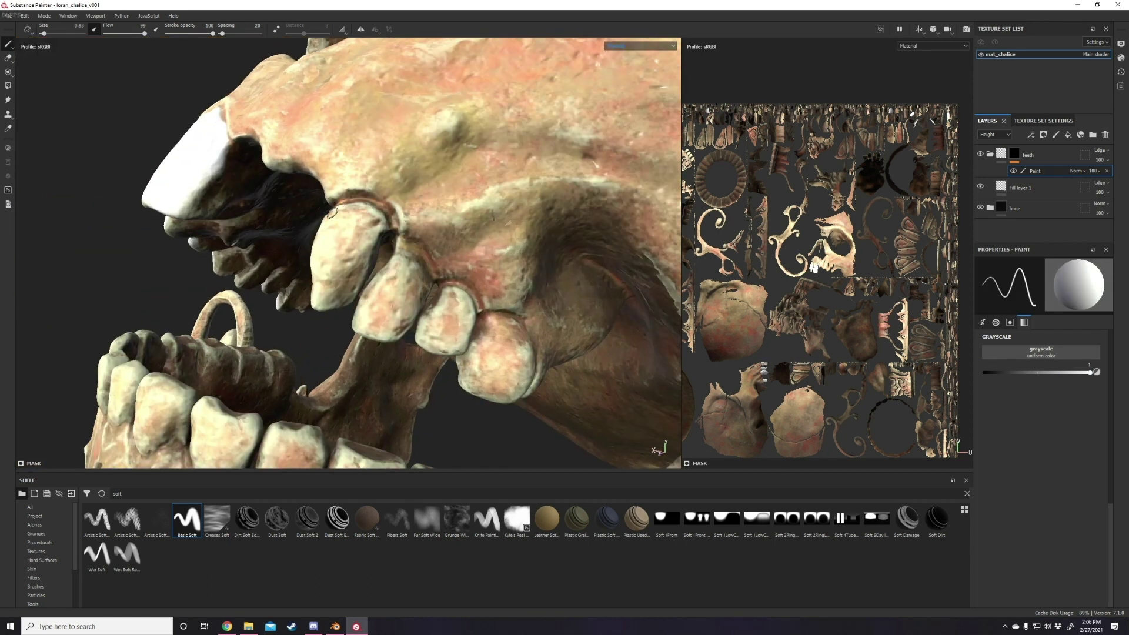
pyautogui.scroll(-3, 487, 323)
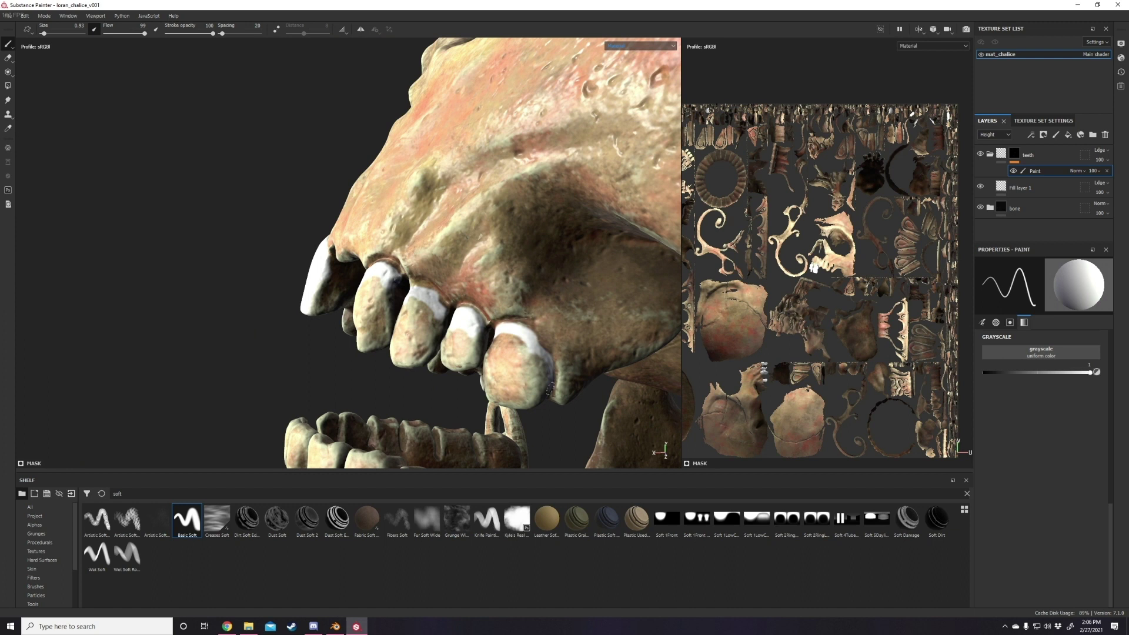
pyautogui.moveTo(488, 322)
pyautogui.keyDown('alt'); pyautogui.mouseDown()
pyautogui.moveTo(597, 370)
pyautogui.moveTo(393, 240)
pyautogui.mouseUp(); pyautogui.keyUp('alt')
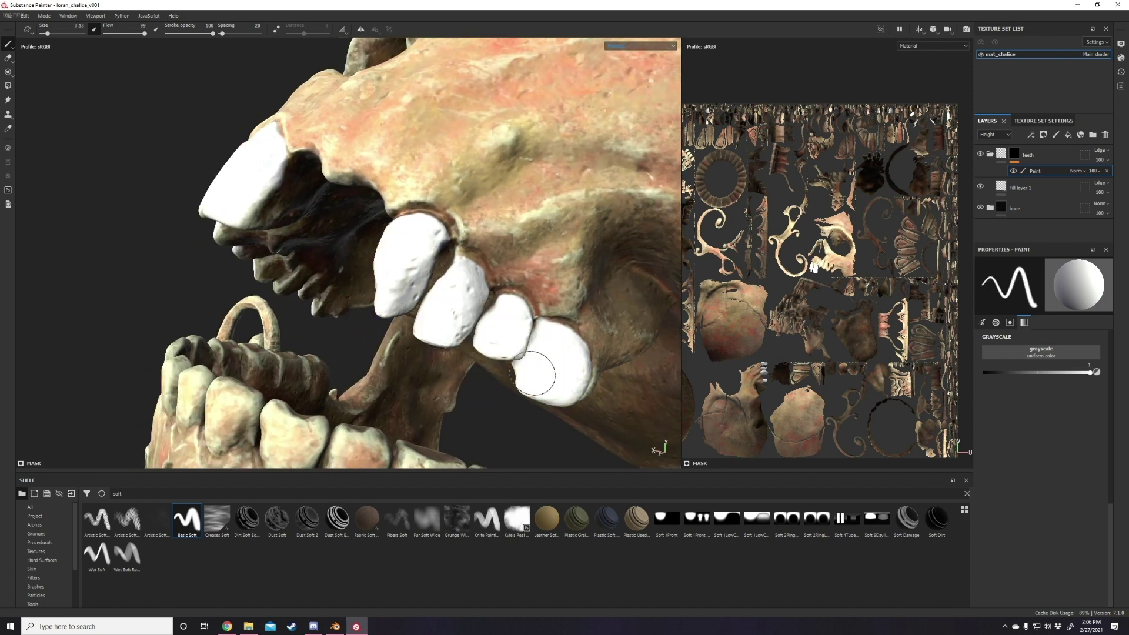
pyautogui.scroll(-3, 533, 374)
pyautogui.scroll(5, 418, 365)
# - Extend the teeth mask over the inner faces of the upper teeth and clean up overpainted bone with black
pyautogui.keyDown('alt'); pyautogui.moveTo(519, 300); pyautogui.dragTo(279, 211); pyautogui.keyUp('alt')
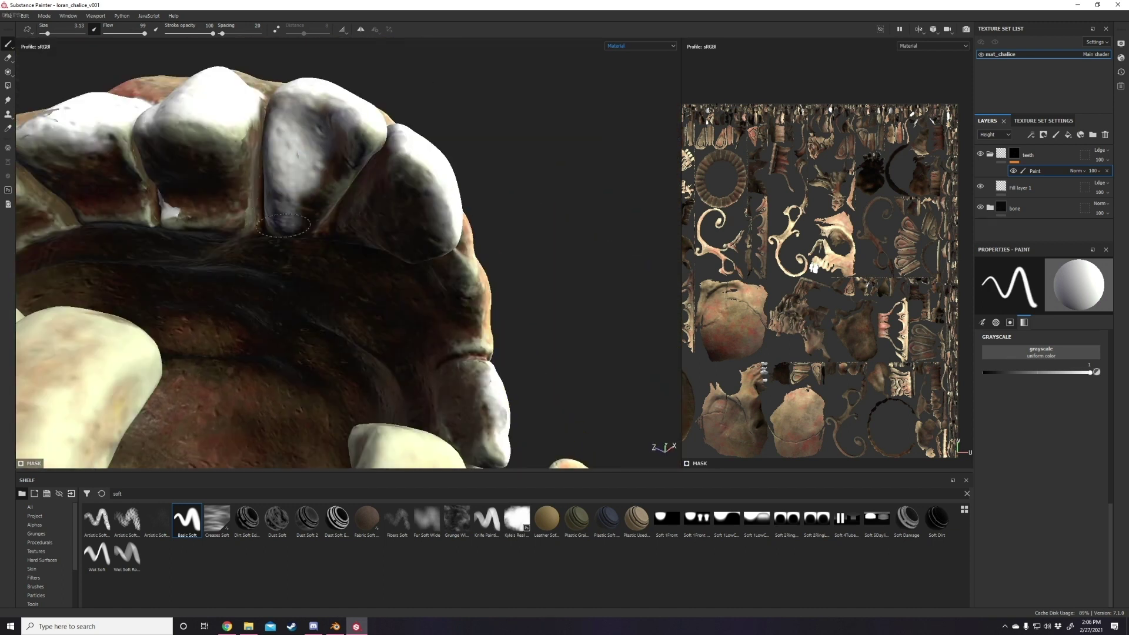
pyautogui.scroll(-3, 423, 179)
pyautogui.keyDown('alt'); pyautogui.moveTo(368, 132); pyautogui.dragTo(411, 319, button='middle'); pyautogui.keyUp('alt')
pyautogui.moveTo(411, 320)
pyautogui.keyDown('alt'); pyautogui.mouseDown()
pyautogui.moveTo(447, 282)
pyautogui.moveTo(593, 371)
pyautogui.mouseUp(); pyautogui.keyUp('alt')
pyautogui.scroll(-3, 507, 444)
pyautogui.keyDown('alt'); pyautogui.moveTo(507, 444); pyautogui.dragTo(265, 294); pyautogui.keyUp('alt')
pyautogui.scroll(5, 207, 228)
pyautogui.scroll(-3, 207, 229)
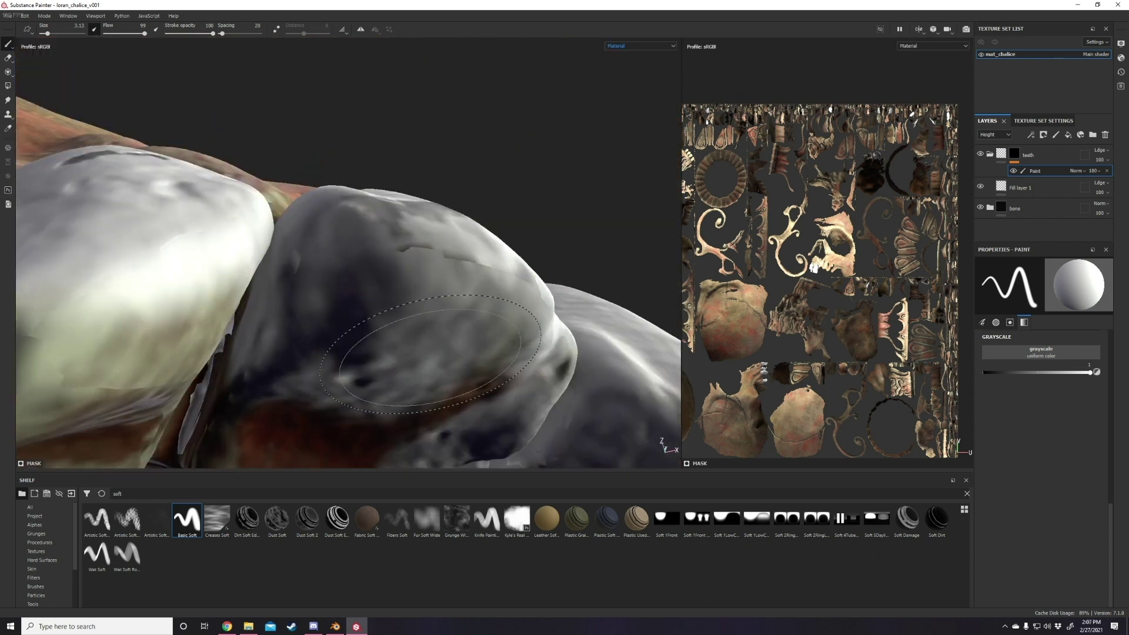
pyautogui.moveTo(207, 228)
pyautogui.keyDown('alt'); pyautogui.mouseDown()
pyautogui.moveTo(483, 143)
pyautogui.moveTo(524, 163)
pyautogui.moveTo(506, 152)
pyautogui.moveTo(518, 125)
pyautogui.moveTo(55, 151)
pyautogui.mouseUp(); pyautogui.keyUp('alt')
pyautogui.press('x')
pyautogui.scroll(-5, 518, 125)
pyautogui.scroll(5, 348, 256)
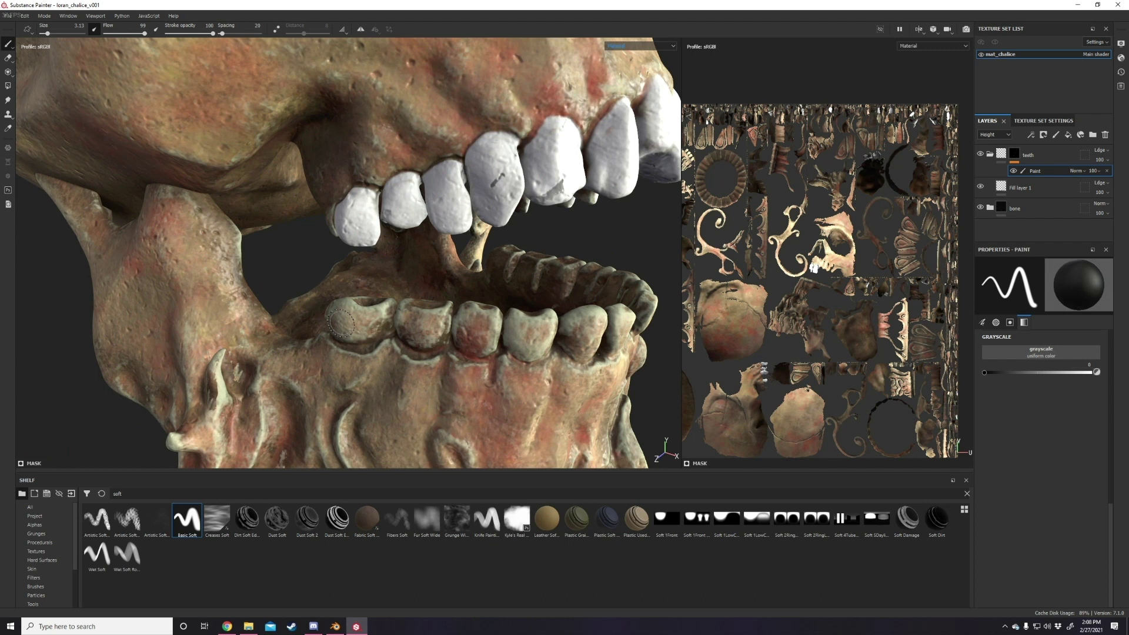
# - Paint the teeth mask white over the inner and outer faces of all the lower teeth
pyautogui.press('x')
pyautogui.keyDown('alt'); pyautogui.moveTo(481, 287); pyautogui.dragTo(388, 275); pyautogui.keyUp('alt')
pyautogui.keyDown('alt'); pyautogui.moveTo(388, 276); pyautogui.dragTo(305, 176, button='middle'); pyautogui.keyUp('alt')
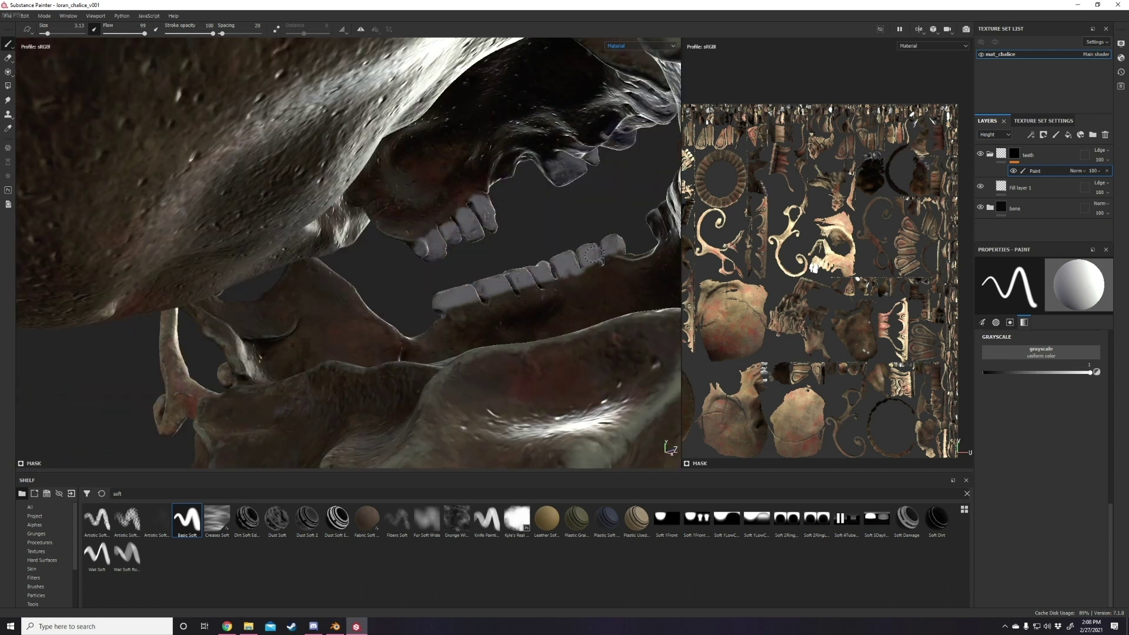
pyautogui.keyDown('alt'); pyautogui.moveTo(593, 254); pyautogui.dragTo(387, 191); pyautogui.keyUp('alt')
pyautogui.keyDown('alt'); pyautogui.moveTo(235, 223); pyautogui.dragTo(355, 305); pyautogui.keyUp('alt')
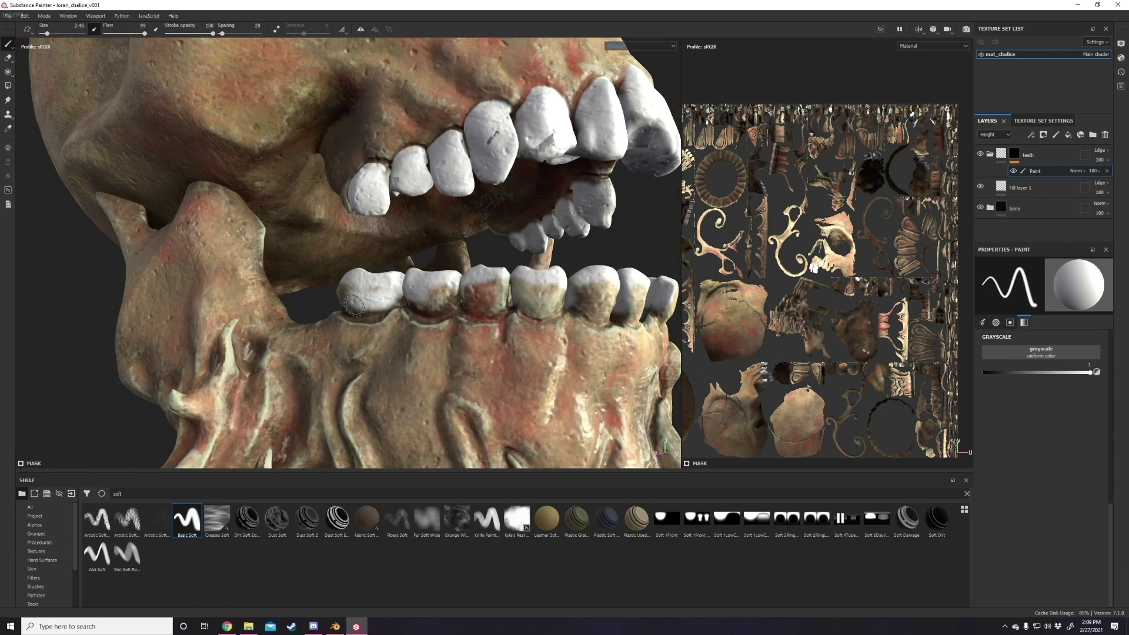
pyautogui.keyDown('alt'); pyautogui.moveTo(605, 309); pyautogui.dragTo(396, 269); pyautogui.keyUp('alt')
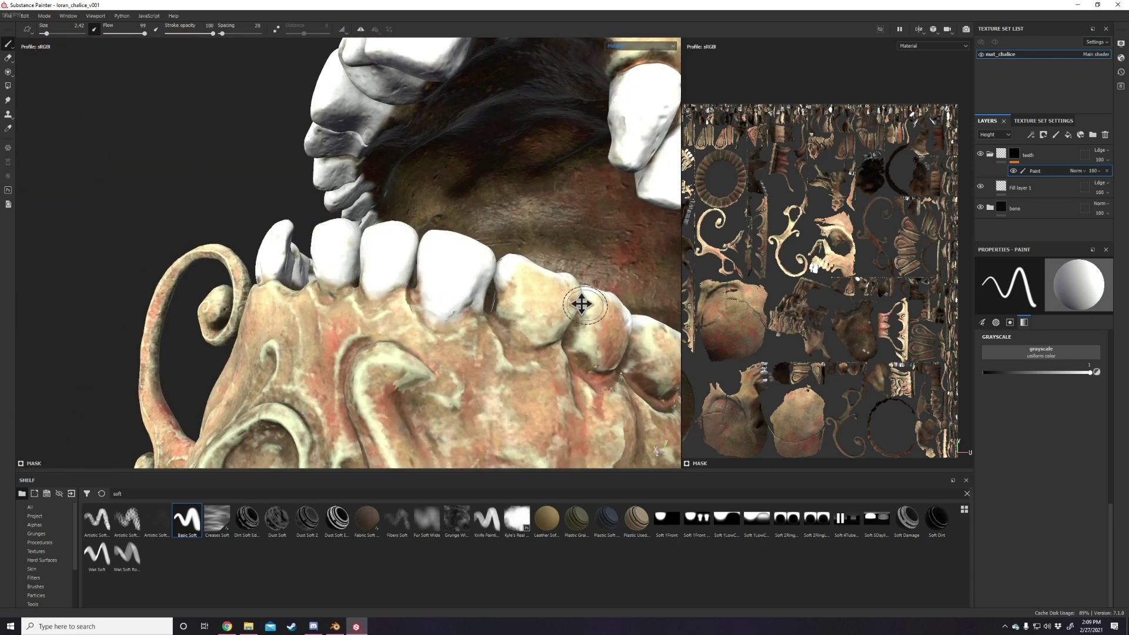
pyautogui.keyDown('alt'); pyautogui.moveTo(581, 304); pyautogui.dragTo(518, 213); pyautogui.keyUp('alt')
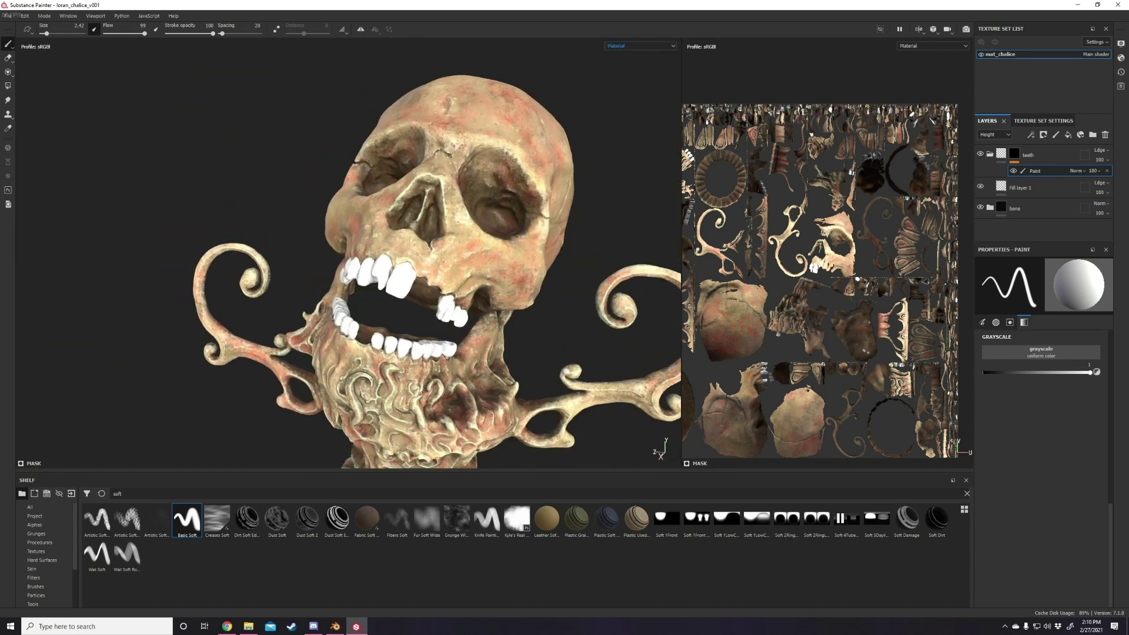
# - Replace the teeth folder's plain fill with copied bone layers, leaving out discoloration_red, and adjust the edge_wear copy's opacity
pyautogui.press('Delete')
pyautogui.click(1046, 153)
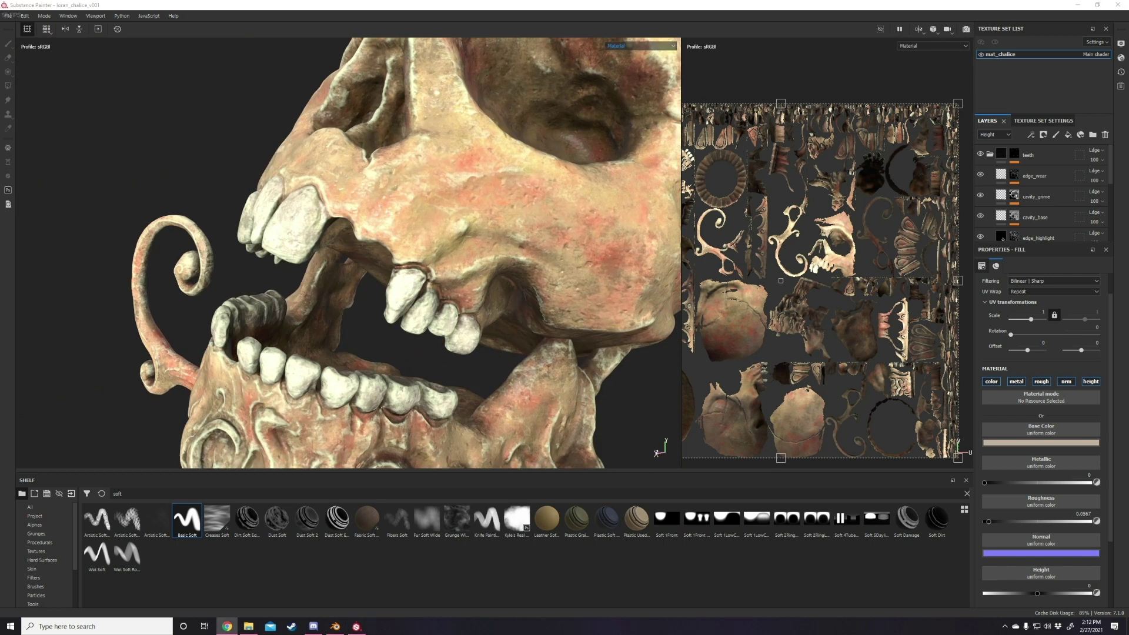
pyautogui.moveTo(1095, 180); pyautogui.dragTo(1099, 206)
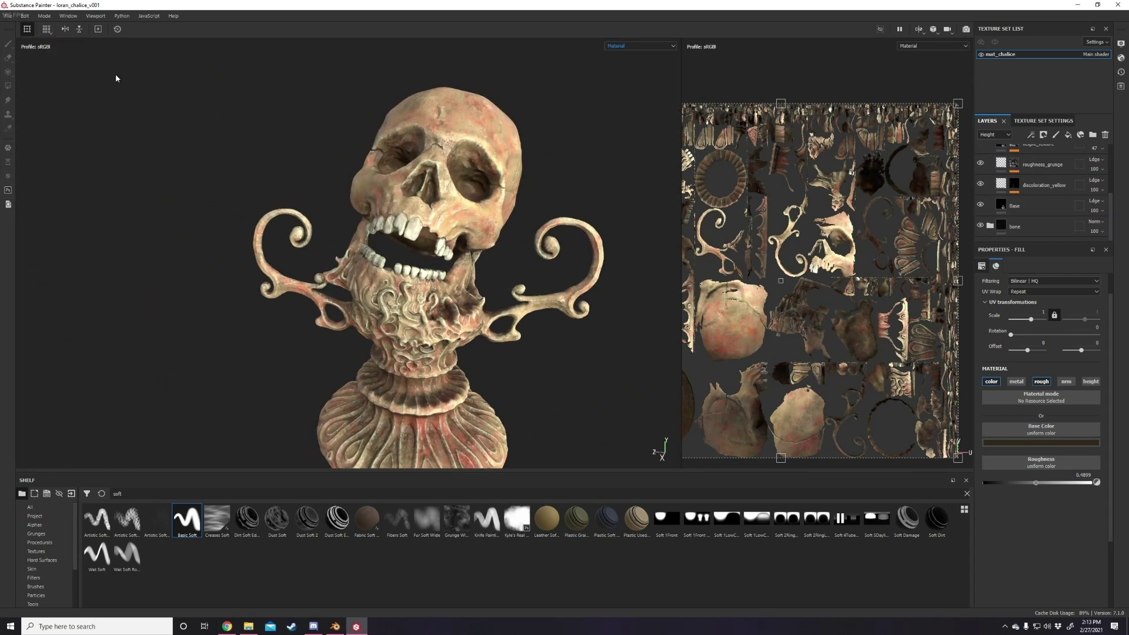
# - Open the mat_chalice texture set's settings and adjust an option there
pyautogui.click(1043, 121)
pyautogui.click(1093, 202)
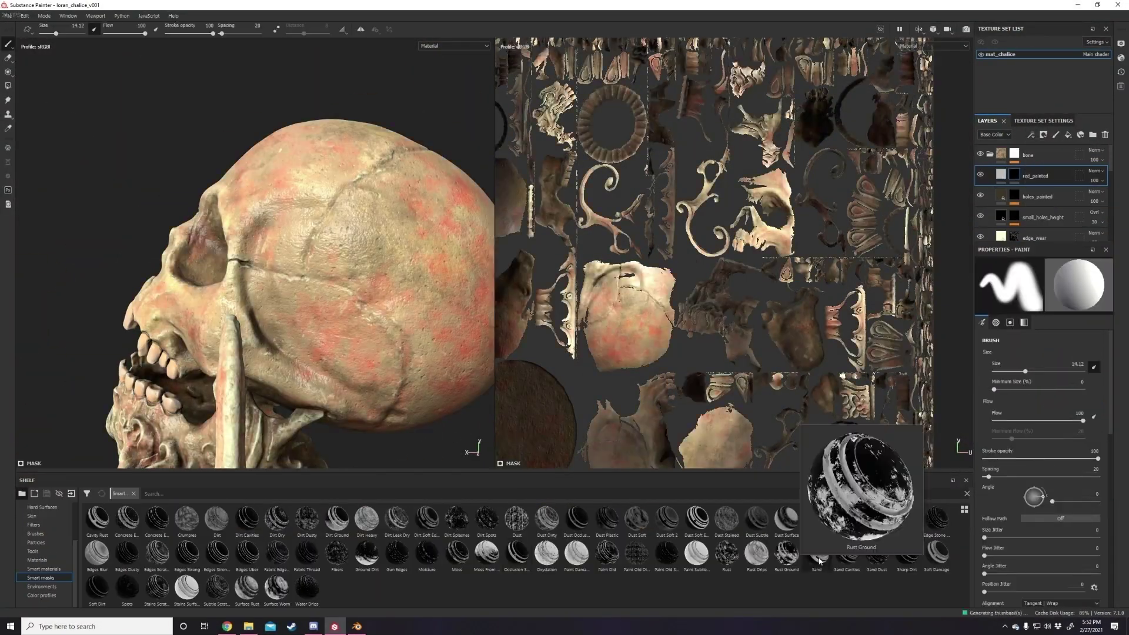
# - Apply a smart mask from the shelf to the red_painted layer
pyautogui.moveTo(857, 474); pyautogui.dragTo(1044, 191)
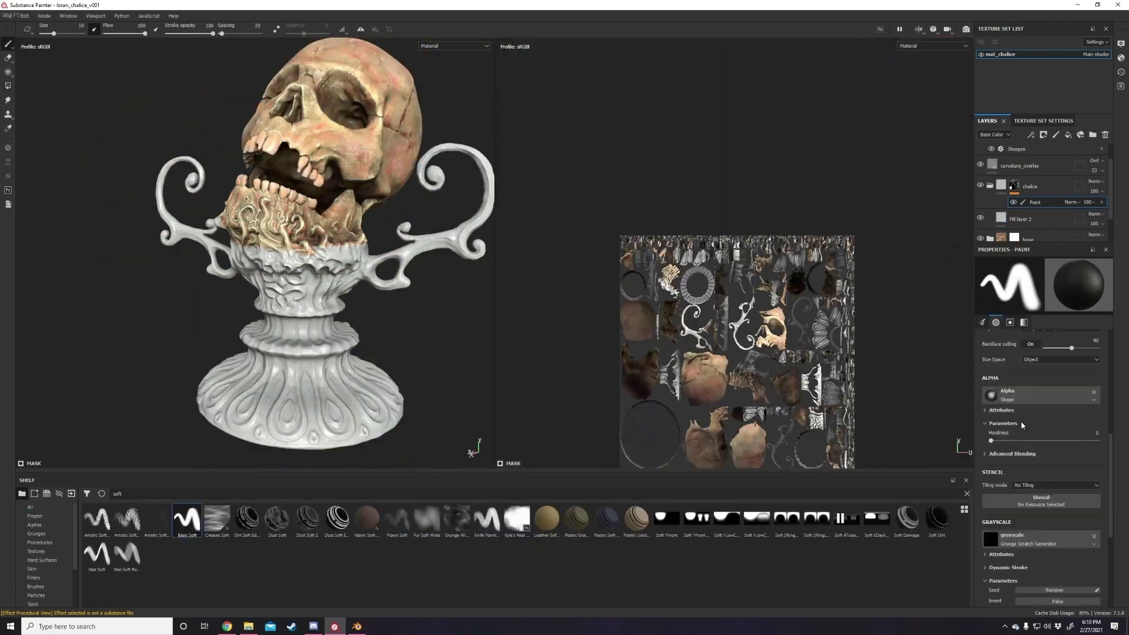
# - Refine the chalice folder's painted mask along the jaw, covering the ornamental tendrils and erasing it from the bone between them
pyautogui.scroll(5, 314, 259)
pyautogui.keyDown('alt'); pyautogui.moveTo(282, 247); pyautogui.dragTo(314, 258, button='middle'); pyautogui.keyUp('alt')
pyautogui.keyDown('alt'); pyautogui.moveTo(314, 259); pyautogui.dragTo(137, 247); pyautogui.keyUp('alt')
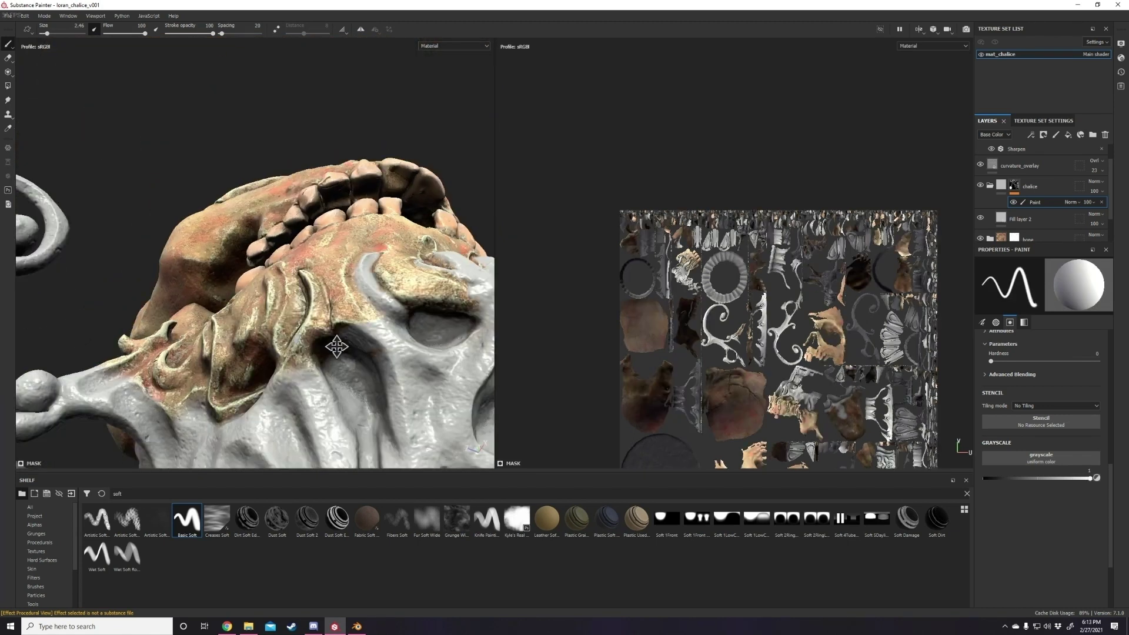
pyautogui.keyDown('alt'); pyautogui.moveTo(337, 347); pyautogui.dragTo(345, 261, button='middle'); pyautogui.keyUp('alt')
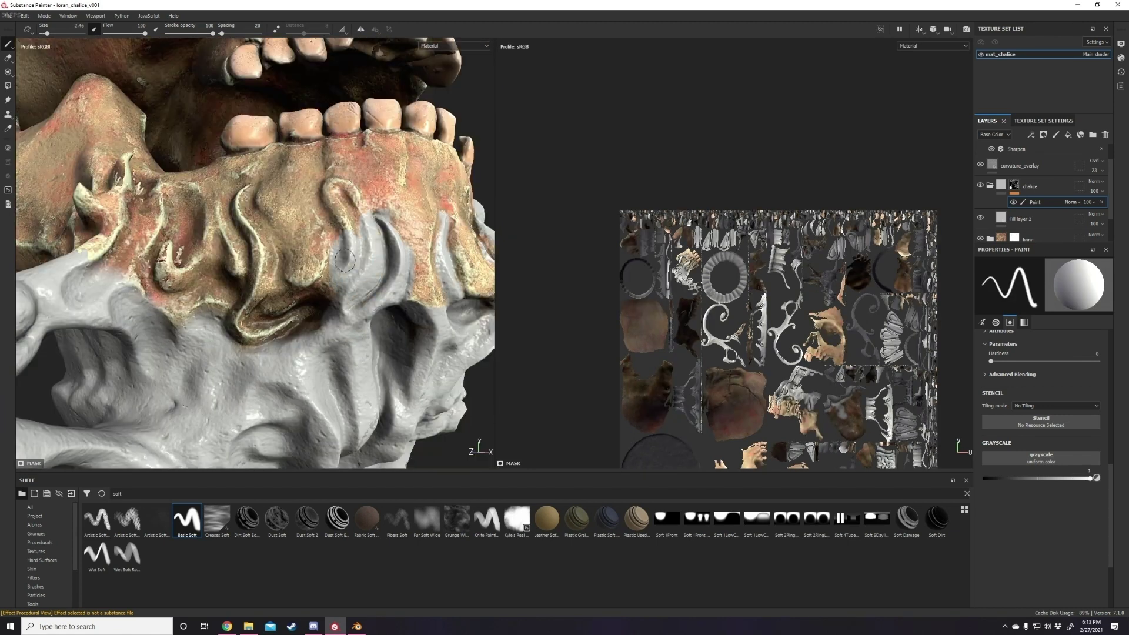
pyautogui.press('x')
pyautogui.moveTo(240, 281)
pyautogui.keyDown('alt'); pyautogui.mouseDown()
pyautogui.moveTo(330, 245)
pyautogui.moveTo(300, 317)
pyautogui.moveTo(311, 350)
pyautogui.moveTo(7, 52)
pyautogui.mouseUp(); pyautogui.keyUp('alt')
pyautogui.press('x')
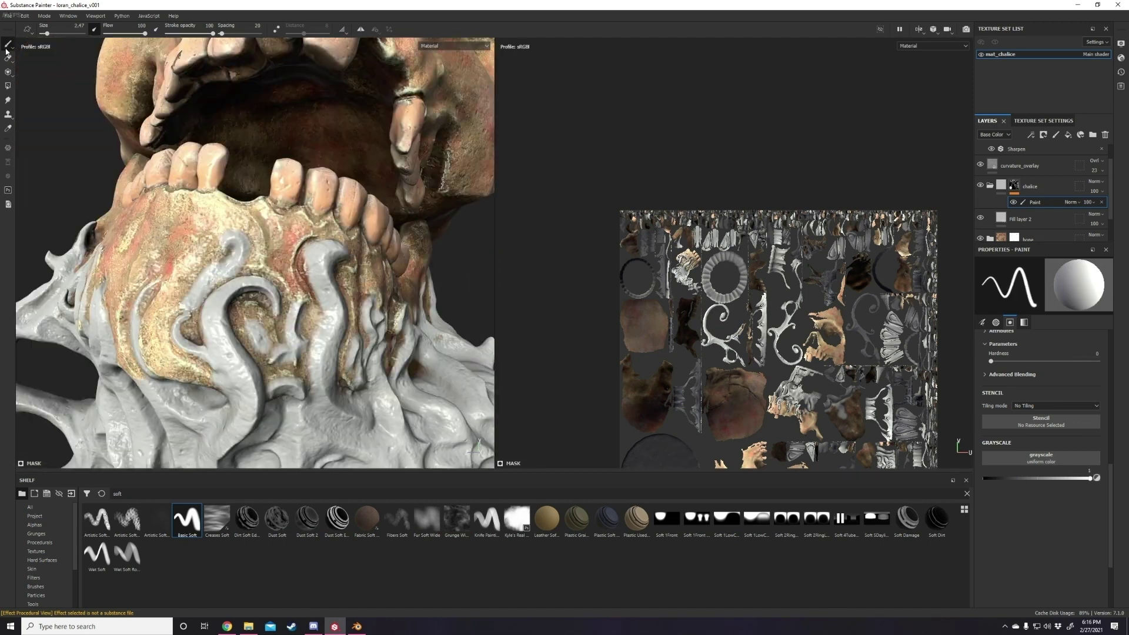
# - Move the chalice folder below bone, add an anchor point named "chalice mask" to its mask, and display the bone folder's mask
pyautogui.moveTo(1035, 224); pyautogui.dragTo(1053, 228)
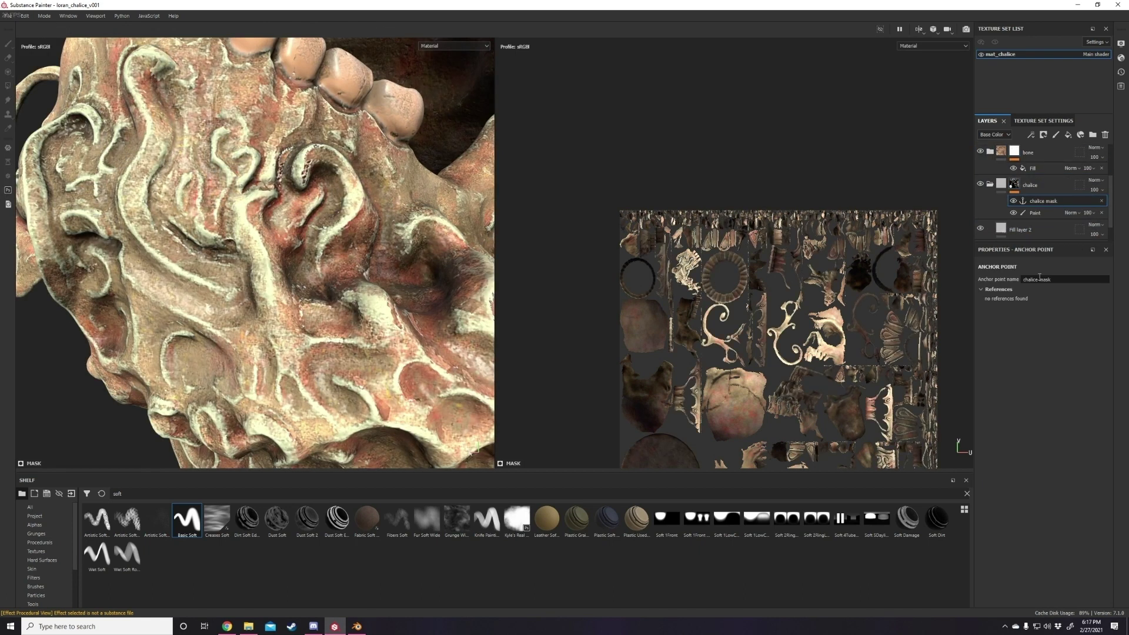
pyautogui.keyDown('alt'); pyautogui.click(1014, 152); pyautogui.keyUp('alt')
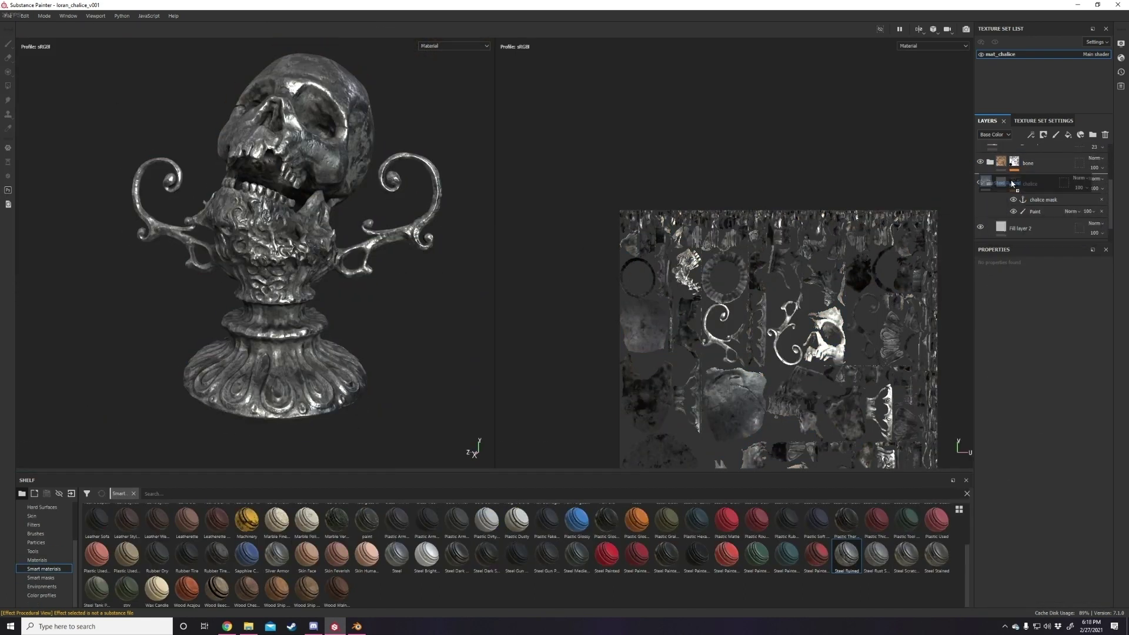
# - Nest the Steel Ruined material in the chalice folder, ungroup its layers there, and display the Base layer's material properties
pyautogui.moveTo(1011, 183); pyautogui.dragTo(993, 163)
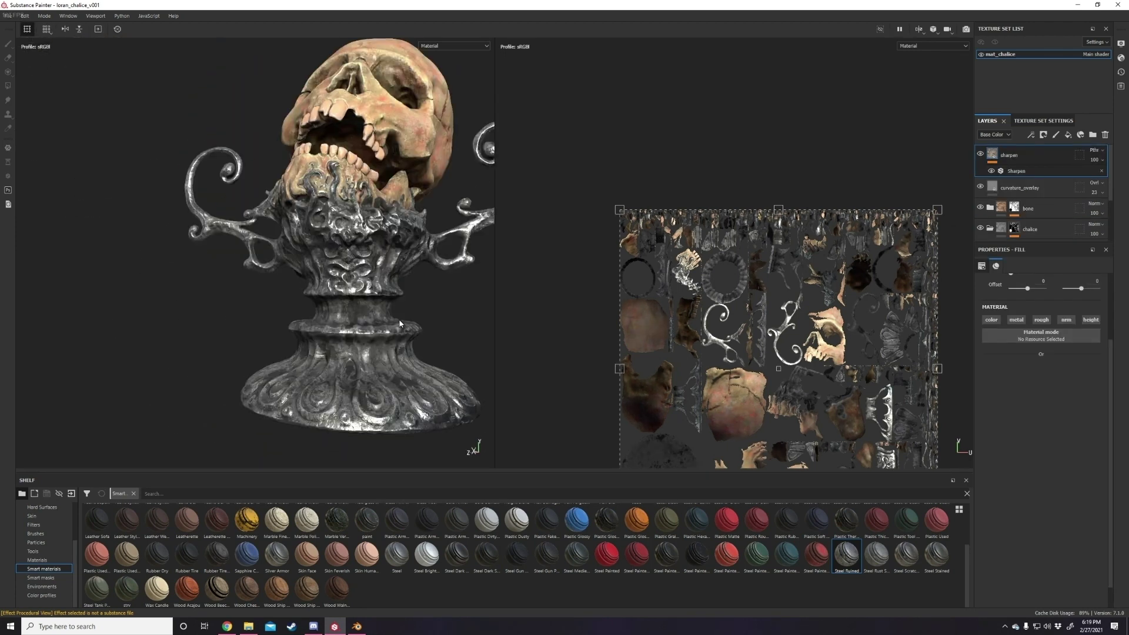
pyautogui.moveTo(1024, 244); pyautogui.dragTo(1023, 303)
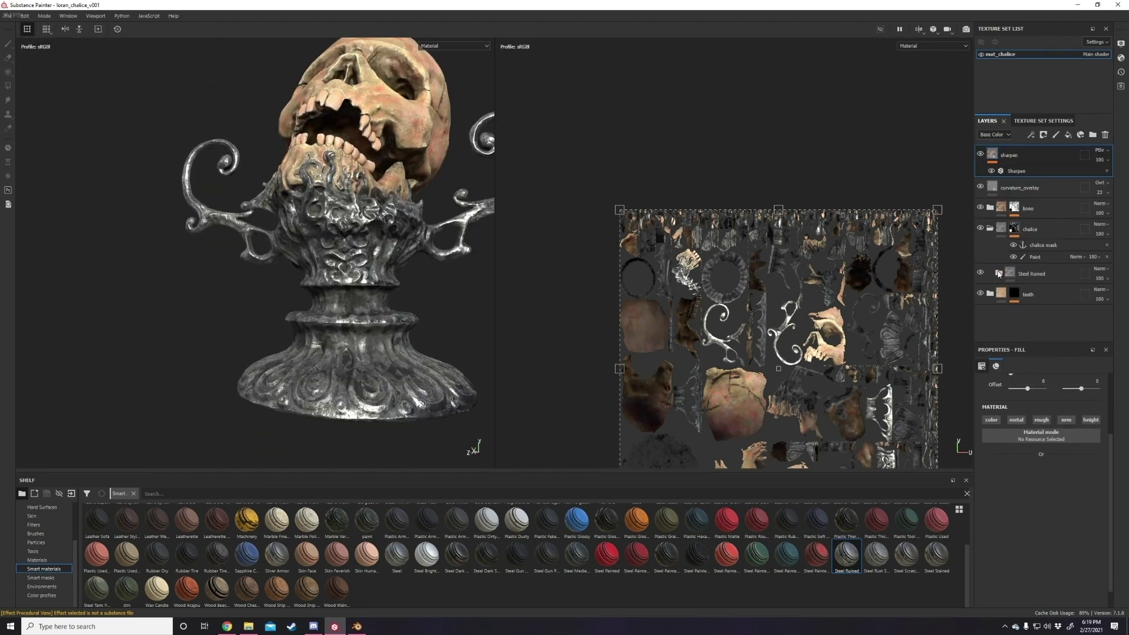
pyautogui.click(998, 273)
pyautogui.scroll(-2, 1040, 260)
pyautogui.click(1035, 306)
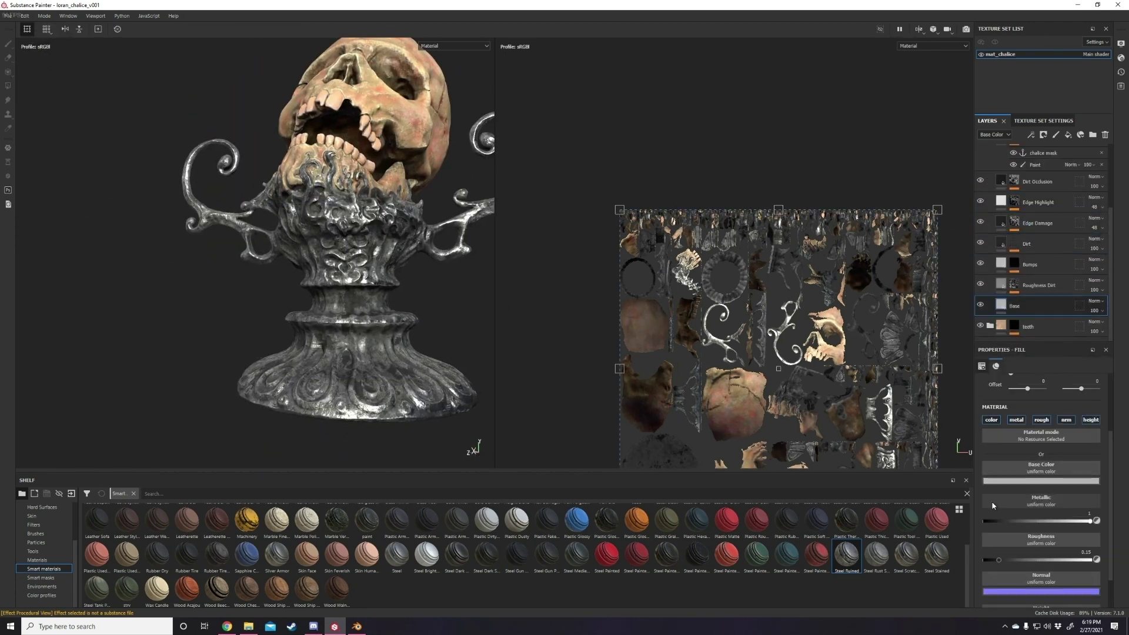
pyautogui.scroll(-2, 992, 504)
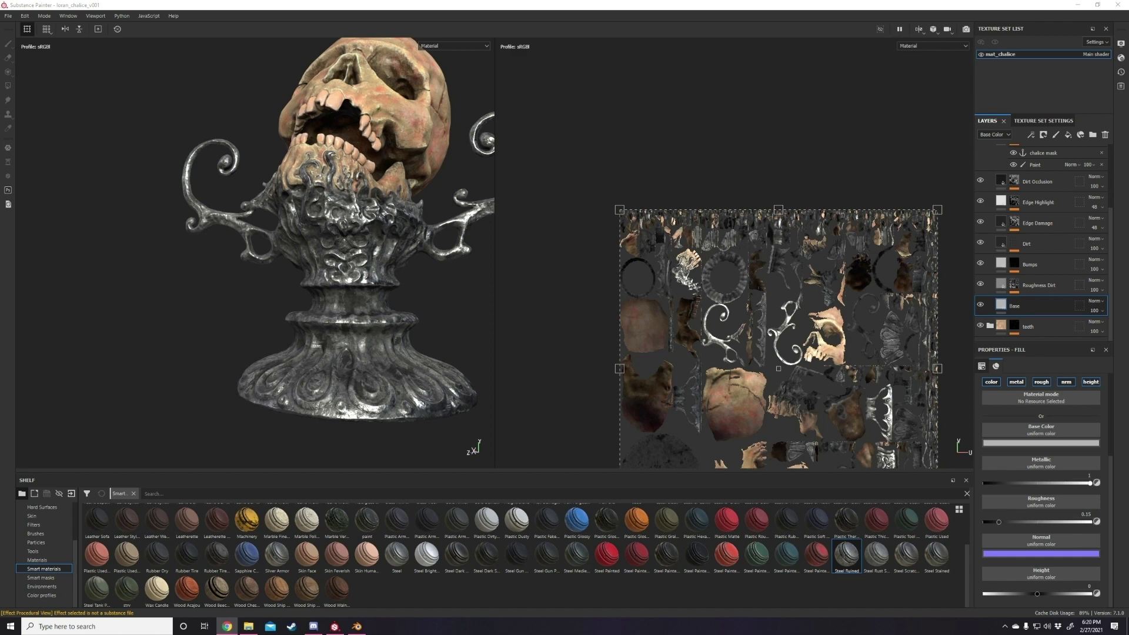
# - Examine the Roughness Dirt layer's effect on the chalice and the Grunge Map masks on Roughness Dirt and Bumps
pyautogui.scroll(5, 253, 253)
pyautogui.click(986, 287)
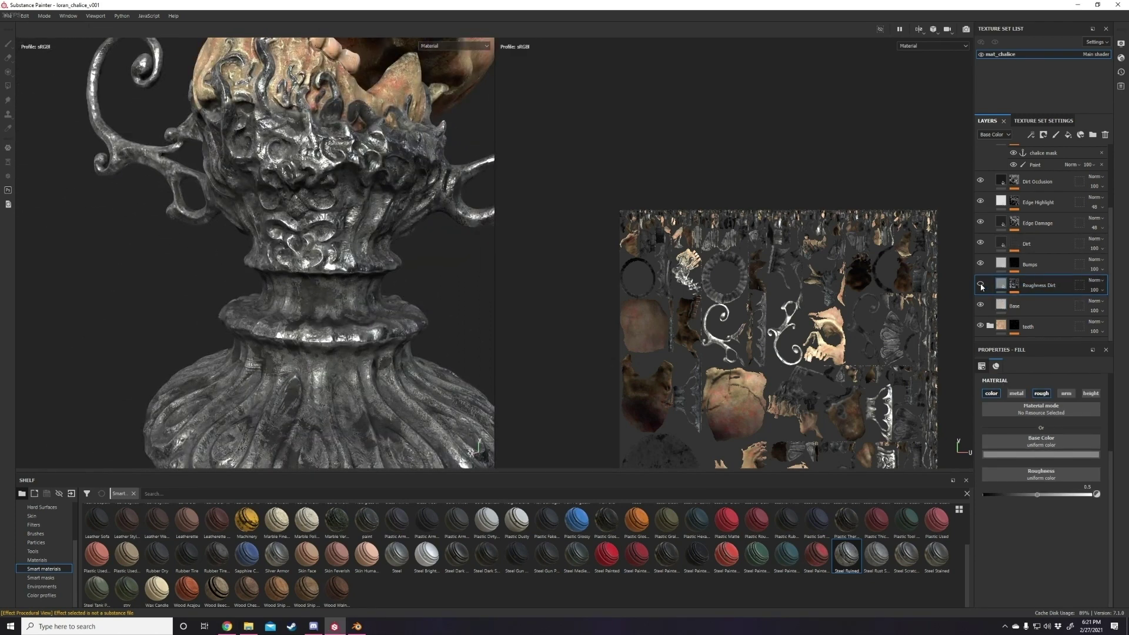
pyautogui.click(1014, 284)
pyautogui.click(1042, 280)
pyautogui.scroll(3, 315, 303)
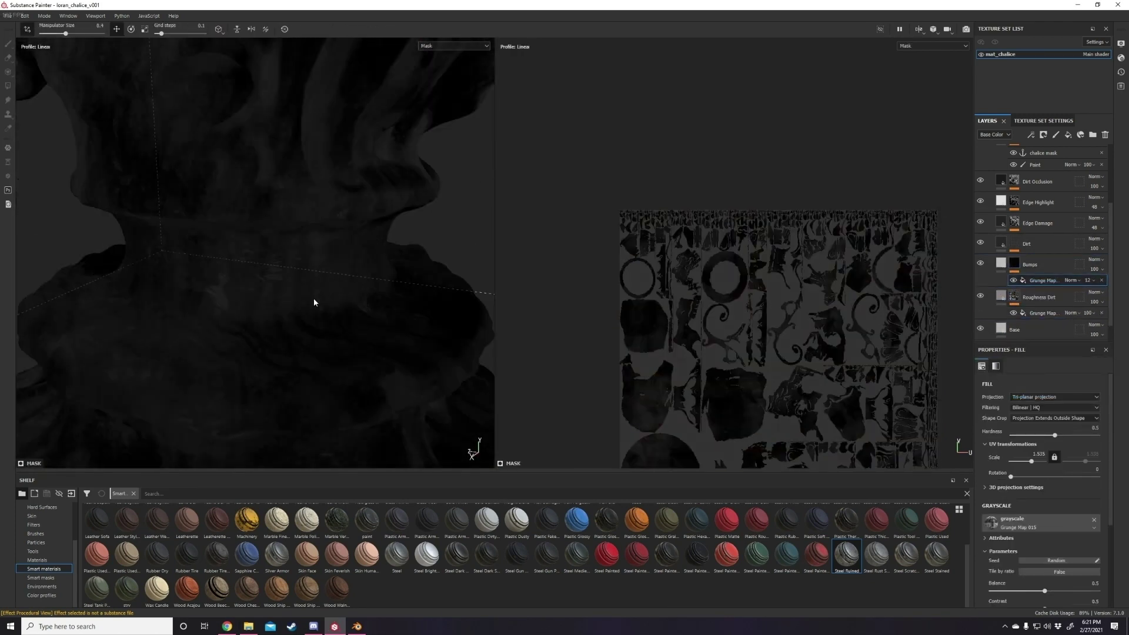
# - Delete the Edge Damage and Dirt Occlusion layers from the chalice folder
pyautogui.press('Delete')
pyautogui.click(987, 243)
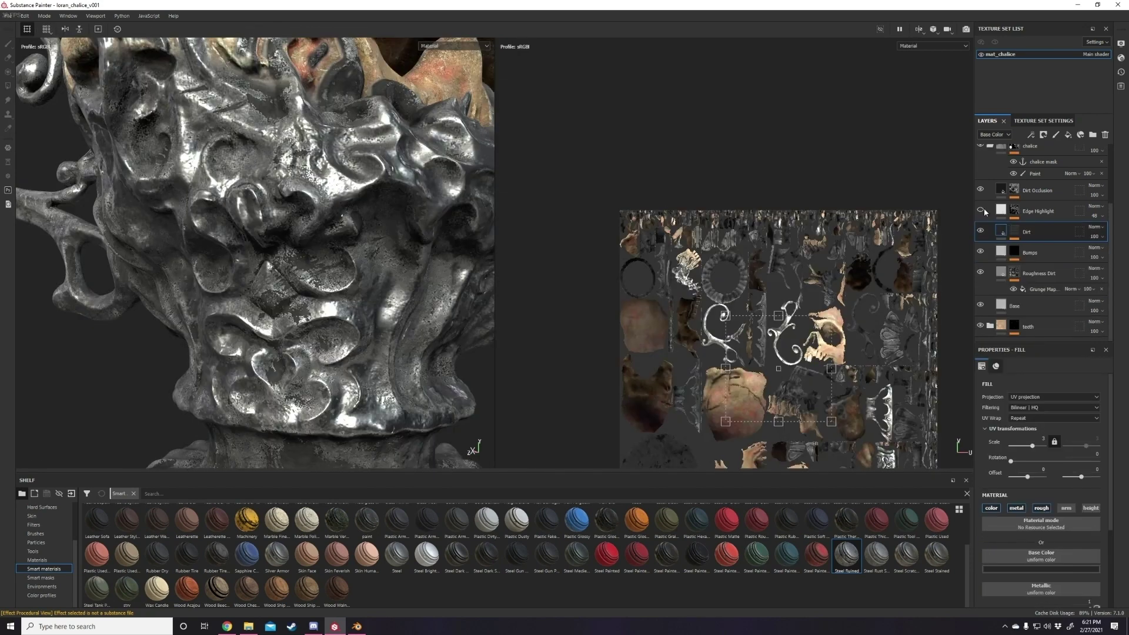
pyautogui.moveTo(1016, 222); pyautogui.dragTo(1036, 207)
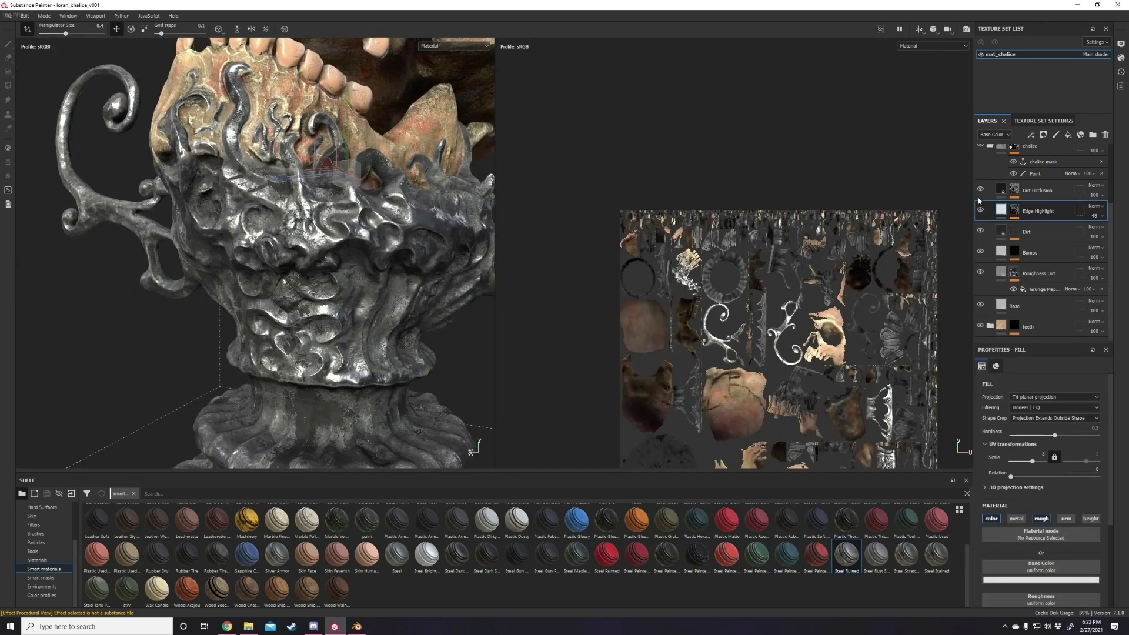
pyautogui.press('Delete')
pyautogui.scroll(-3, 379, 232)
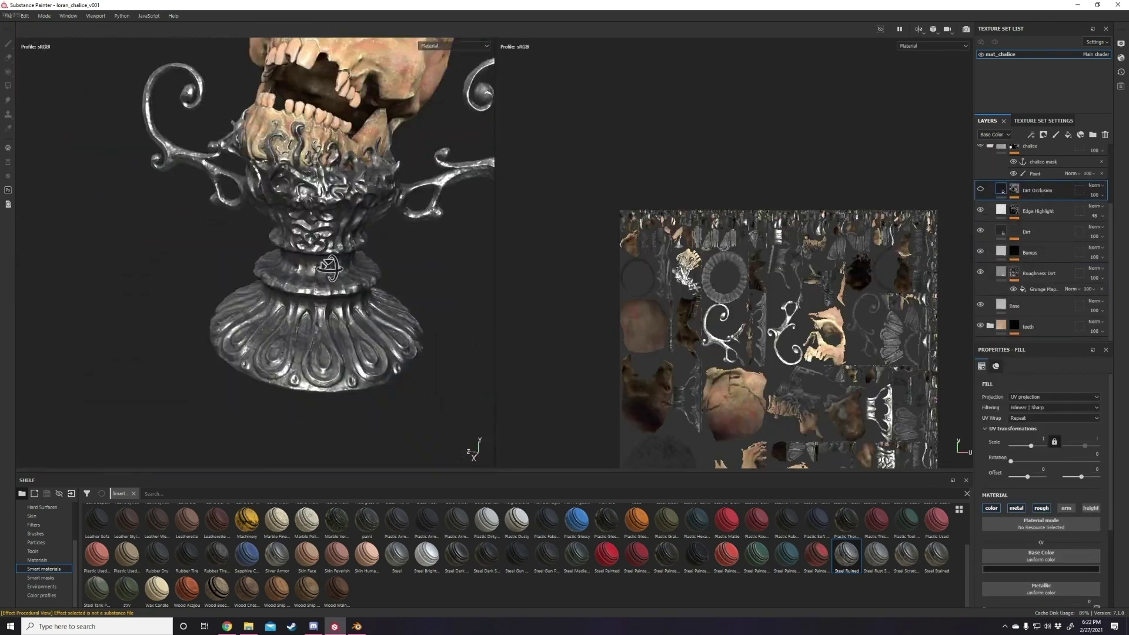
pyautogui.scroll(3, 378, 232)
pyautogui.keyDown('alt'); pyautogui.moveTo(378, 232); pyautogui.dragTo(314, 241); pyautogui.keyUp('alt')
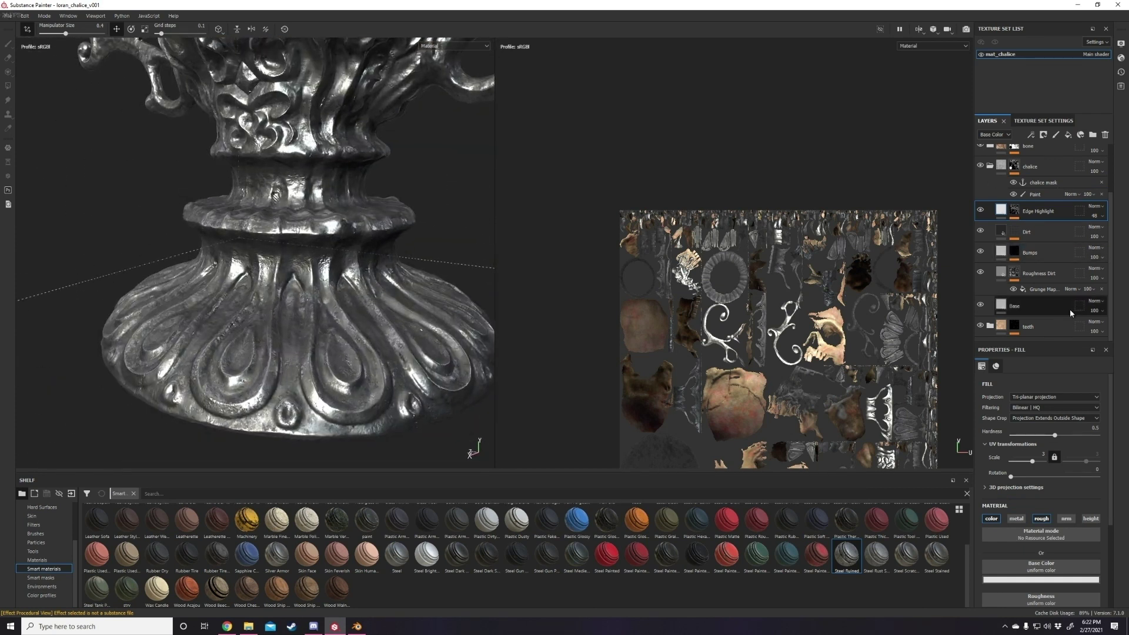
# - Add a fill layer named edge_yellow above Edge Highlight and mask it with a Metal Edge generator
pyautogui.click(1001, 272)
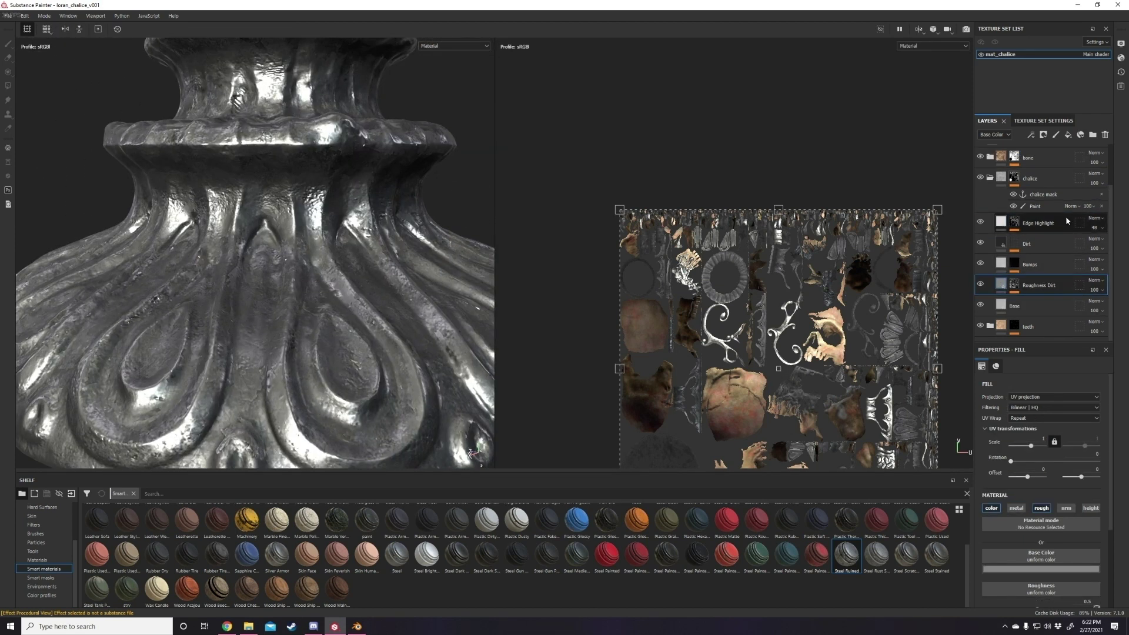
pyautogui.hotkey('ctrl', 'v')
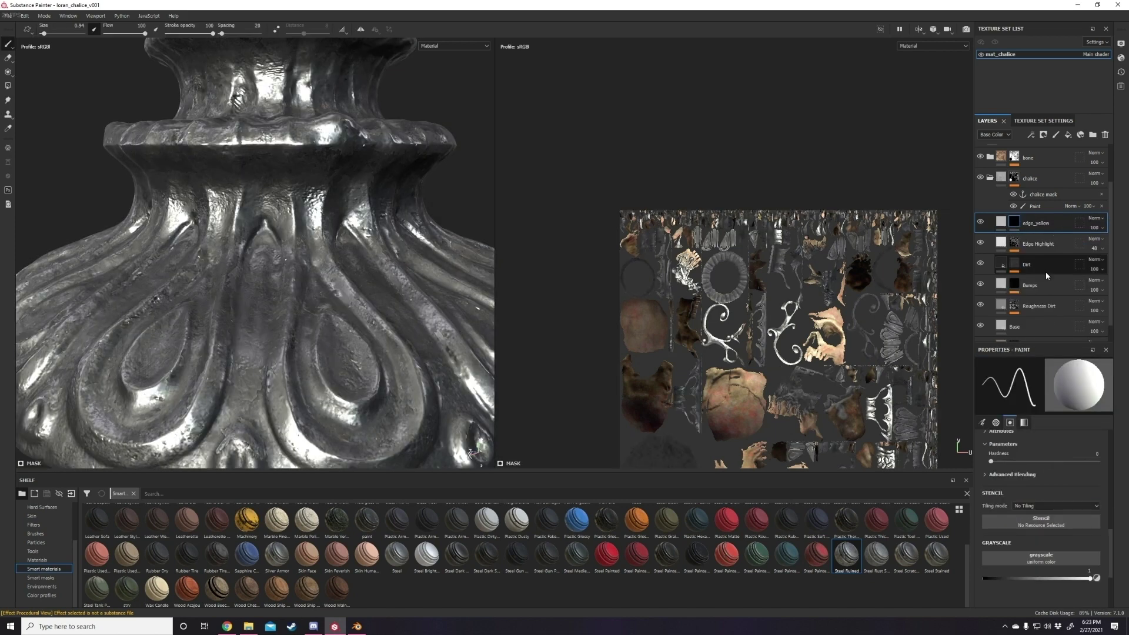
pyautogui.moveTo(1033, 261); pyautogui.dragTo(1036, 238)
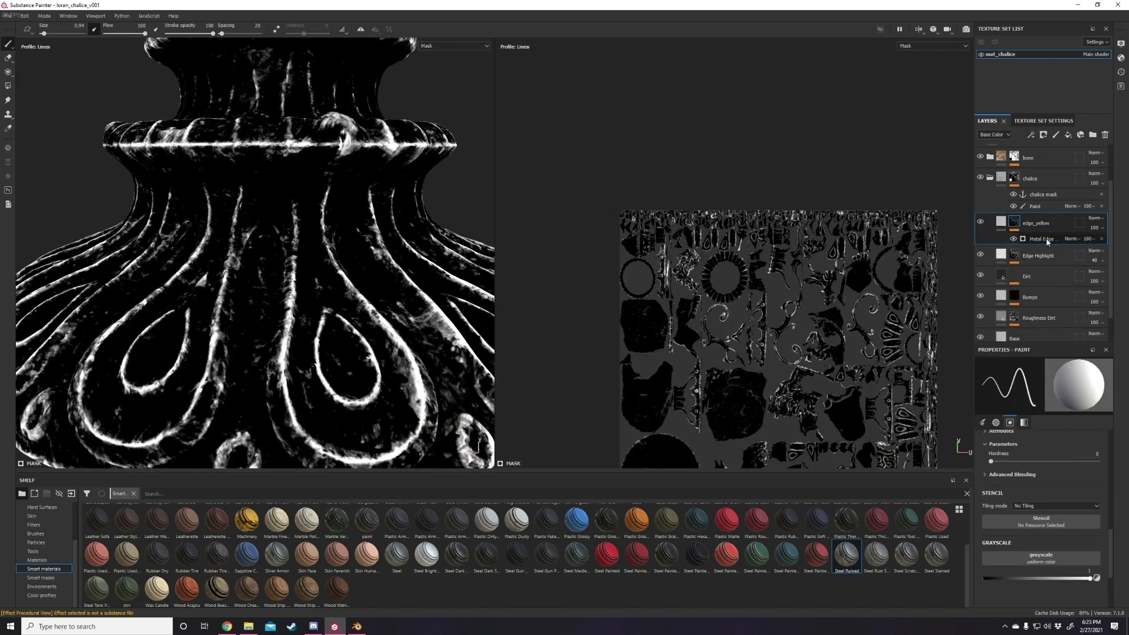
pyautogui.press('Delete')
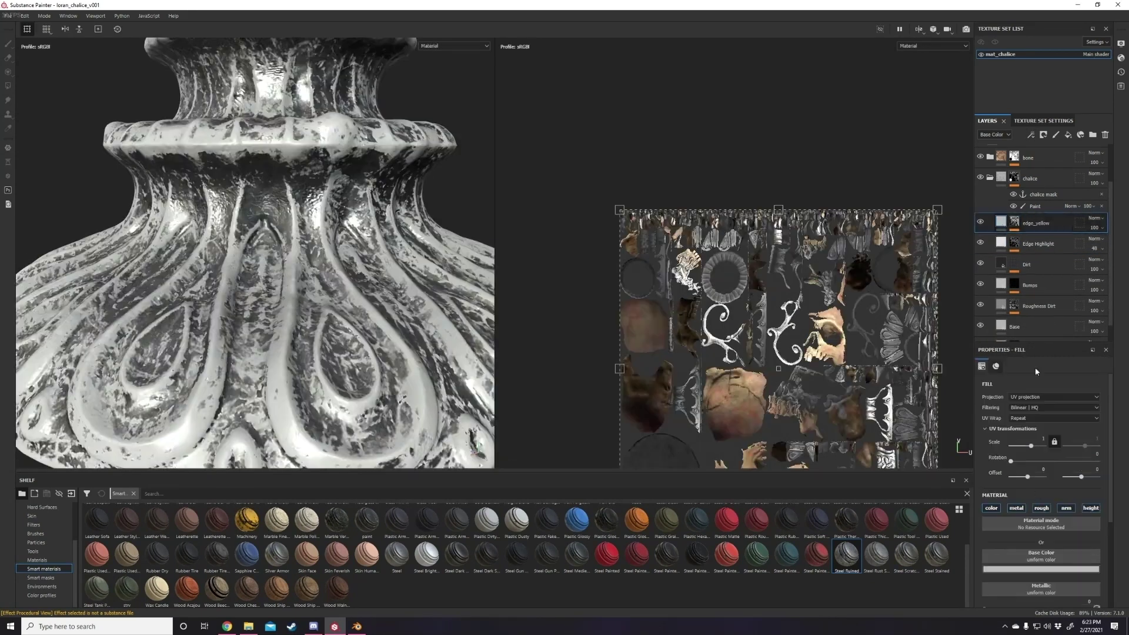
# - Make the edge_yellow layer metallic and set its base color to a muted, brownish gold
pyautogui.click(1039, 508)
pyautogui.click(1025, 568)
pyautogui.moveTo(1087, 529); pyautogui.dragTo(1083, 546)
pyautogui.click(1043, 523)
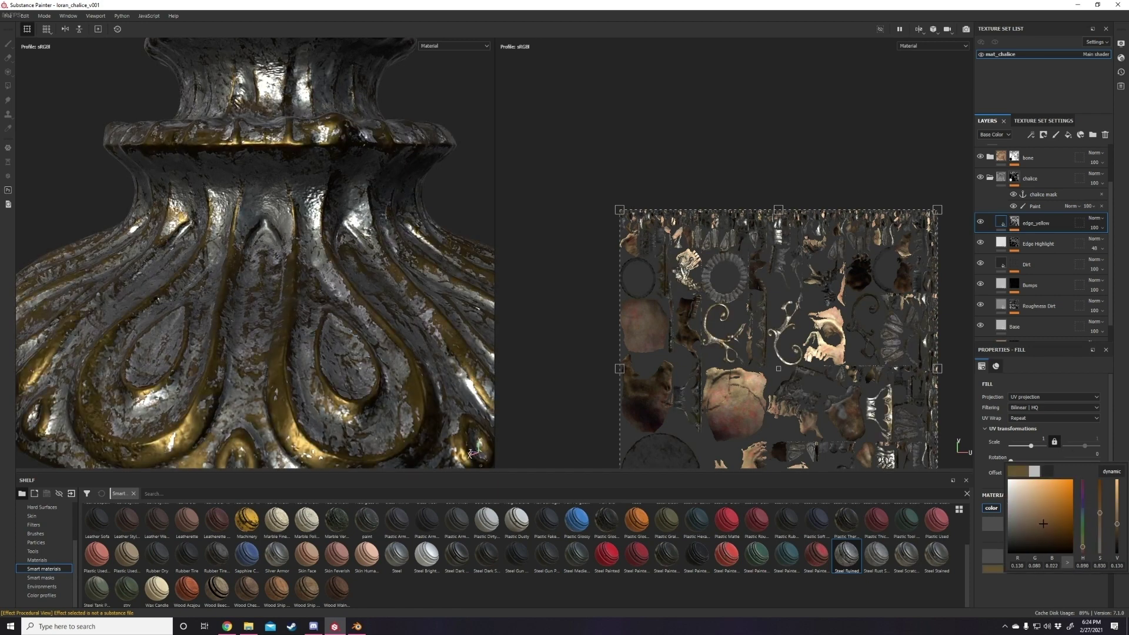
pyautogui.keyDown('alt'); pyautogui.moveTo(241, 360); pyautogui.dragTo(350, 425, button='right'); pyautogui.keyUp('alt')
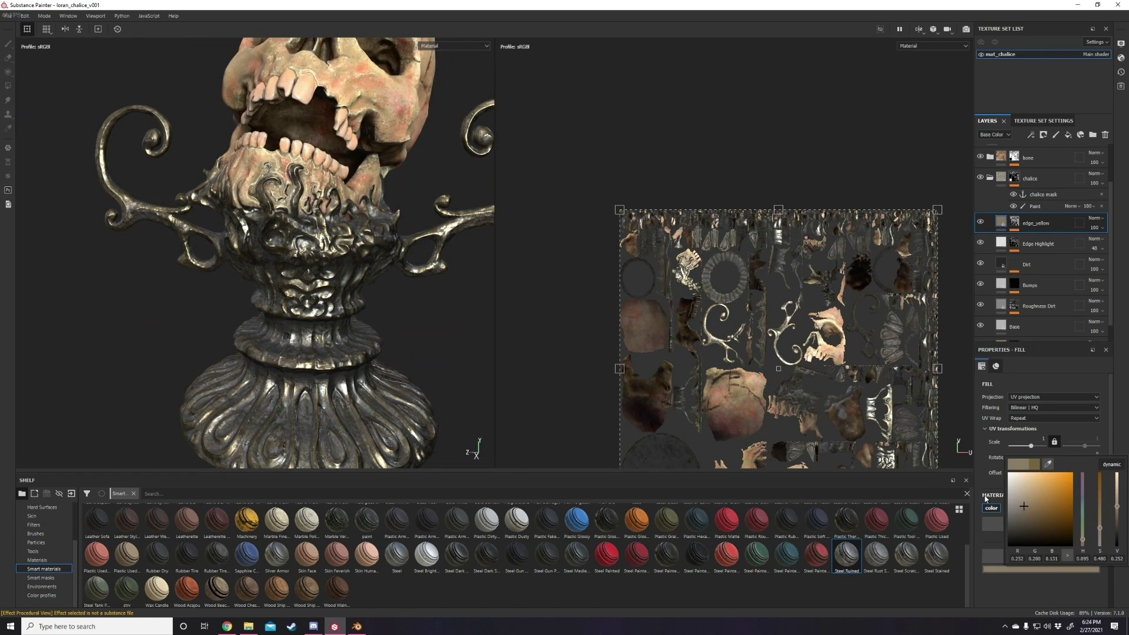
pyautogui.keyDown('alt'); pyautogui.moveTo(291, 367); pyautogui.dragTo(342, 334, button='right'); pyautogui.keyUp('alt')
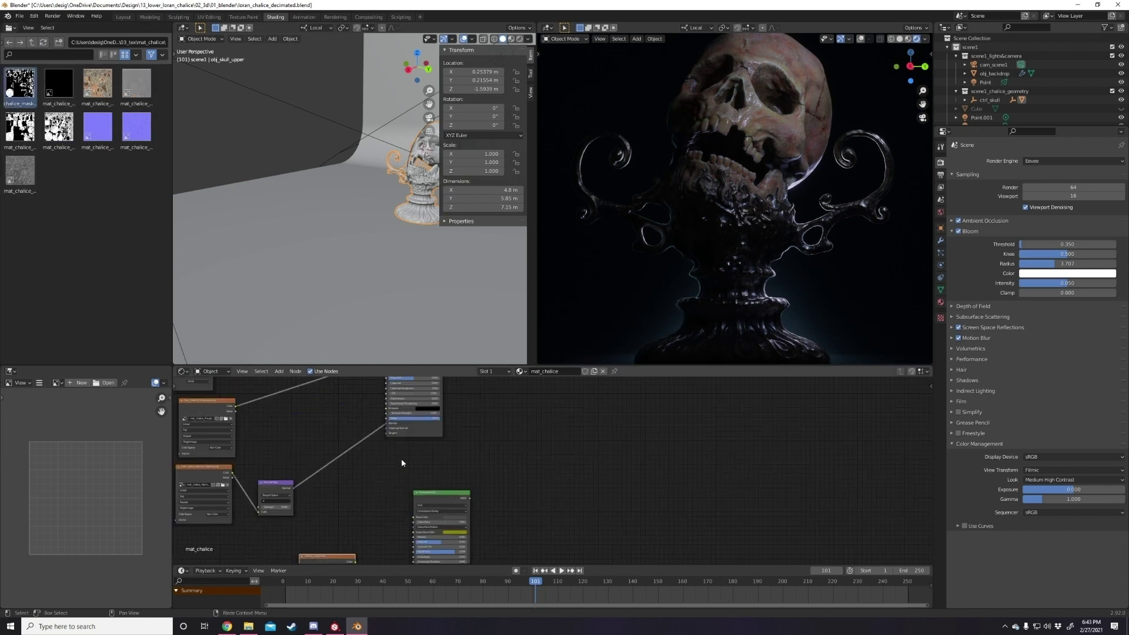
# - In Blender, blend mat_chalice's two Principled BSDFs through a Mix Shader driven by chalice_mask.bmp and feed it to the material output
pyautogui.press('Home')
pyautogui.moveTo(402, 366); pyautogui.dragTo(403, 156)
pyautogui.press('Home')
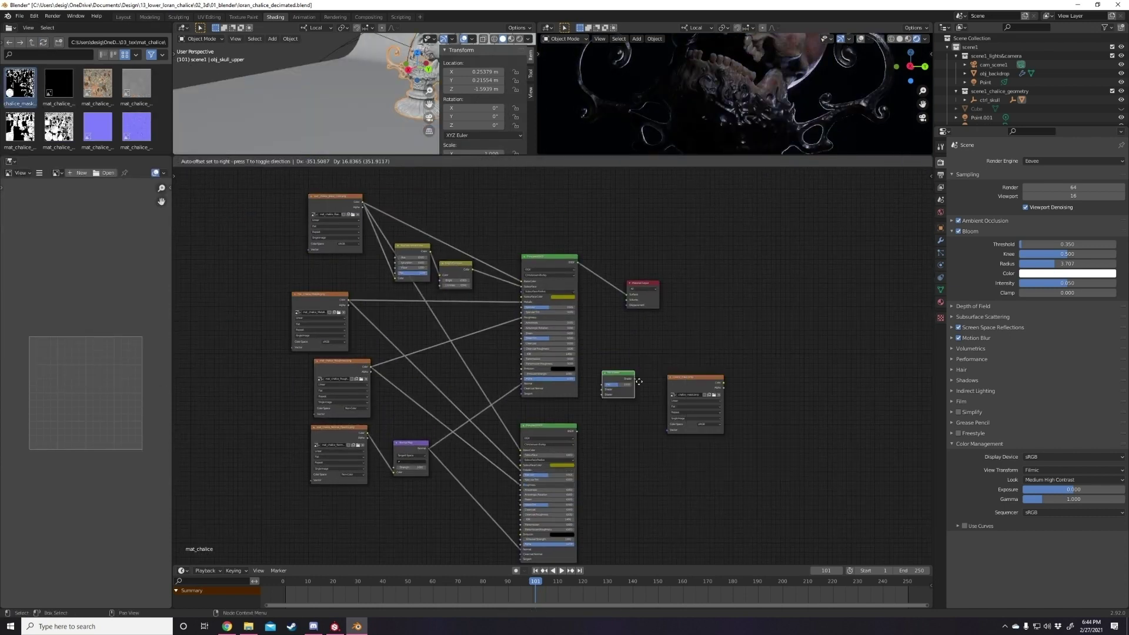
pyautogui.scroll(2, 639, 382)
pyautogui.moveTo(674, 406); pyautogui.dragTo(544, 512)
pyautogui.moveTo(421, 156); pyautogui.dragTo(420, 372)
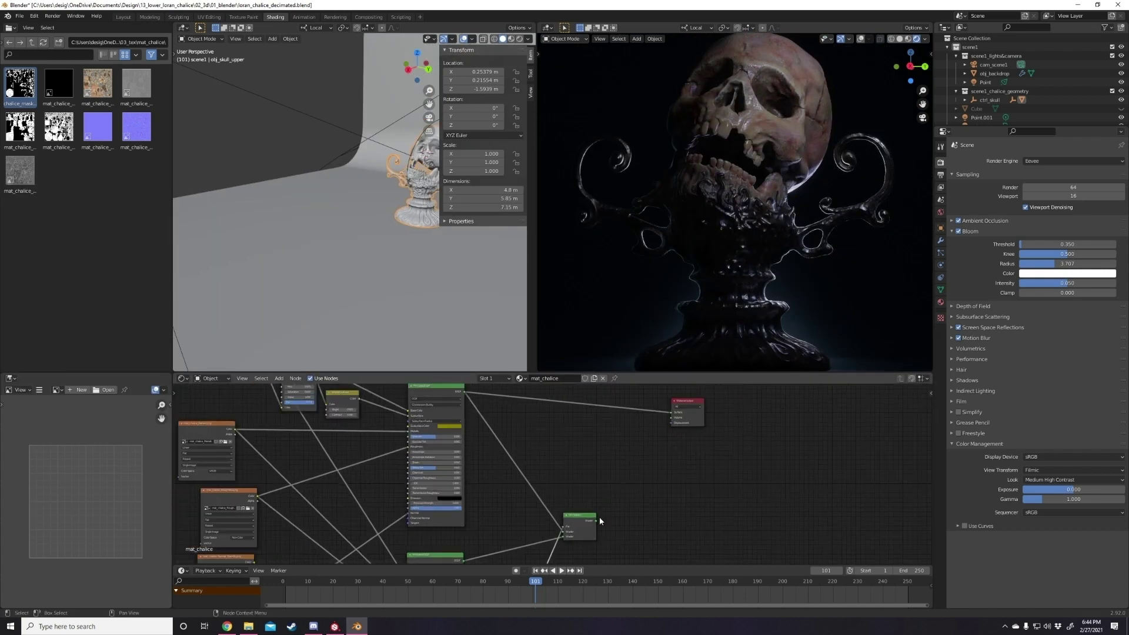
pyautogui.scroll(-3, 420, 516)
pyautogui.scroll(3, 423, 488)
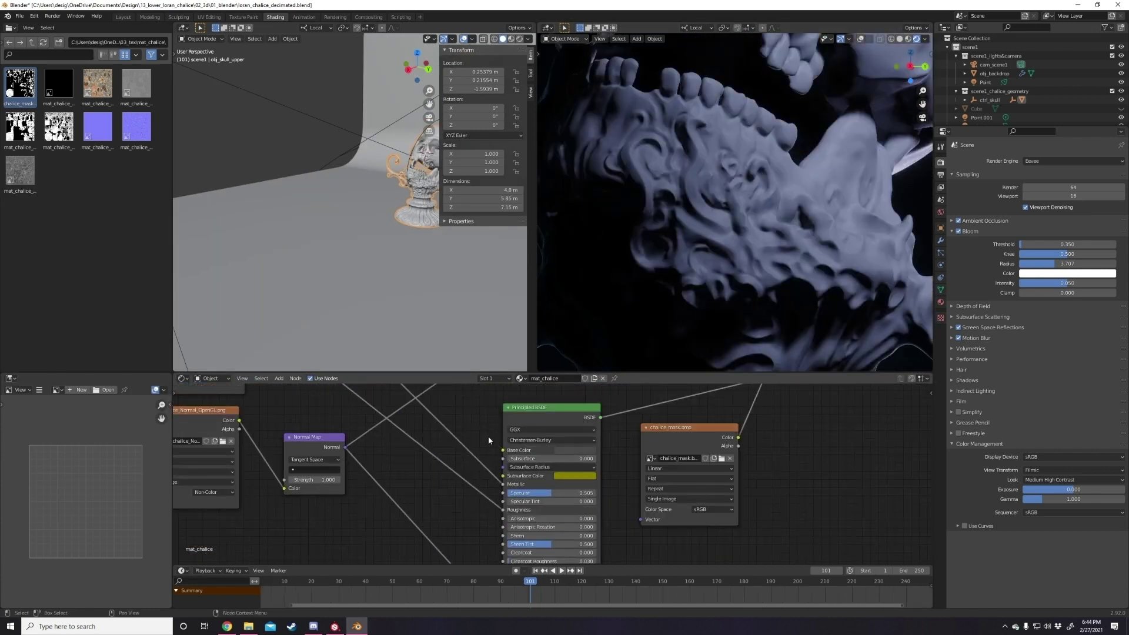
# - Inspect the metal and bone blend along the jaw and adjust the Subsurface input of the bone's Principled BSDF
pyautogui.scroll(-3, 427, 462)
pyautogui.scroll(3, 428, 462)
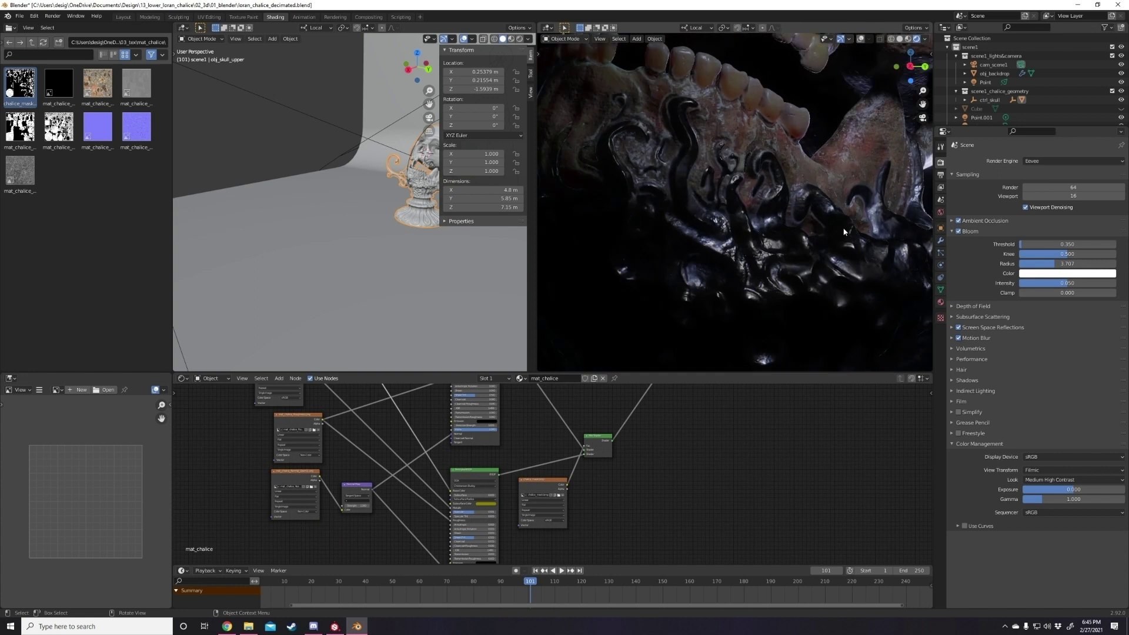
pyautogui.moveTo(529, 447); pyautogui.dragTo(580, 449, button='middle')
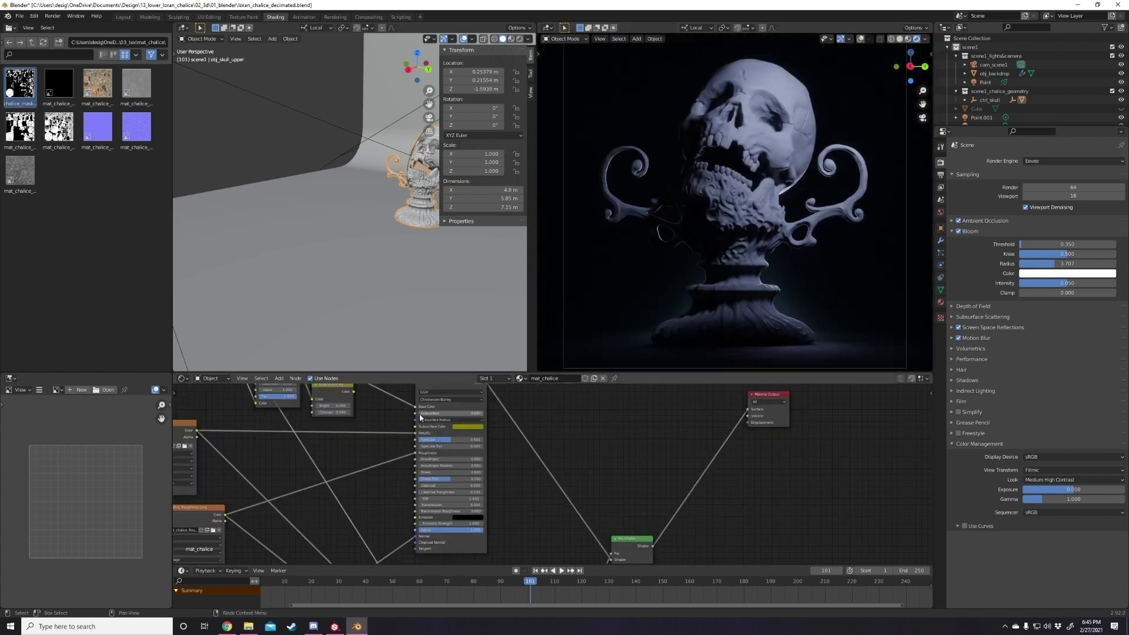
pyautogui.scroll(2, 580, 448)
pyautogui.scroll(3, 735, 224)
pyautogui.moveTo(735, 224); pyautogui.dragTo(831, 204, button='middle')
pyautogui.scroll(2, 831, 204)
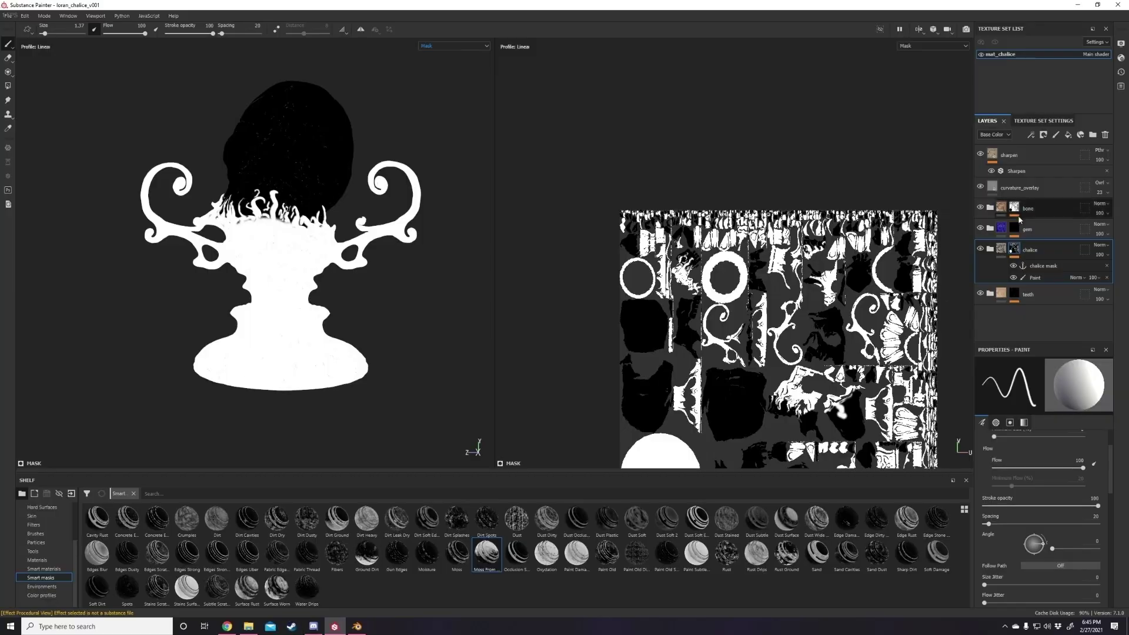
# - Switch to Substance Painter and export the teeth folder's mask as teeth_mask.bmp
pyautogui.rightClick(1038, 271)
pyautogui.click(1041, 120)
pyautogui.press('Return')
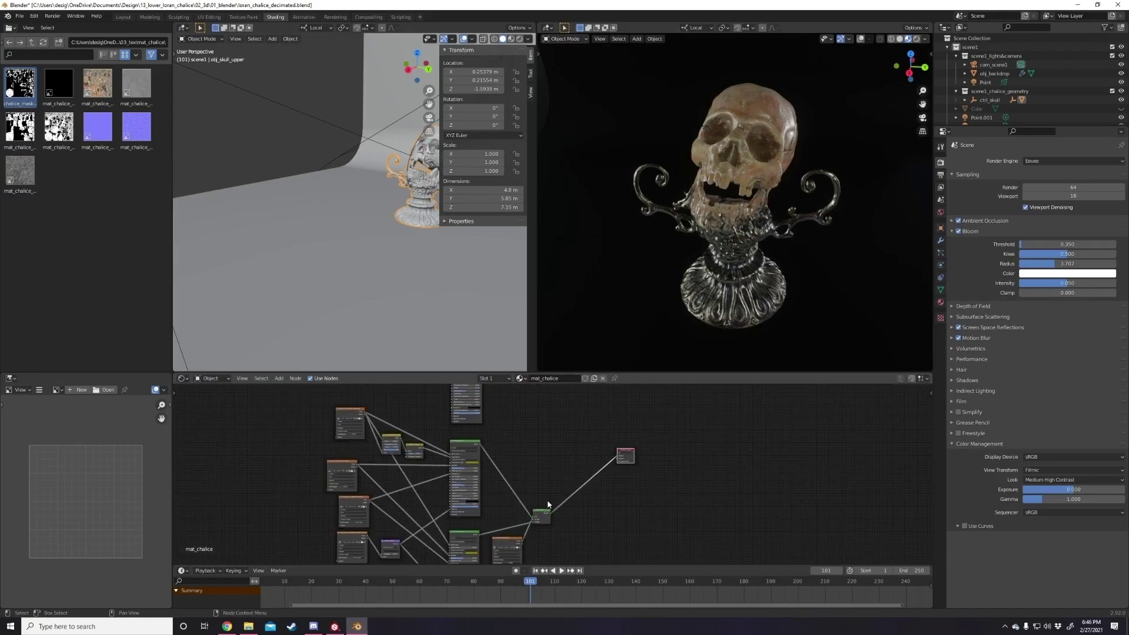
# - Back in Blender, add a second Mix Shader driven by teeth_mask.bmp to give the teeth their own Principled BSDF
pyautogui.scroll(2, 548, 504)
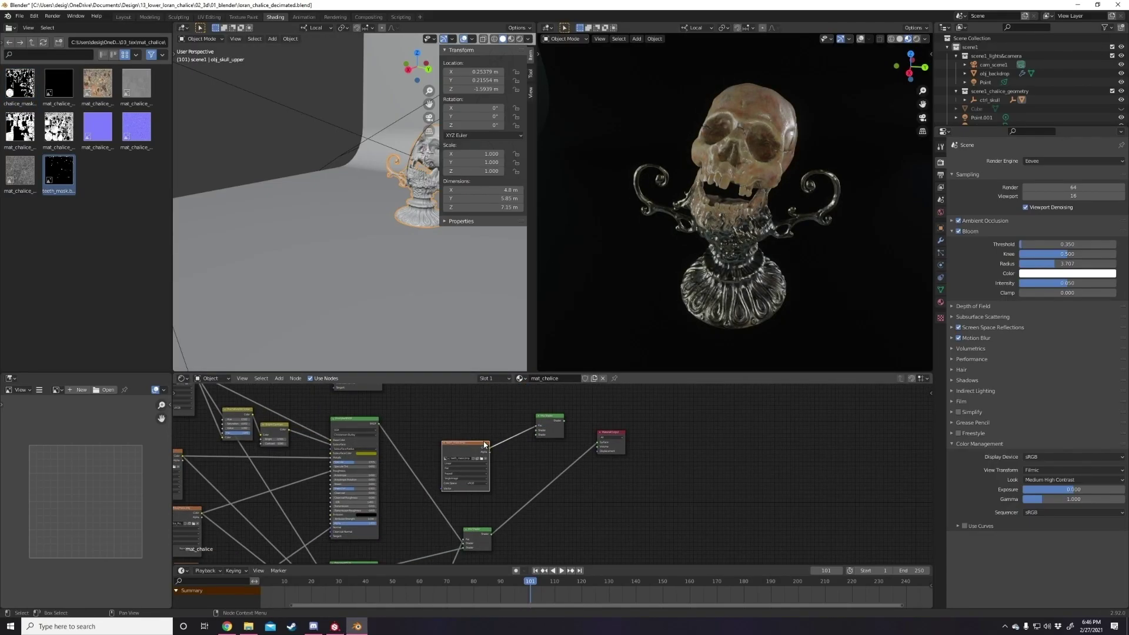
pyautogui.moveTo(548, 505); pyautogui.dragTo(421, 440, button='middle')
pyautogui.scroll(2, 551, 447)
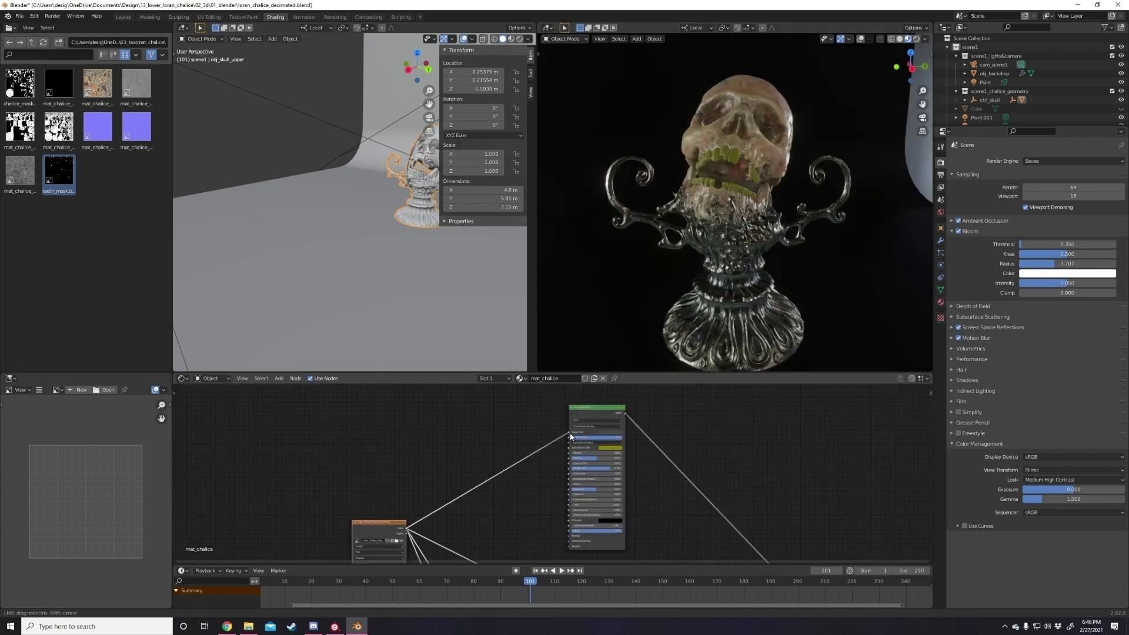
# - Connect the base color, metallic, roughness and normal maps to the teeth's Principled BSDF
pyautogui.scroll(-5, 550, 447)
pyautogui.scroll(4, 551, 447)
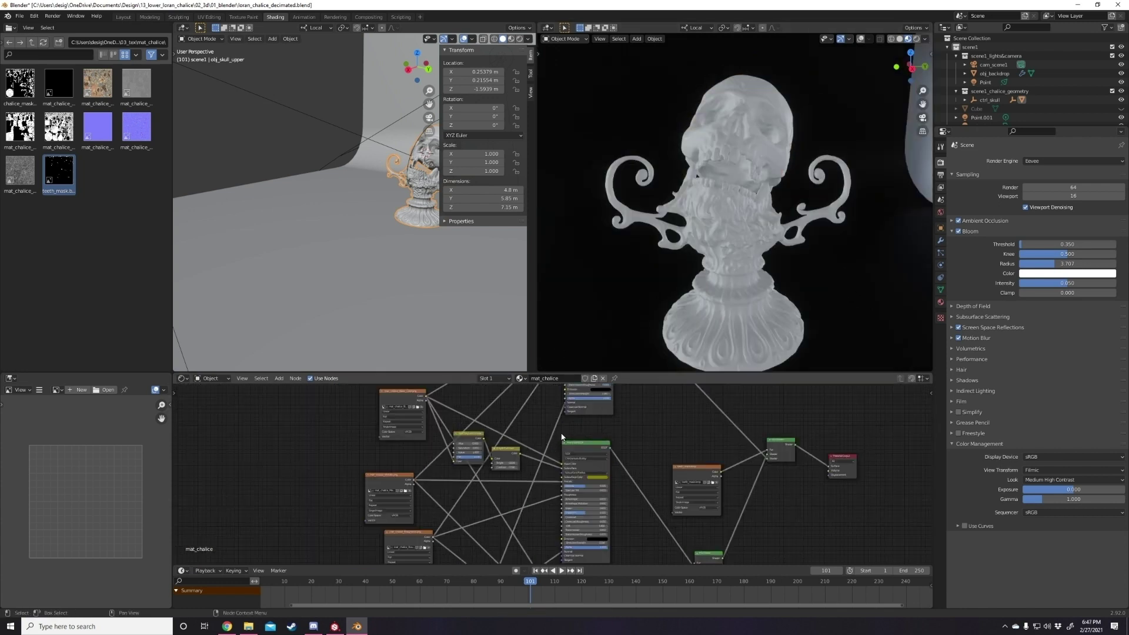
pyautogui.scroll(10, 666, 206)
pyautogui.scroll(2, 668, 504)
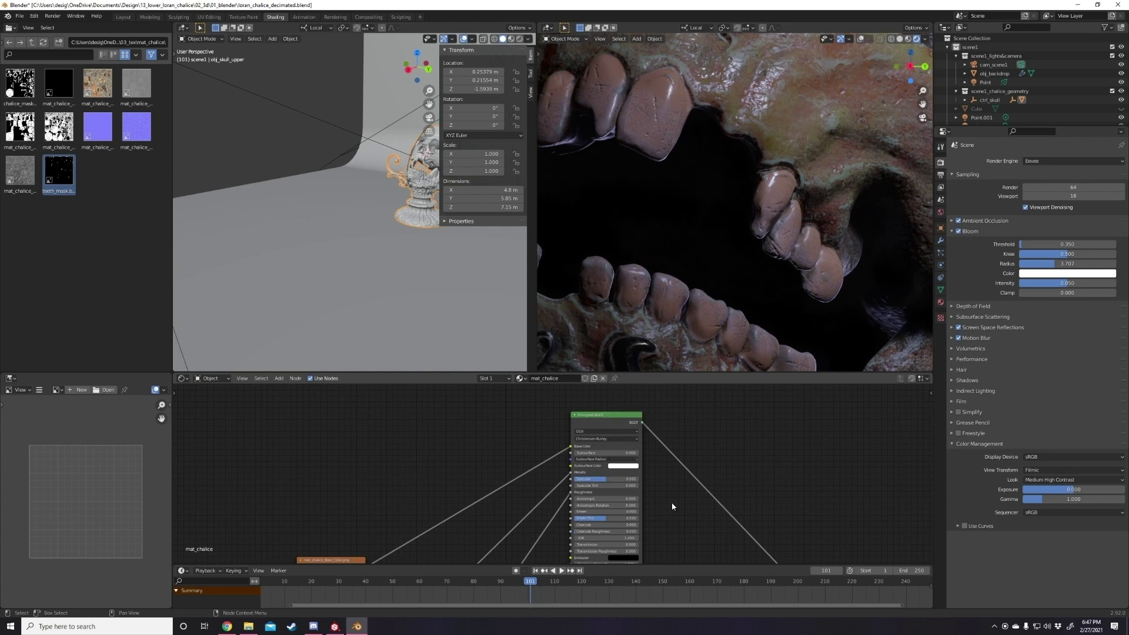
# - Raise the teeth shader's subsurface amount and set its subsurface color to pale yellow
pyautogui.moveTo(647, 432); pyautogui.dragTo(682, 432)
pyautogui.click(653, 438)
pyautogui.click(657, 388)
pyautogui.scroll(-1, 695, 438)
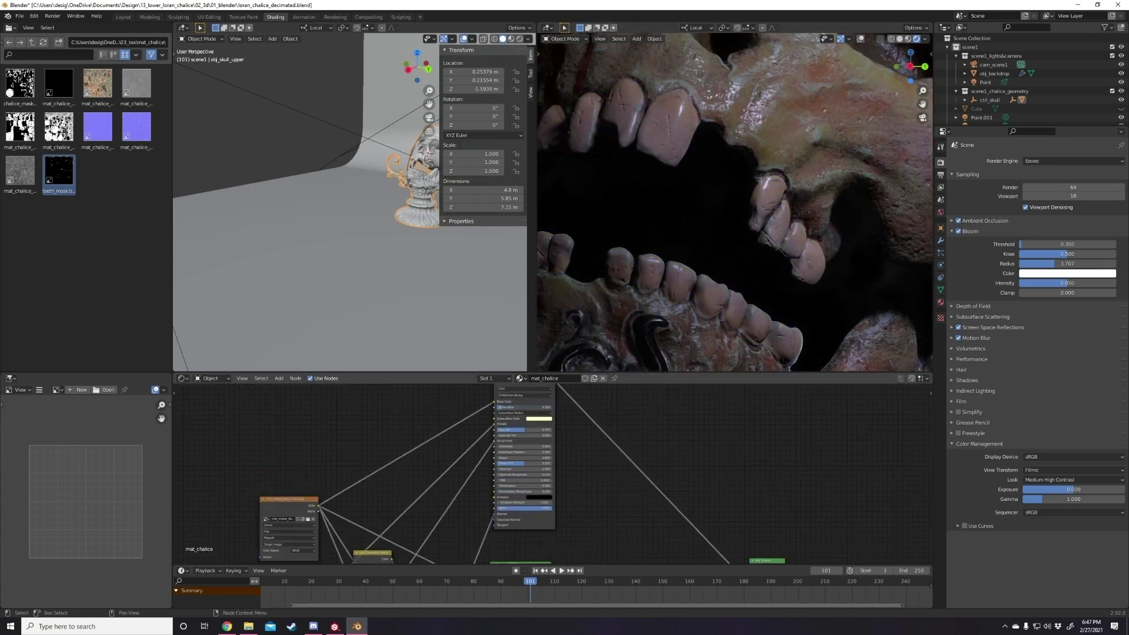
# - Undo the last change on the teeth shader and set its subsurface color to a pale peach
pyautogui.scroll(-3, 695, 438)
pyautogui.scroll(3, 698, 471)
pyautogui.hotkey('ctrl', 'z')
pyautogui.scroll(1, 638, 445)
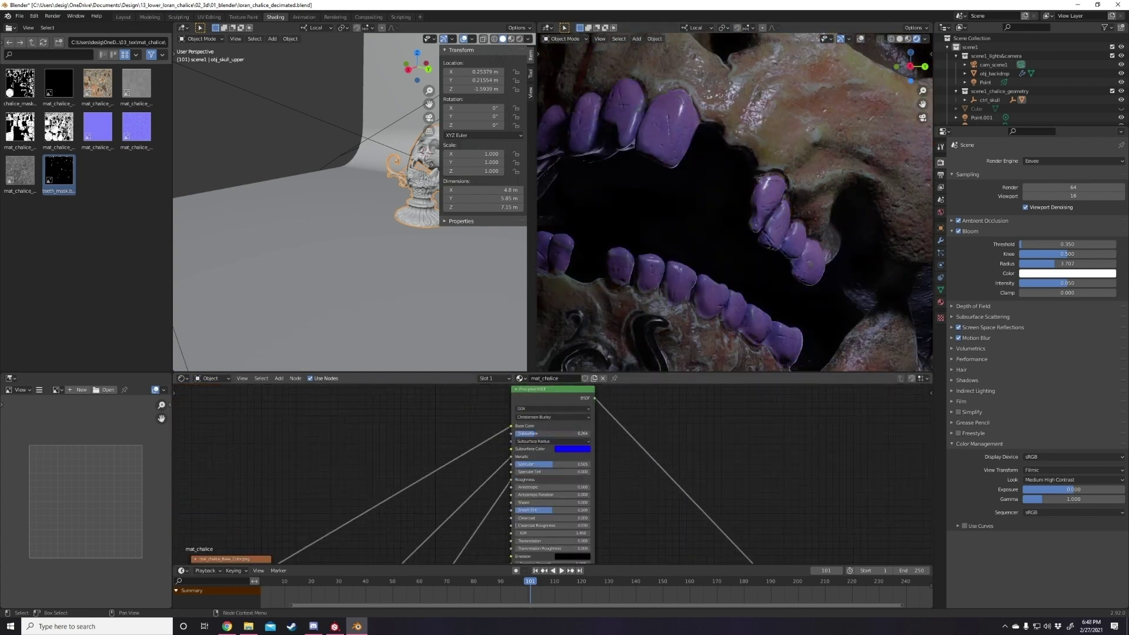
pyautogui.click(572, 449)
pyautogui.click(577, 374)
pyautogui.scroll(-1, 497, 476)
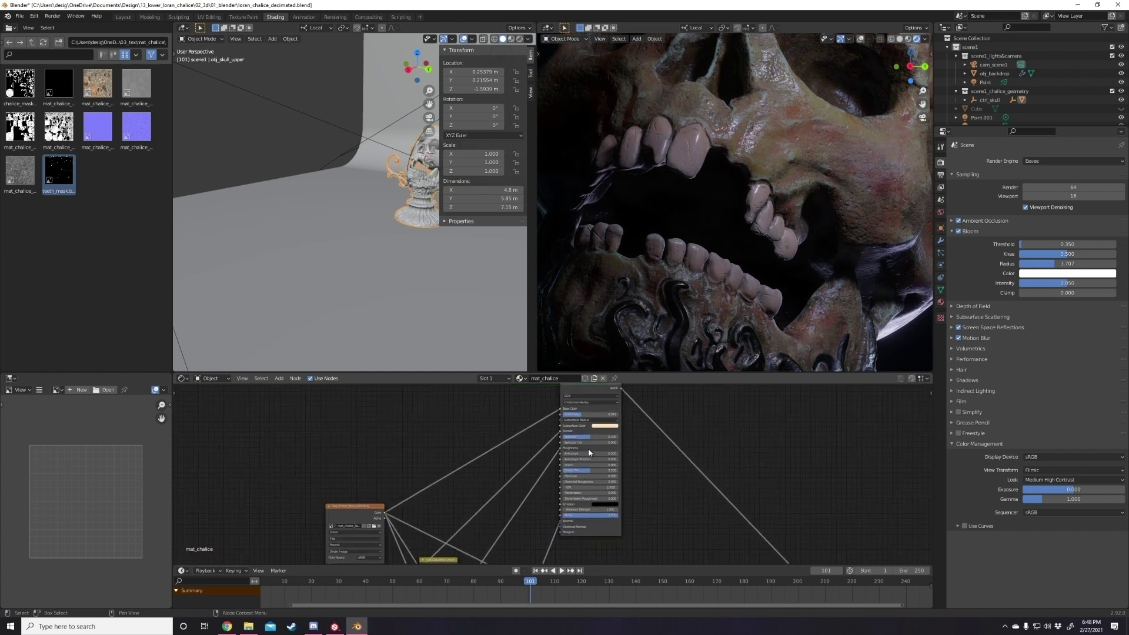
# - Save the Blender file and return the close-up viewport of the teeth to rendered shading
pyautogui.hotkey('ctrl', 's')
pyautogui.click(19, 16)
pyautogui.moveTo(59, 26)
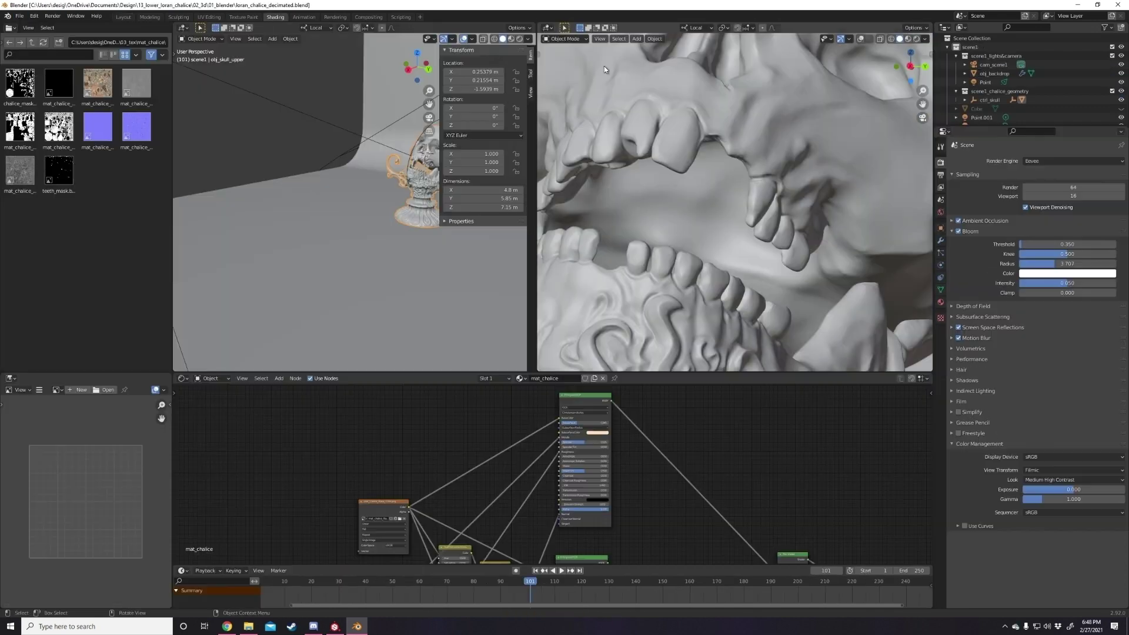
pyautogui.press('z')
# - Reposition the teeth_mask.bmp texture node beside its Mix Shader and bring the nodes feeding the bone shader into view
pyautogui.moveTo(678, 428); pyautogui.dragTo(582, 412, button='middle')
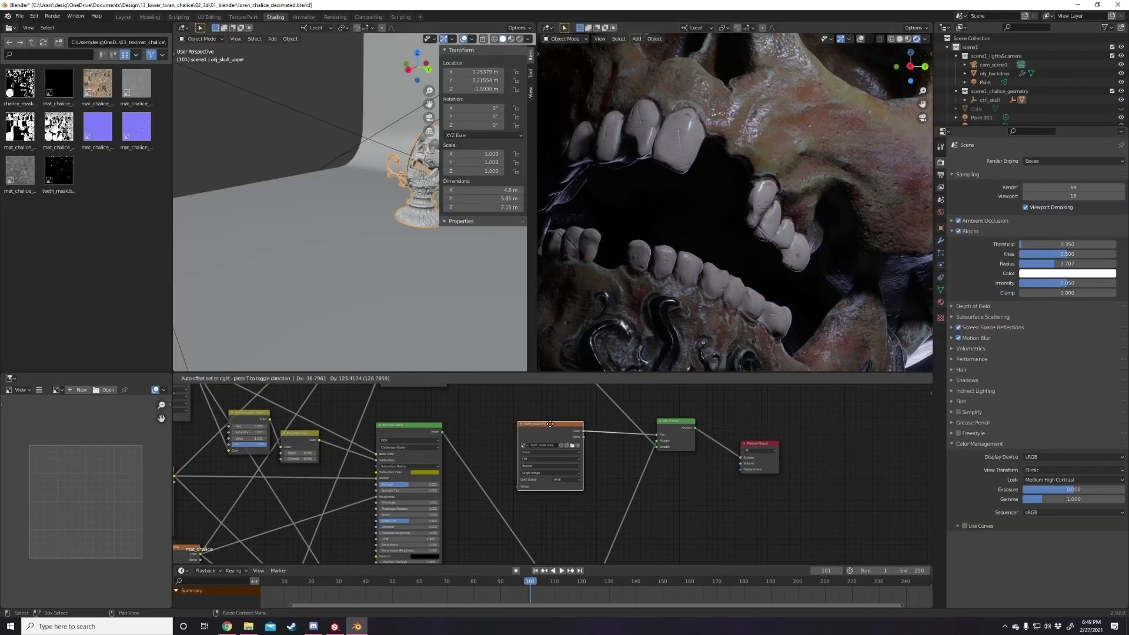
pyautogui.scroll(-2, 582, 412)
pyautogui.scroll(2, 572, 488)
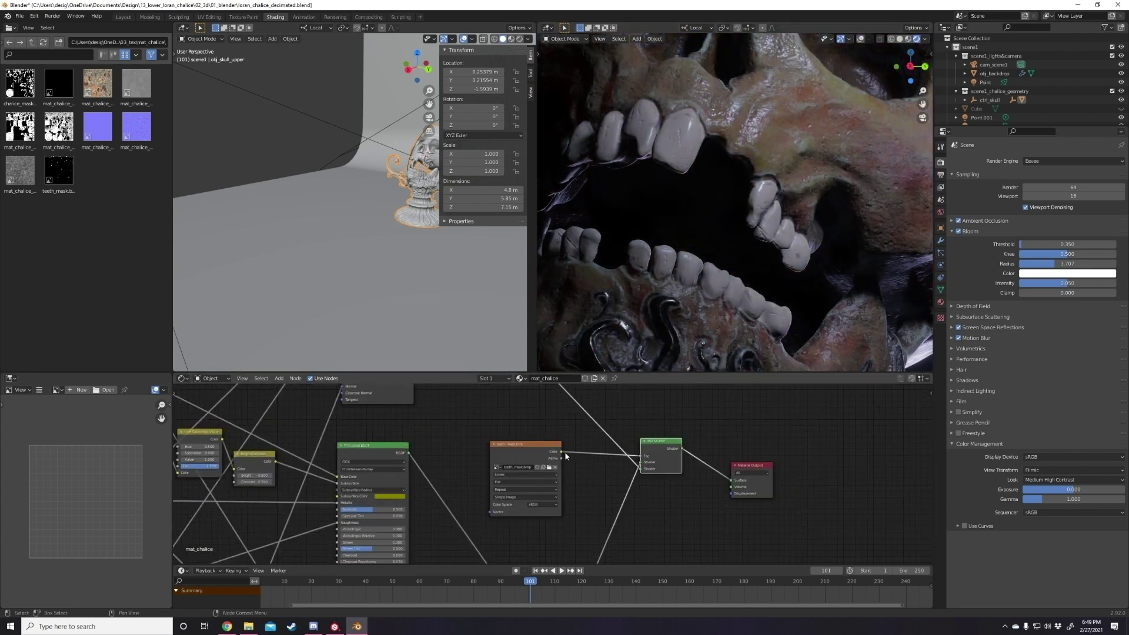
pyautogui.scroll(-3, 572, 488)
pyautogui.scroll(3, 318, 447)
pyautogui.moveTo(299, 444)
pyautogui.mouseDown()
pyautogui.moveTo(307, 434)
pyautogui.moveTo(479, 466)
pyautogui.mouseUp()
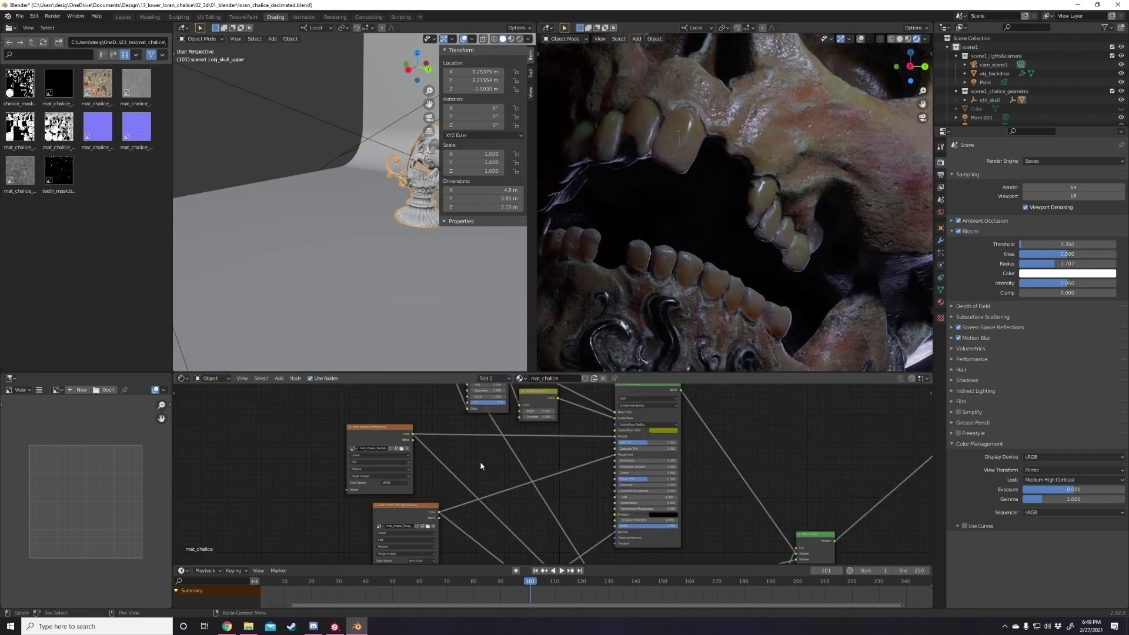
# - Enlarge the node editor, place the teeth_mask.bmp node beside the new Mix node feeding the bone shader, and preview the Mix output
pyautogui.moveTo(478, 466); pyautogui.dragTo(553, 474, button='middle')
pyautogui.keyDown('ctrl'); pyautogui.keyDown('shift'); pyautogui.click(553, 473); pyautogui.keyUp('shift'); pyautogui.keyUp('ctrl')
pyautogui.moveTo(553, 374); pyautogui.dragTo(553, 306)
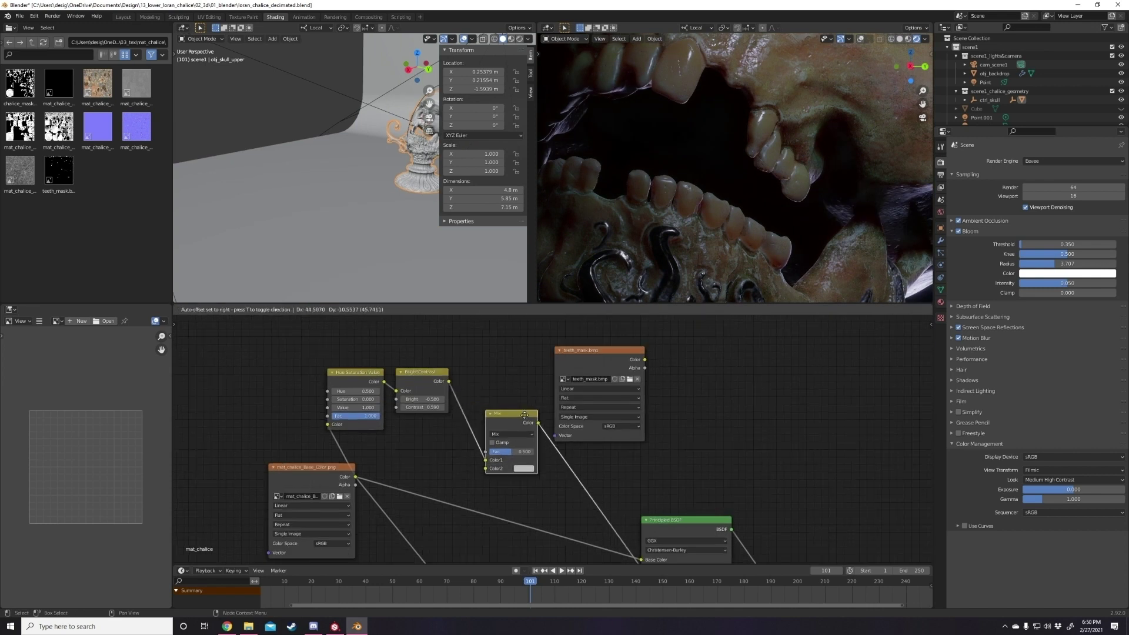
pyautogui.moveTo(600, 349); pyautogui.dragTo(411, 373)
pyautogui.scroll(-2, 465, 412)
pyautogui.keyDown('ctrl'); pyautogui.keyDown('shift'); pyautogui.click(464, 409); pyautogui.keyUp('shift'); pyautogui.keyUp('ctrl')
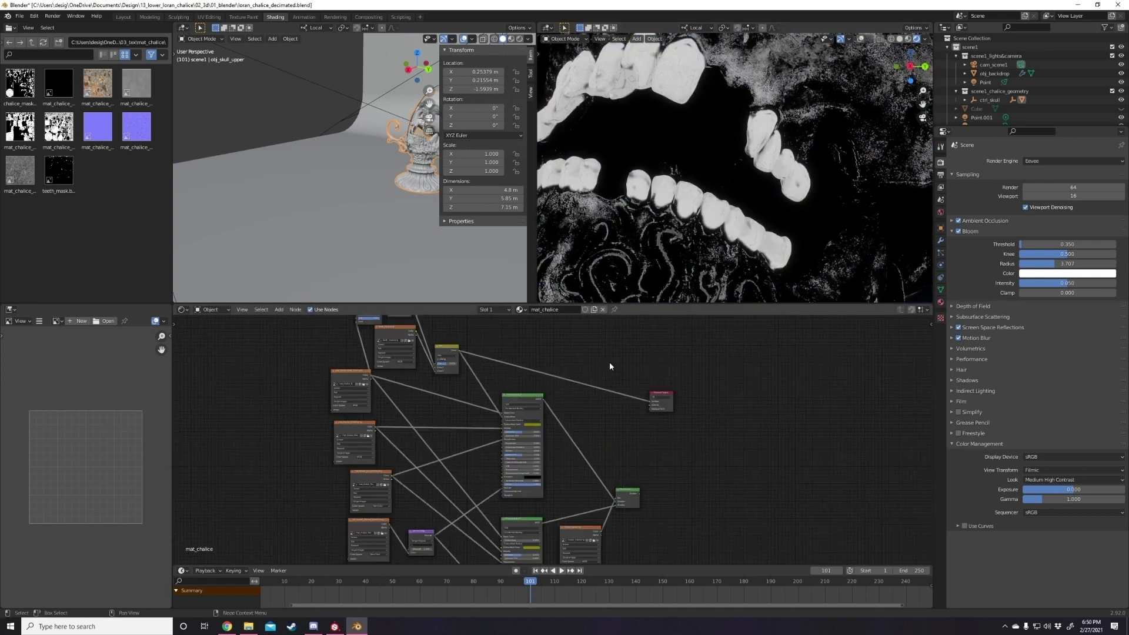
# - Set the bone shader's subsurface color to white
pyautogui.scroll(4, 555, 365)
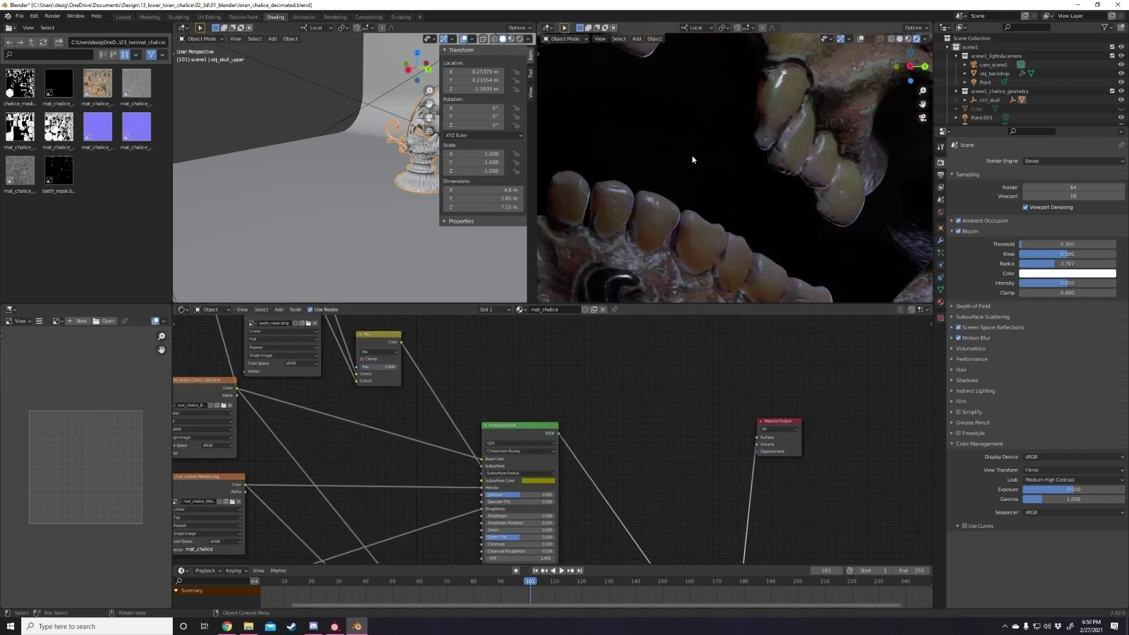
pyautogui.moveTo(550, 494); pyautogui.dragTo(625, 547, button='middle')
pyautogui.click(624, 464)
pyautogui.scroll(-2, 548, 381)
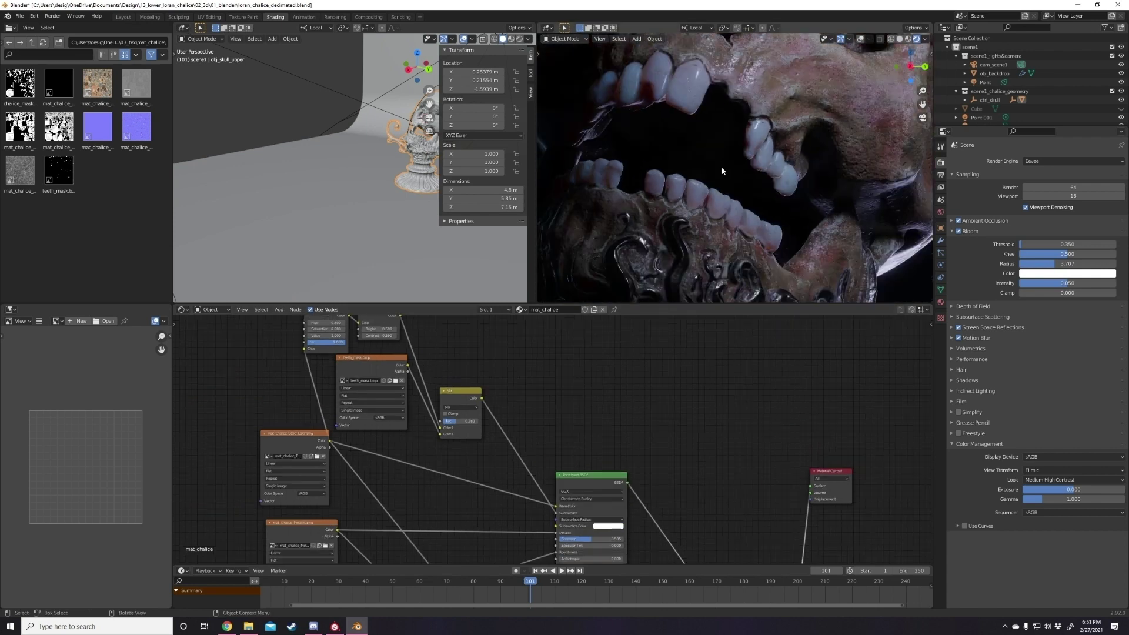
# - Change the blending mode of the color Mix node feeding the bone shader's subsurface and preview its output on the skull
pyautogui.click(431, 409)
pyautogui.keyDown('ctrl'); pyautogui.keyDown('shift'); pyautogui.click(440, 376); pyautogui.keyUp('shift'); pyautogui.keyUp('ctrl')
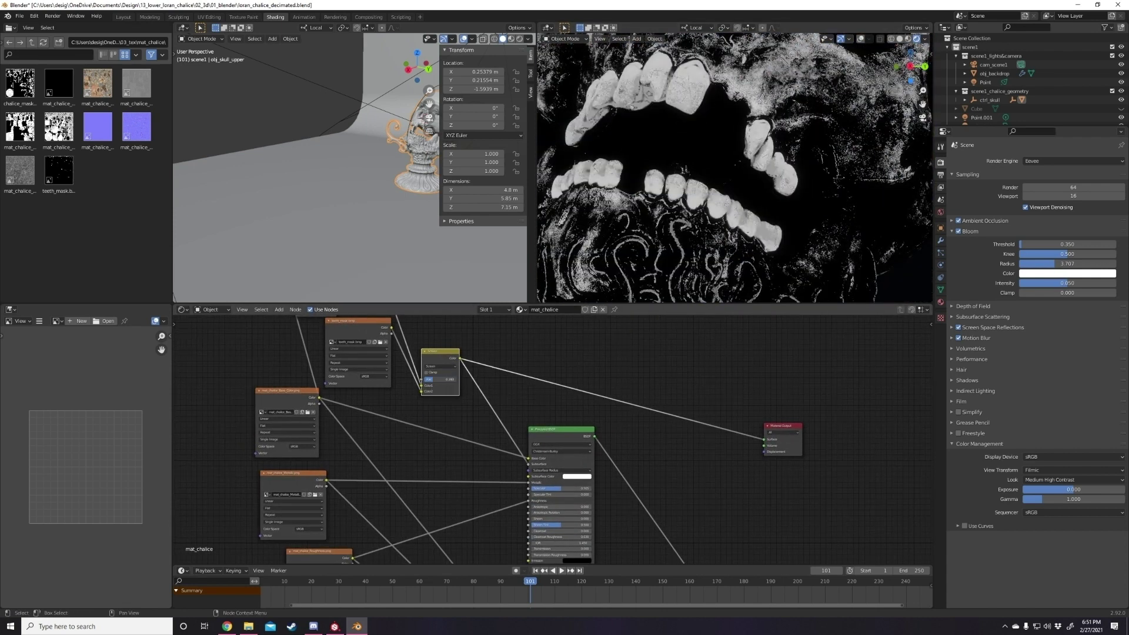
# - Reconnect the final Mix Shader to the Material Output and set the bone shader's subsurface color to pale yellow
pyautogui.moveTo(597, 436); pyautogui.dragTo(483, 348, button='middle')
pyautogui.keyDown('ctrl'); pyautogui.keyDown('shift'); pyautogui.click(598, 385); pyautogui.keyUp('shift'); pyautogui.keyUp('ctrl')
pyautogui.moveTo(598, 385); pyautogui.dragTo(674, 421, button='middle')
pyautogui.click(538, 424)
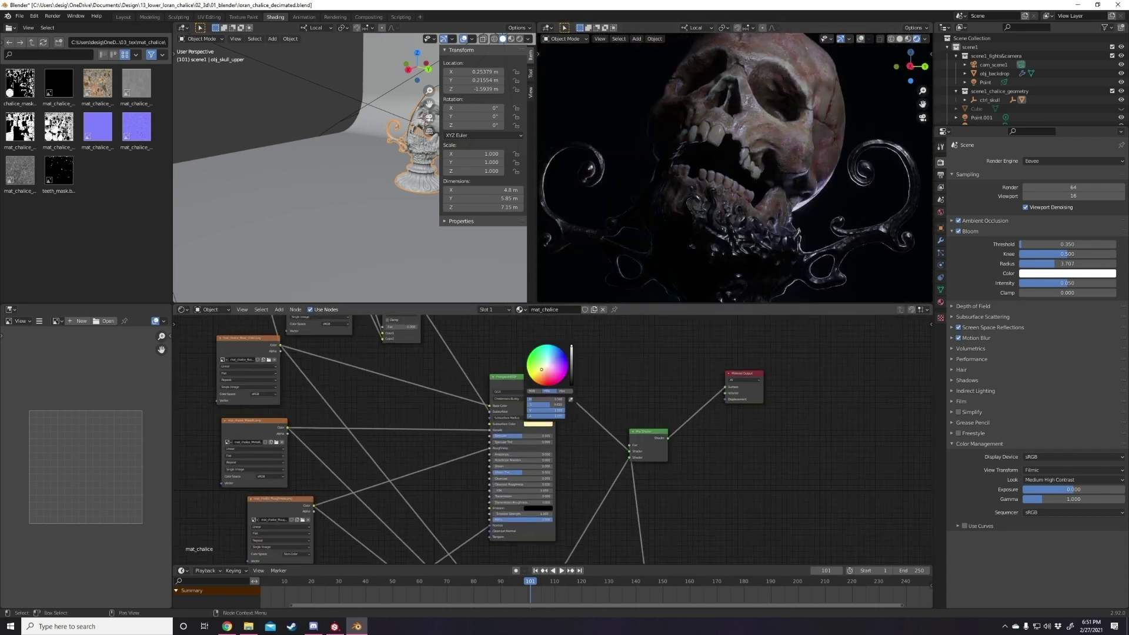
# - View the skull chalice through the scene camera and select the spot light beside it
pyautogui.press('KP_0')
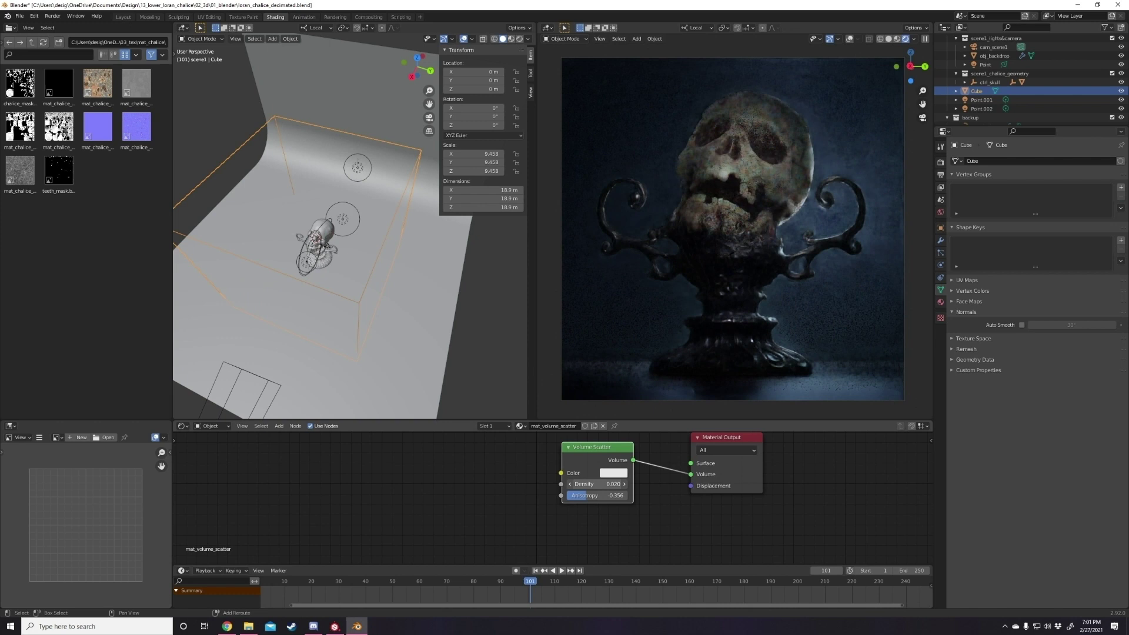
pyautogui.click(643, 434)
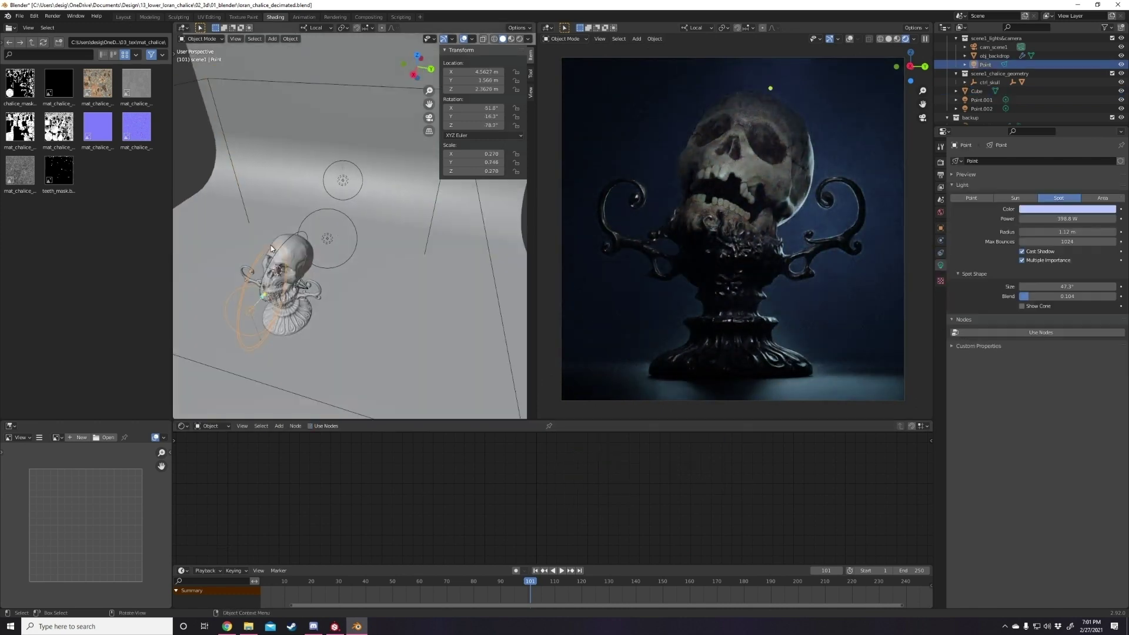